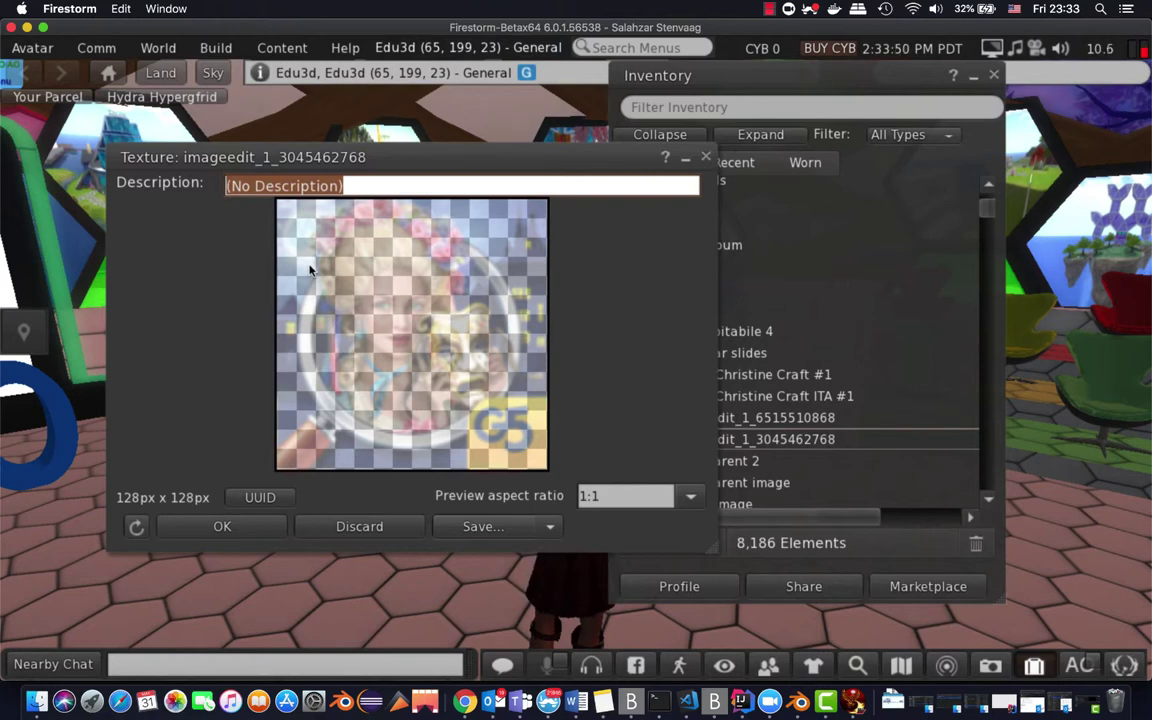
# - Enlarge the texture preview window slightly and move it over the inventory so the scene around the avatar is clear
pyautogui.moveTo(399, 160); pyautogui.dragTo(378, 144)
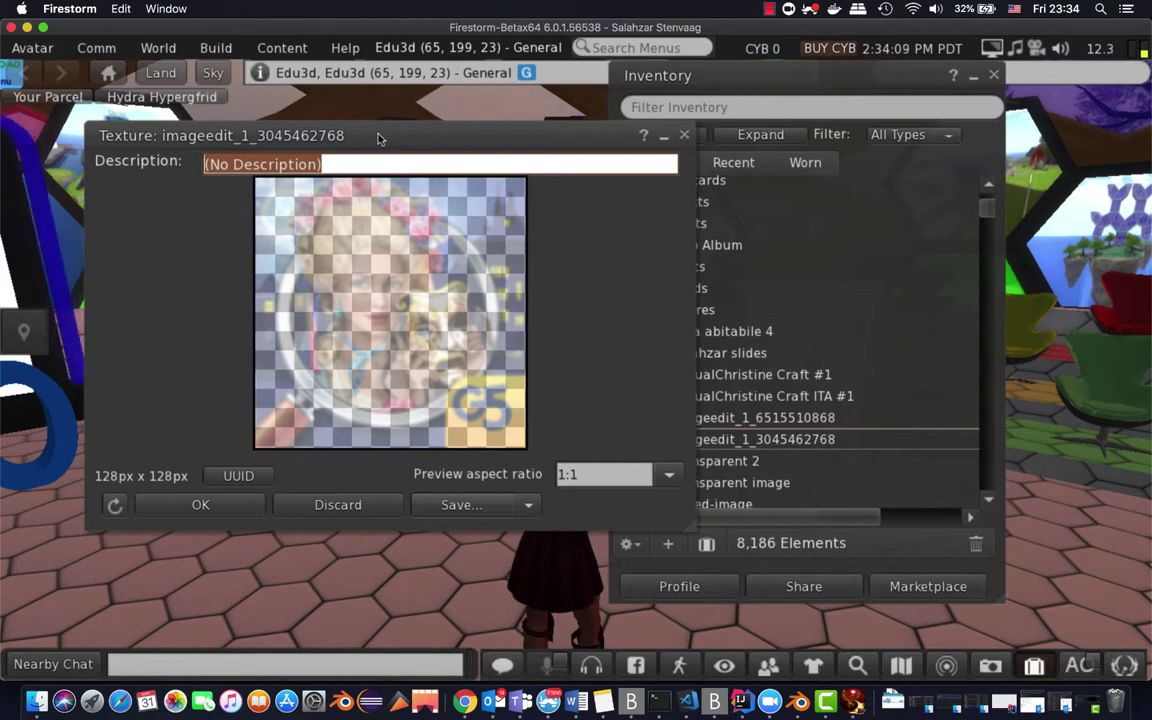
pyautogui.moveTo(378, 135); pyautogui.dragTo(347, 120)
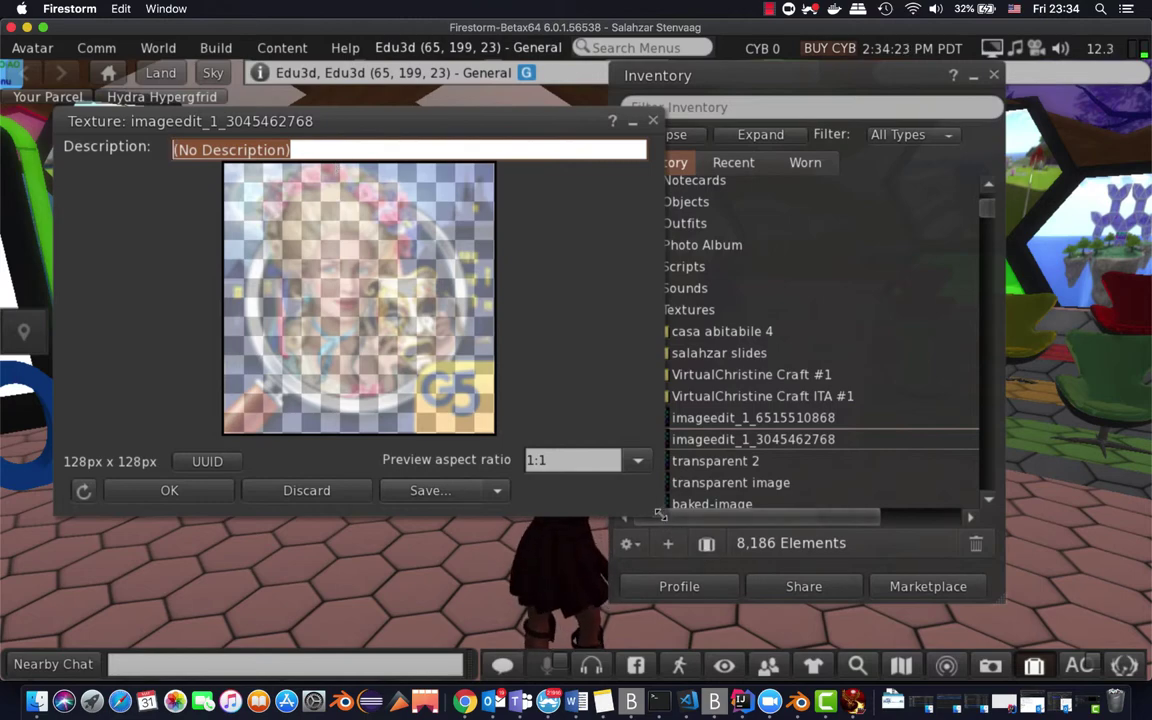
pyautogui.moveTo(660, 515); pyautogui.dragTo(725, 540)
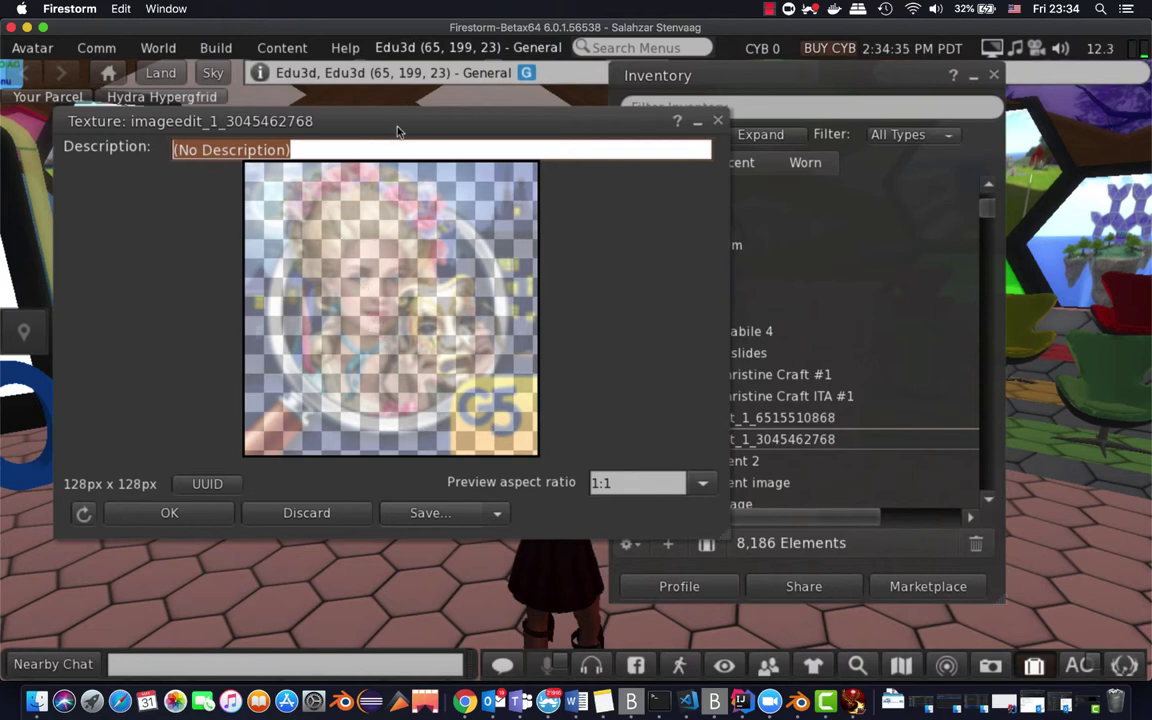
pyautogui.moveTo(398, 125); pyautogui.dragTo(628, 171)
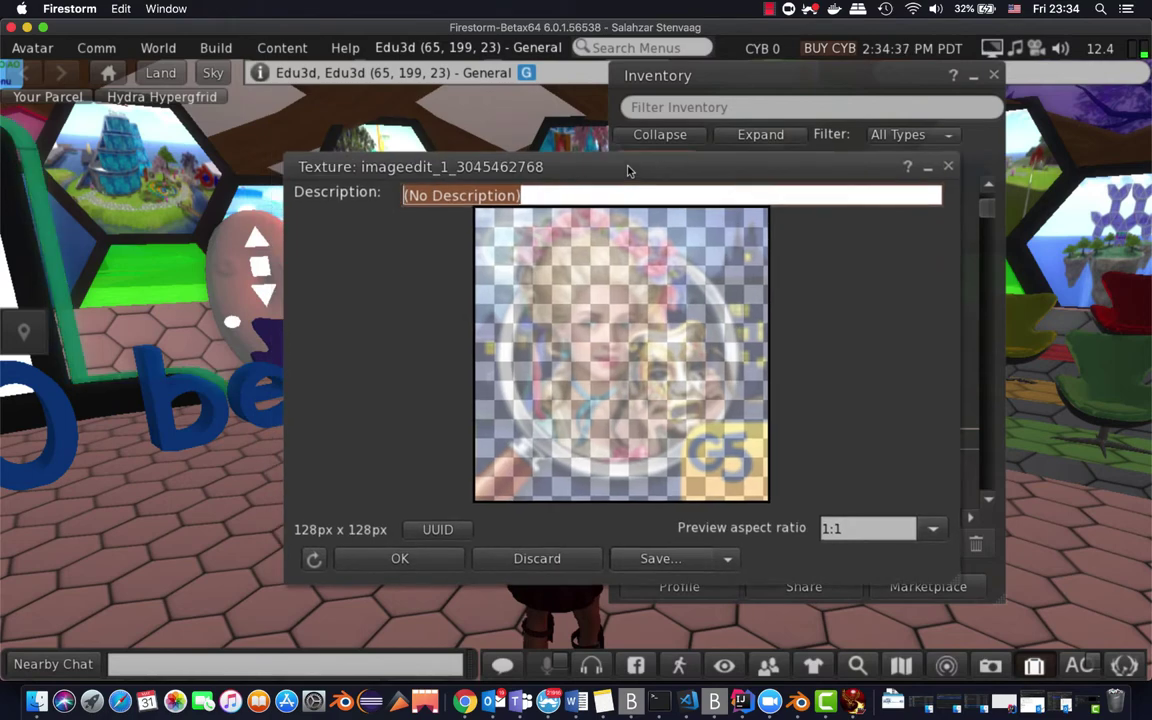
pyautogui.moveTo(724, 173); pyautogui.dragTo(1055, 164)
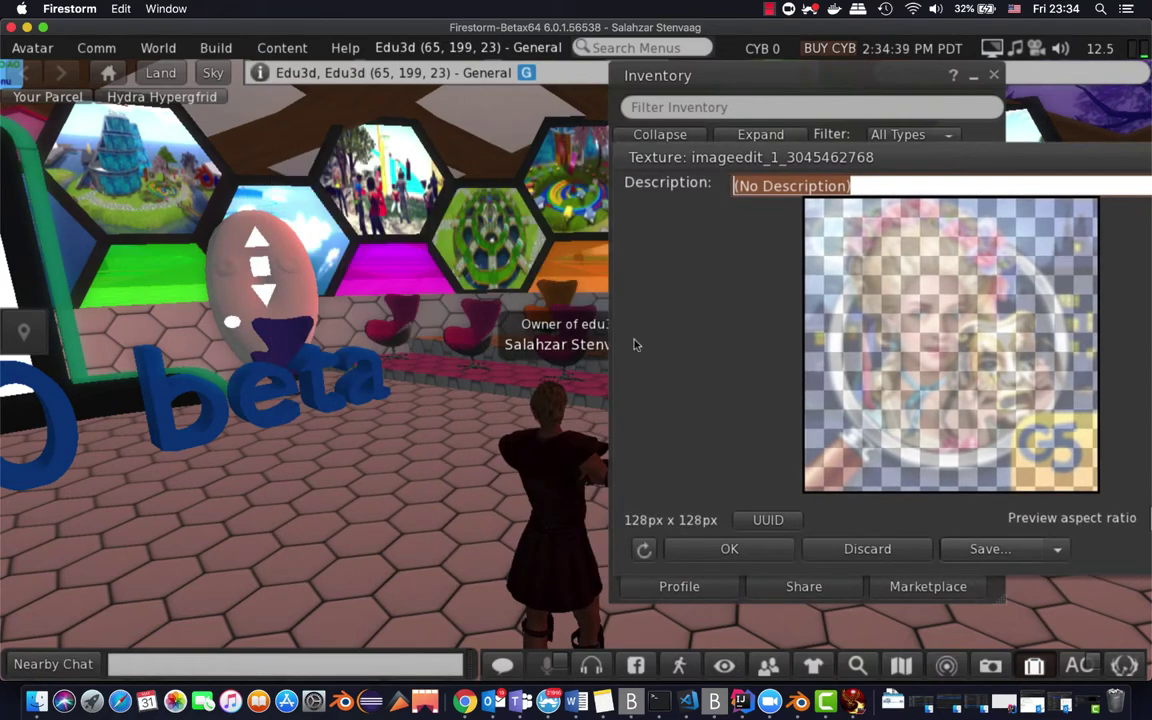
# - Examine the semi-transparent textured object on the floor up close, comparing its faces with the open texture preview
pyautogui.rightClick(437, 462)
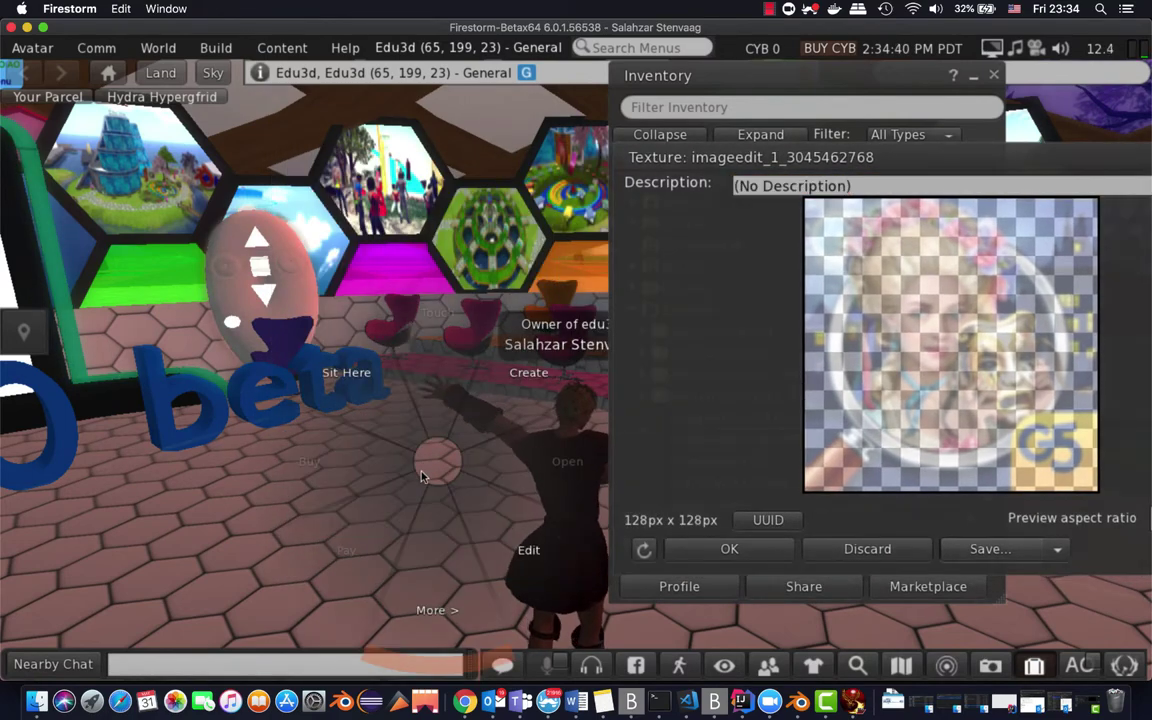
pyautogui.press('Escape')
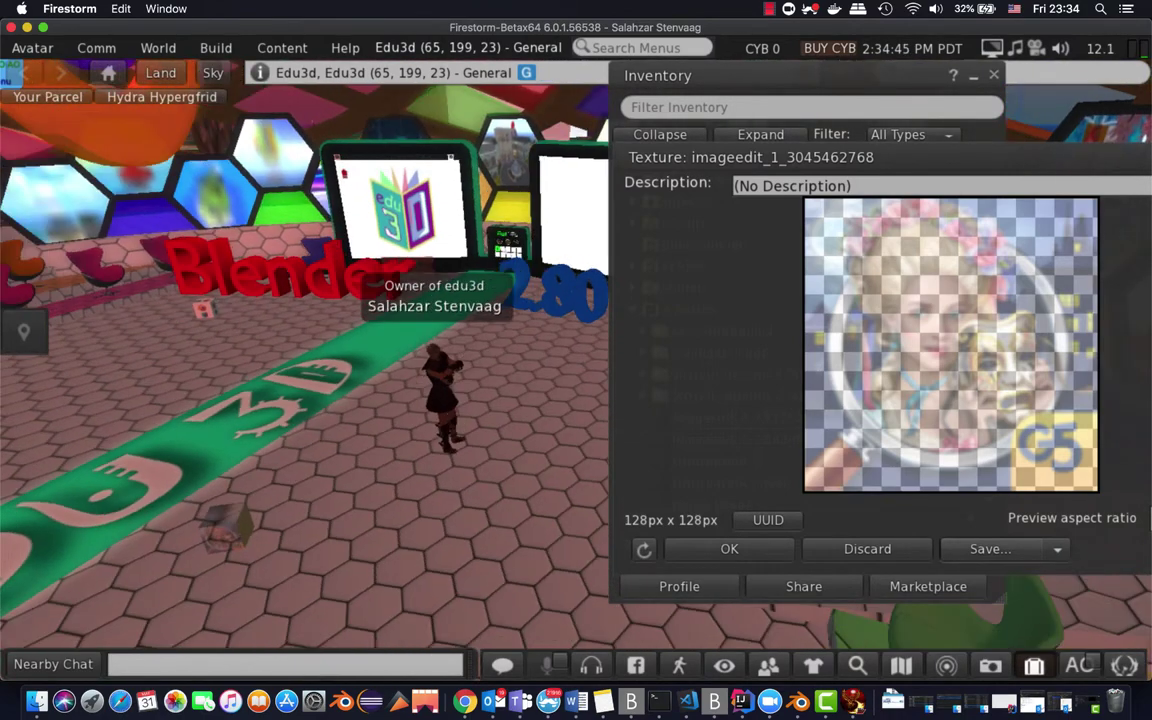
pyautogui.moveTo(397, 487); pyautogui.dragTo(234, 527)
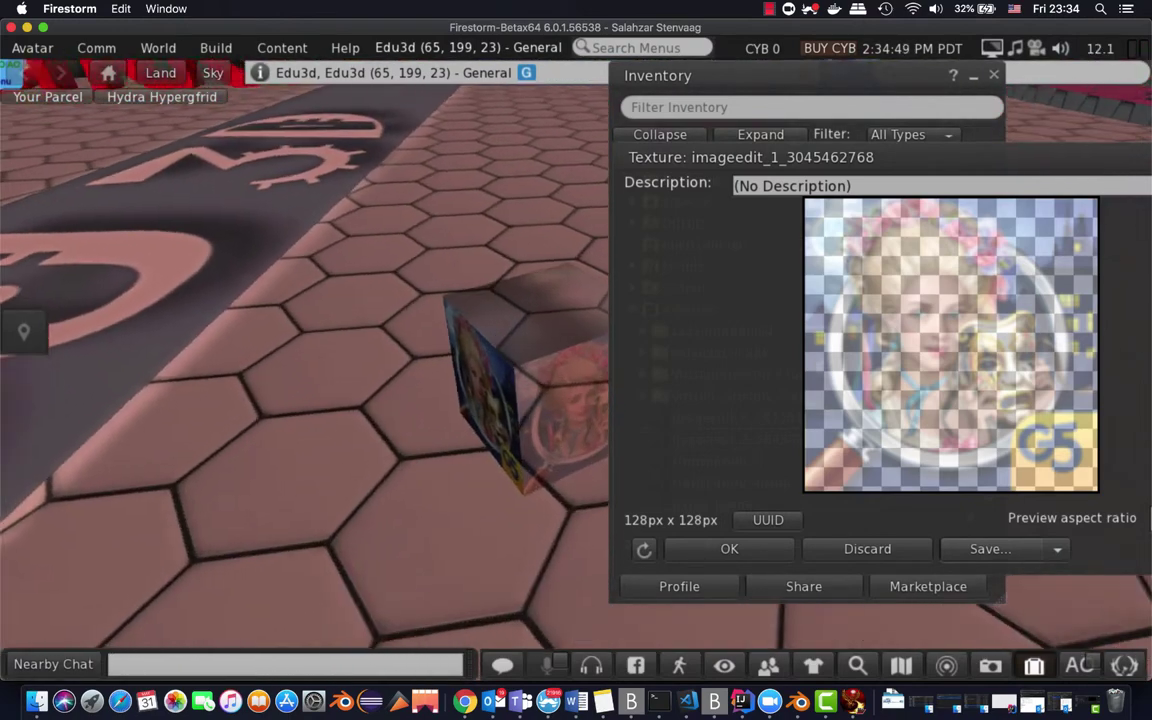
pyautogui.click(918, 360)
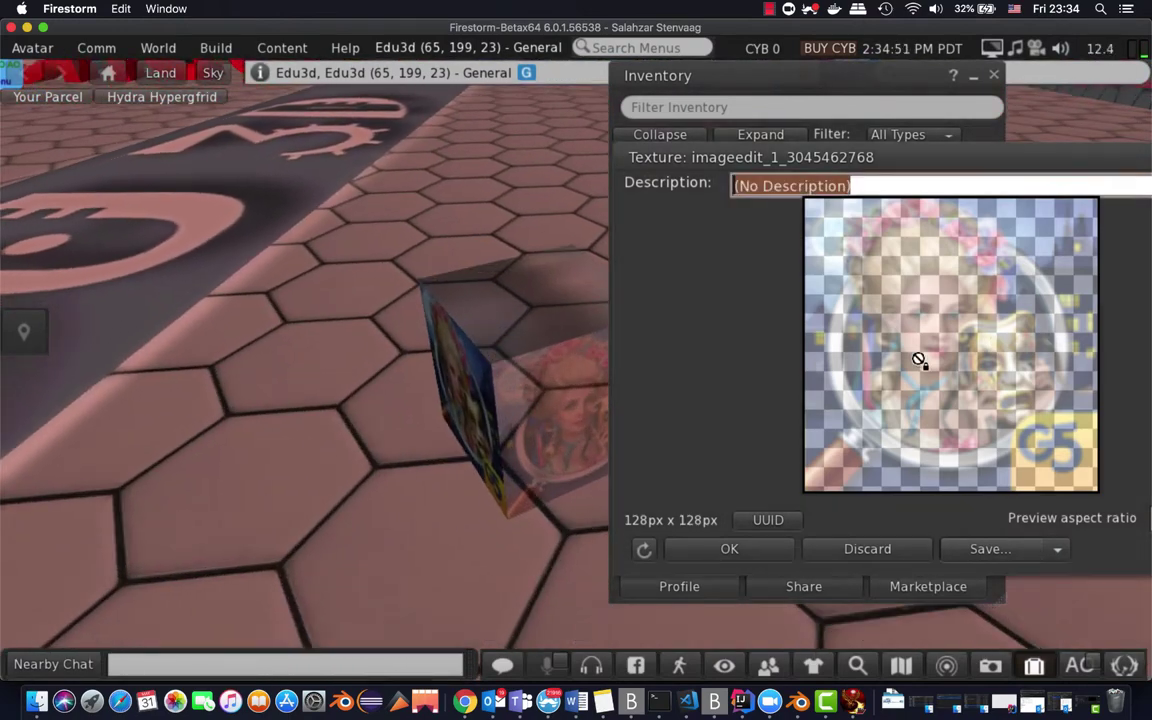
pyautogui.moveTo(632, 423); pyautogui.dragTo(586, 442)
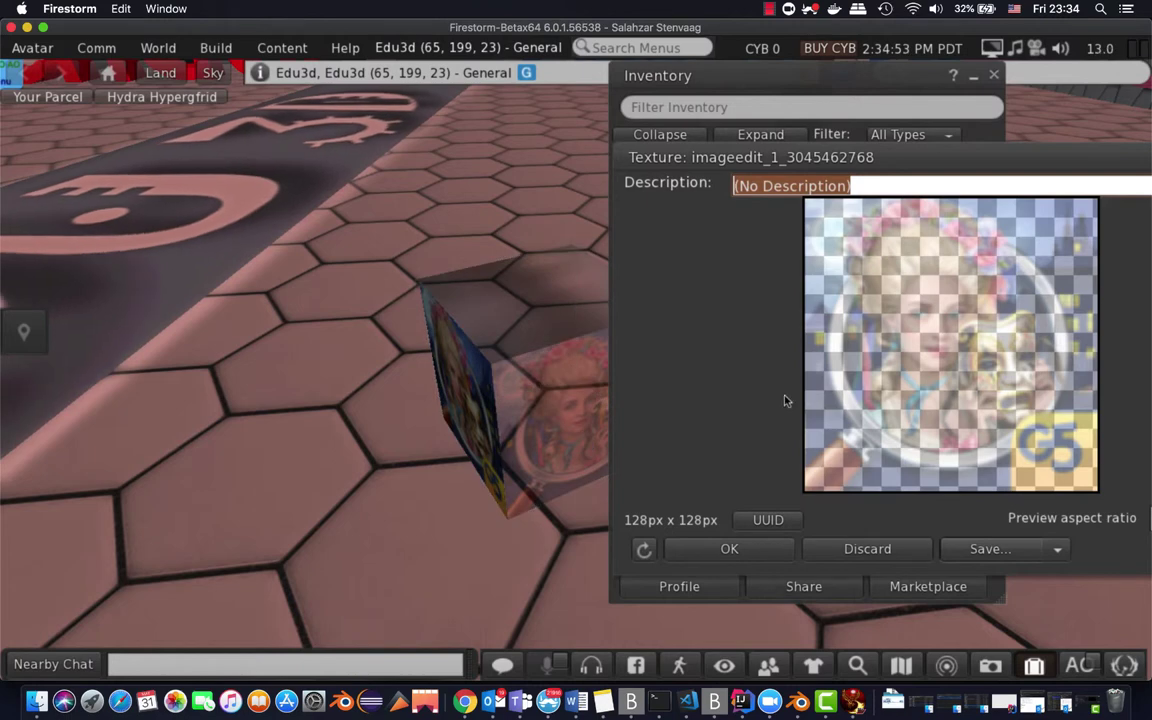
pyautogui.moveTo(950, 352); pyautogui.dragTo(602, 440)
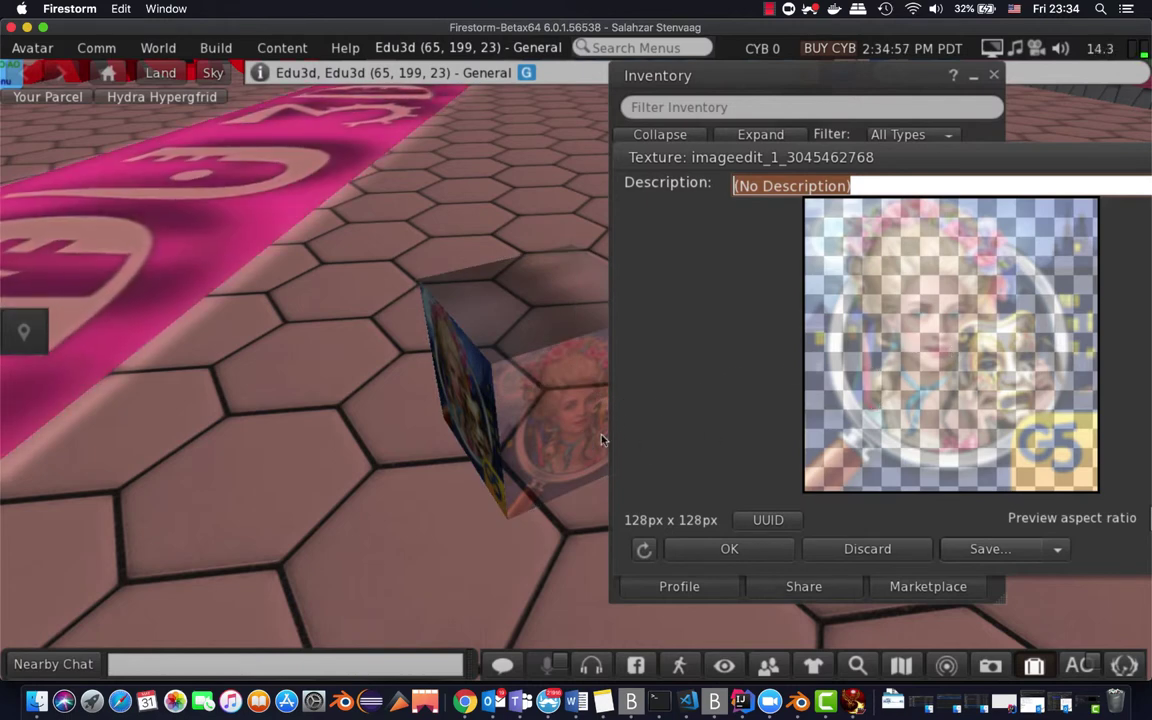
pyautogui.keyDown('alt'); pyautogui.click(553, 417); pyautogui.keyUp('alt')
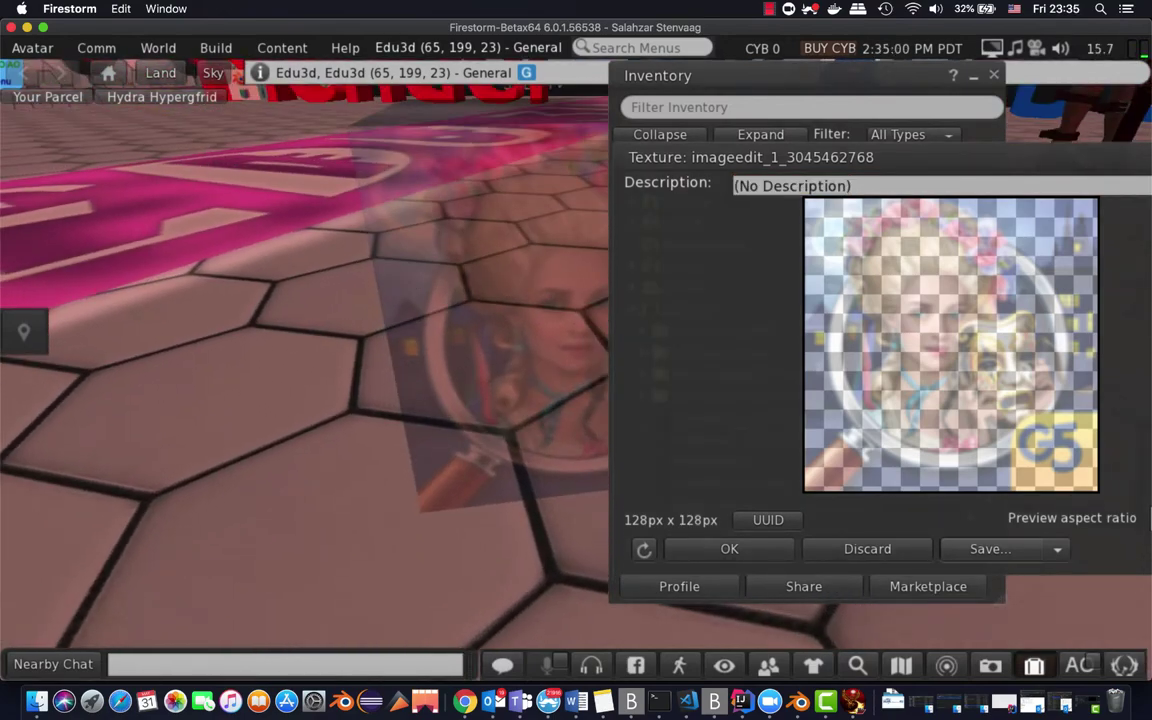
pyautogui.press('Escape')
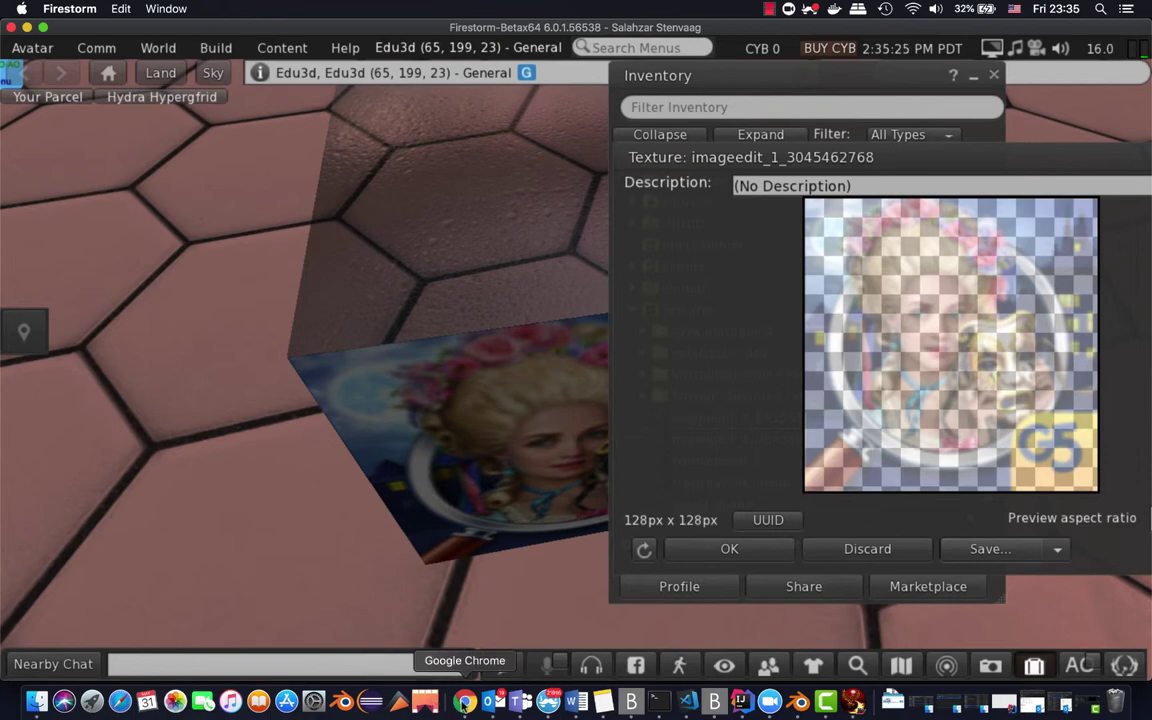
# - Switch to Chrome and search Google in a new tab for "rose", showing the image results
pyautogui.click(465, 700)
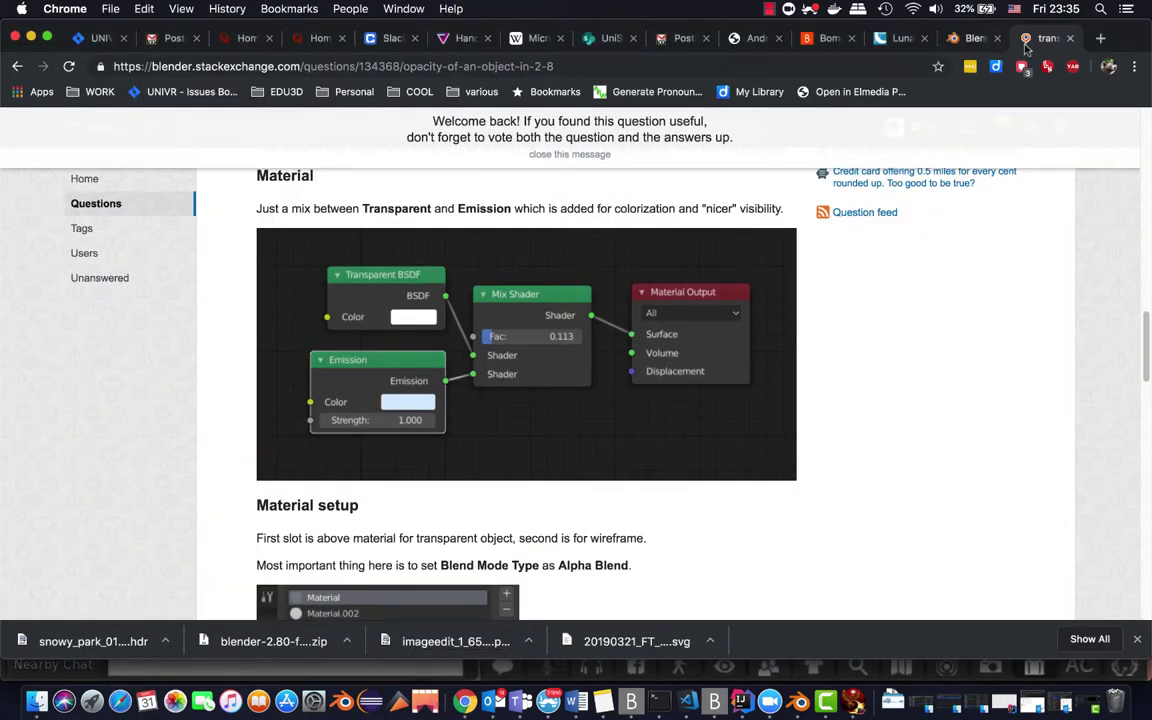
pyautogui.click(1101, 39)
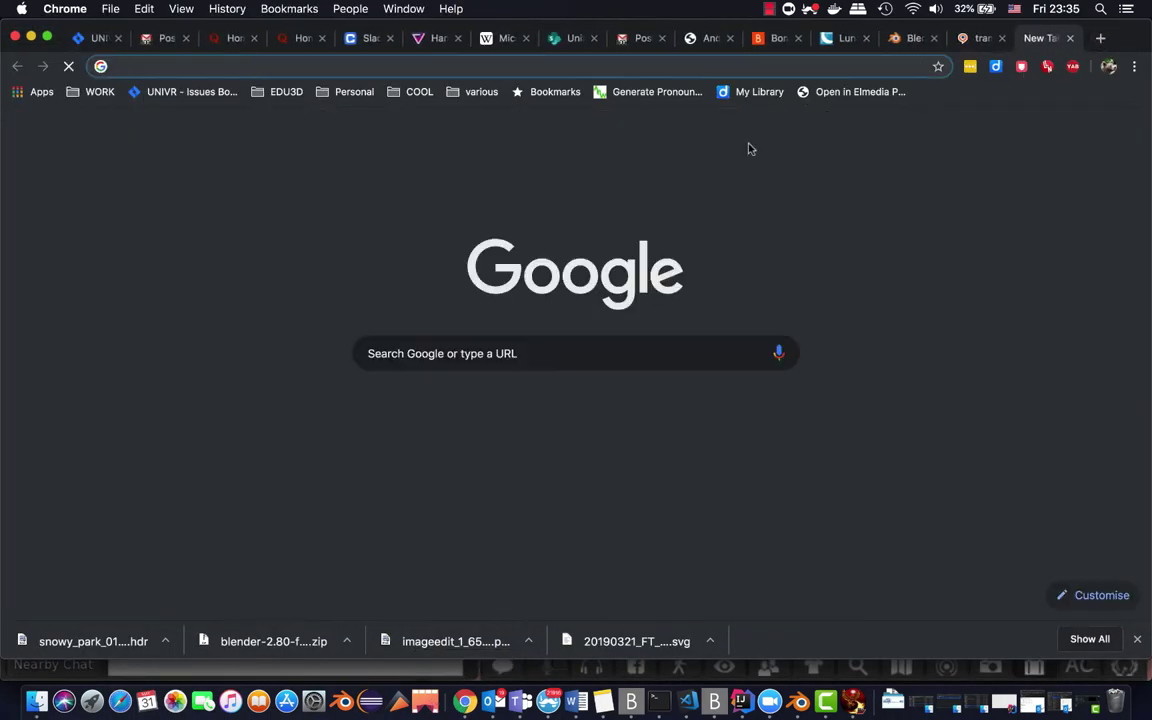
pyautogui.write('rose')
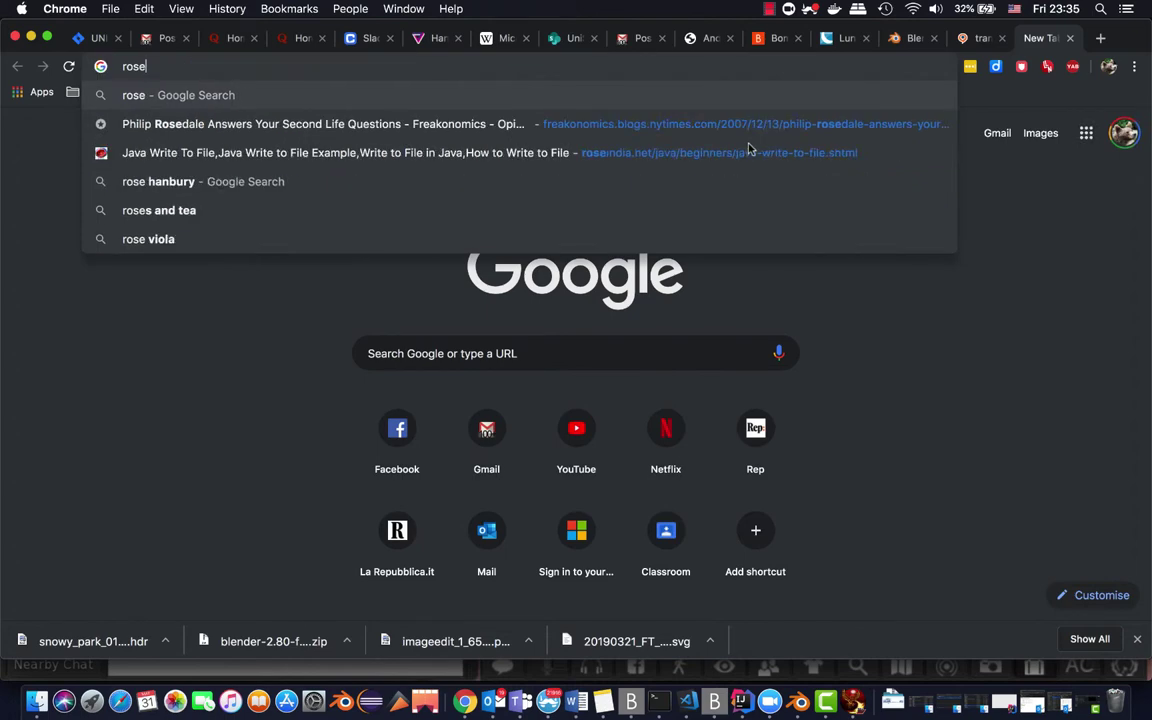
pyautogui.press('Return')
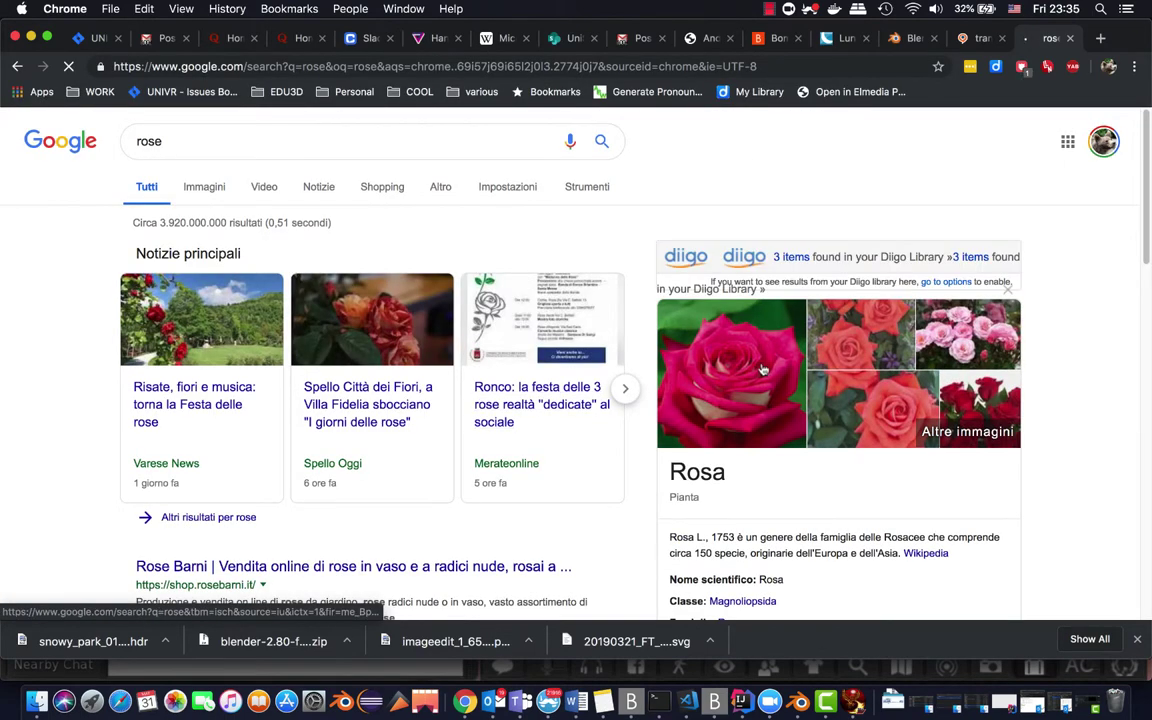
pyautogui.click(729, 381)
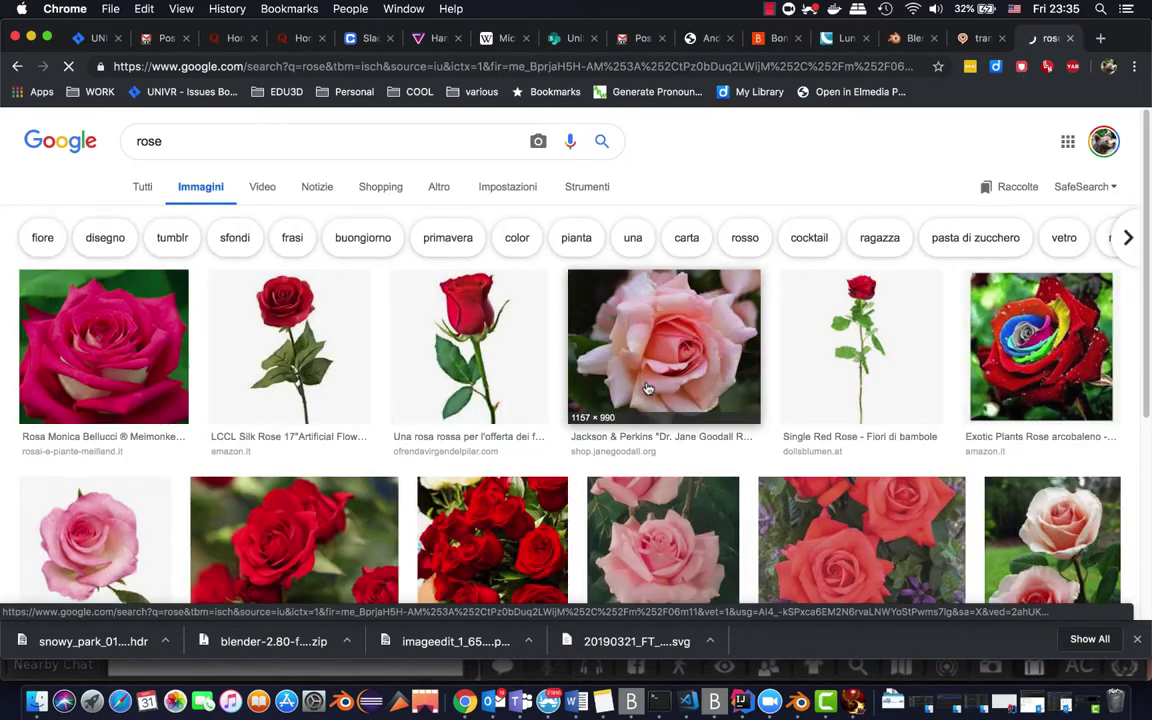
# - Save the first pink rose image from the results to Downloads as "rosa non trasparente.jpeg"
pyautogui.click(125, 357)
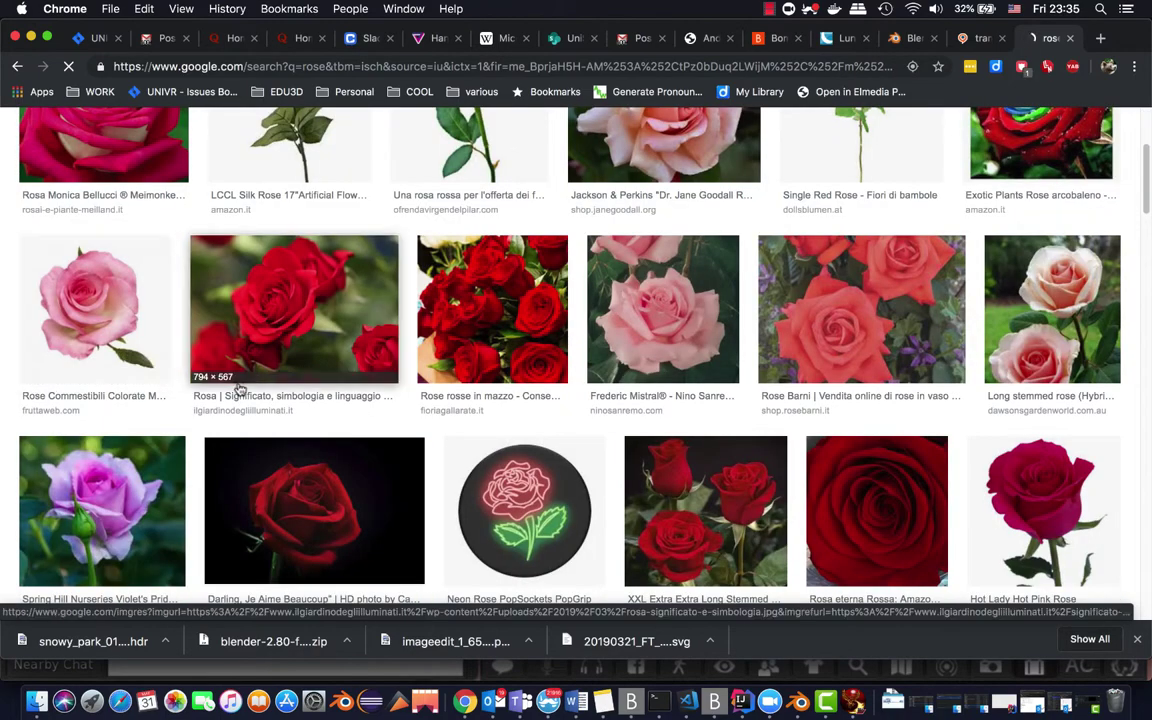
pyautogui.scroll(3, 248, 383)
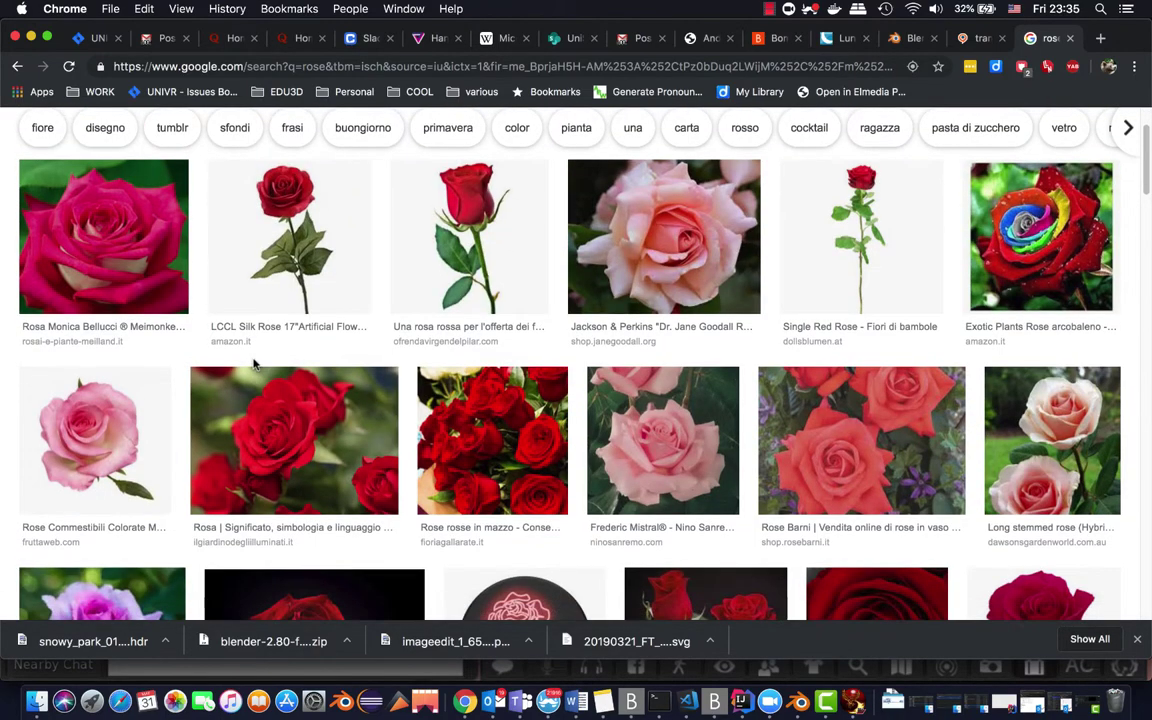
pyautogui.rightClick(117, 240)
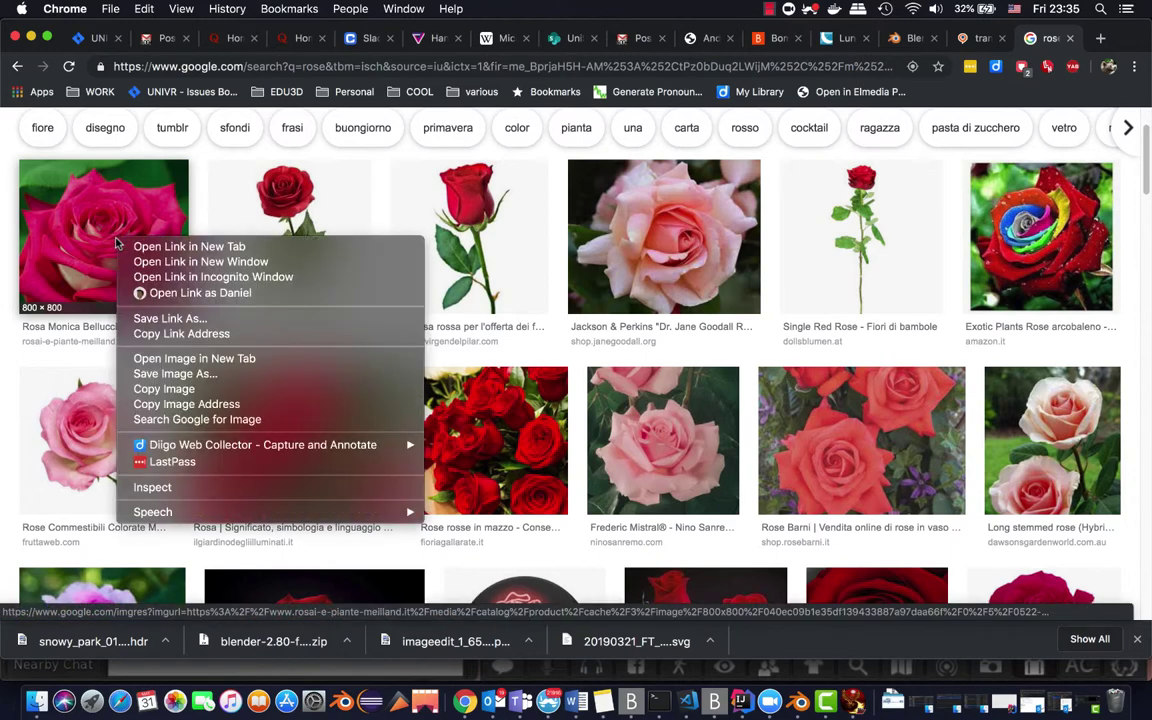
pyautogui.click(193, 379)
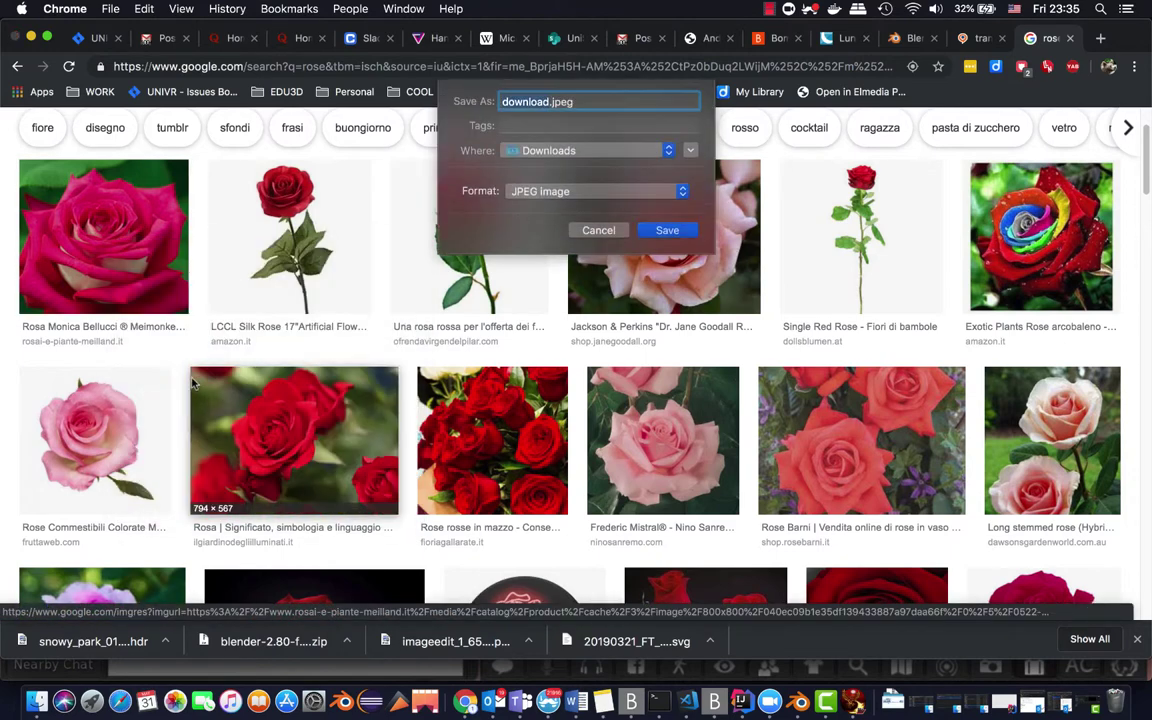
pyautogui.click(543, 101)
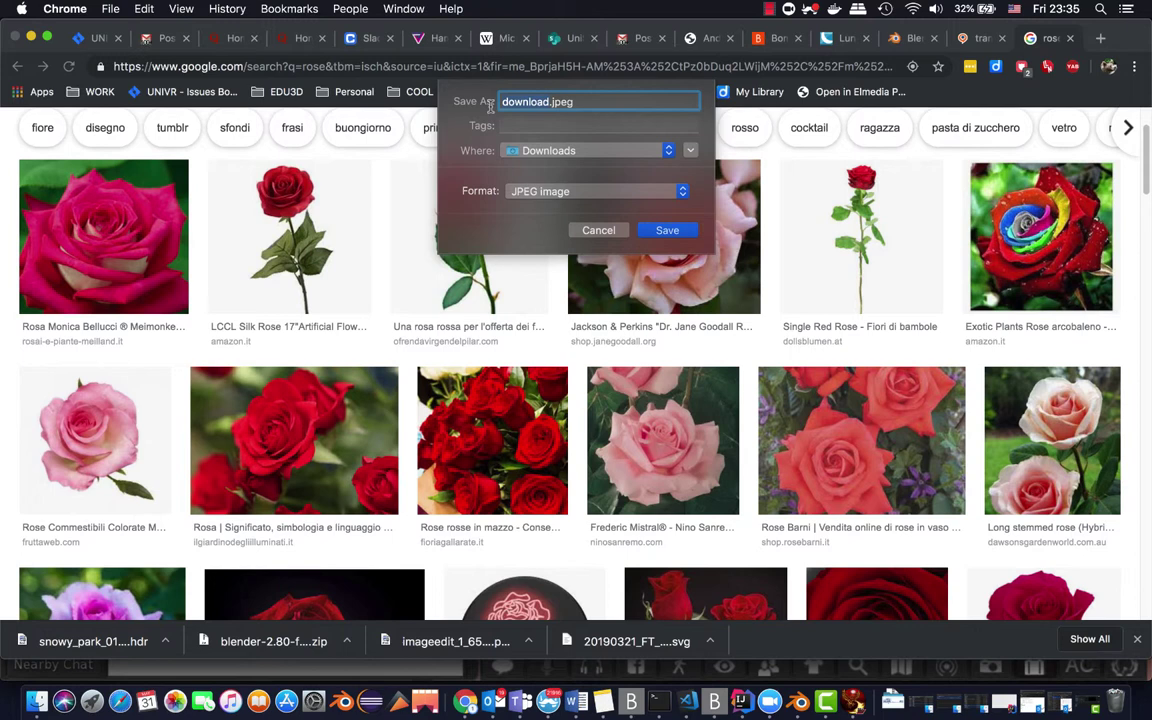
pyautogui.hotkey('alt', 'BackSpace')
pyautogui.write('rosa non trasparente')
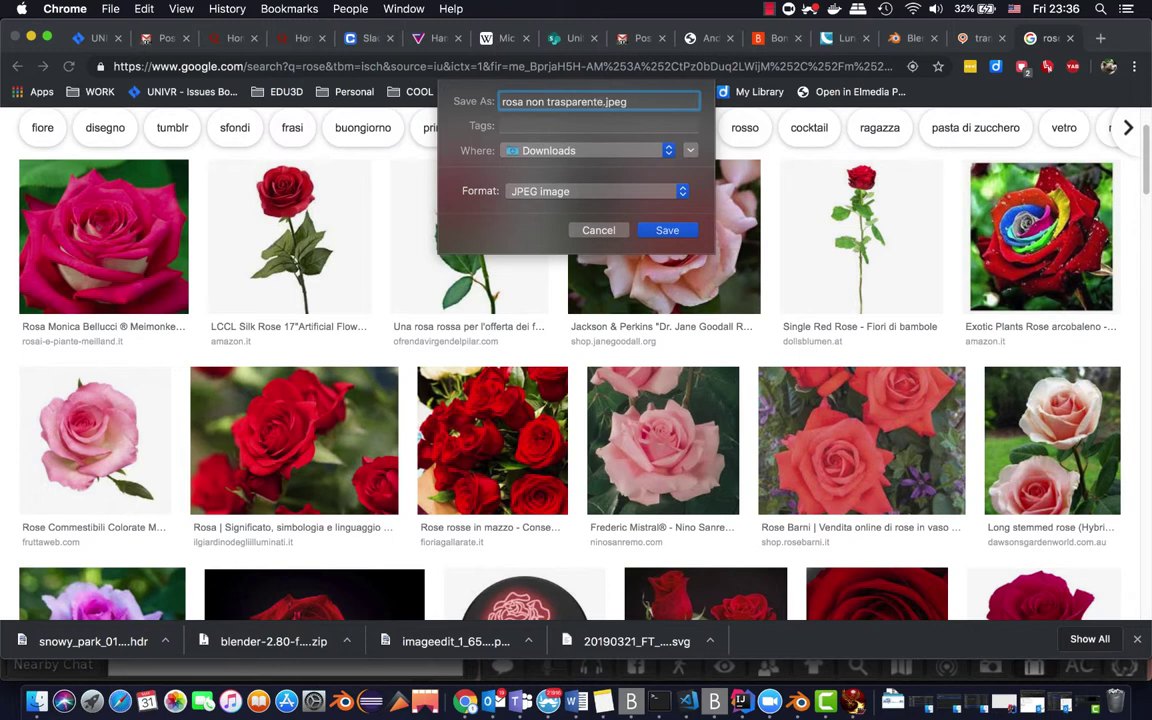
pyautogui.click(670, 236)
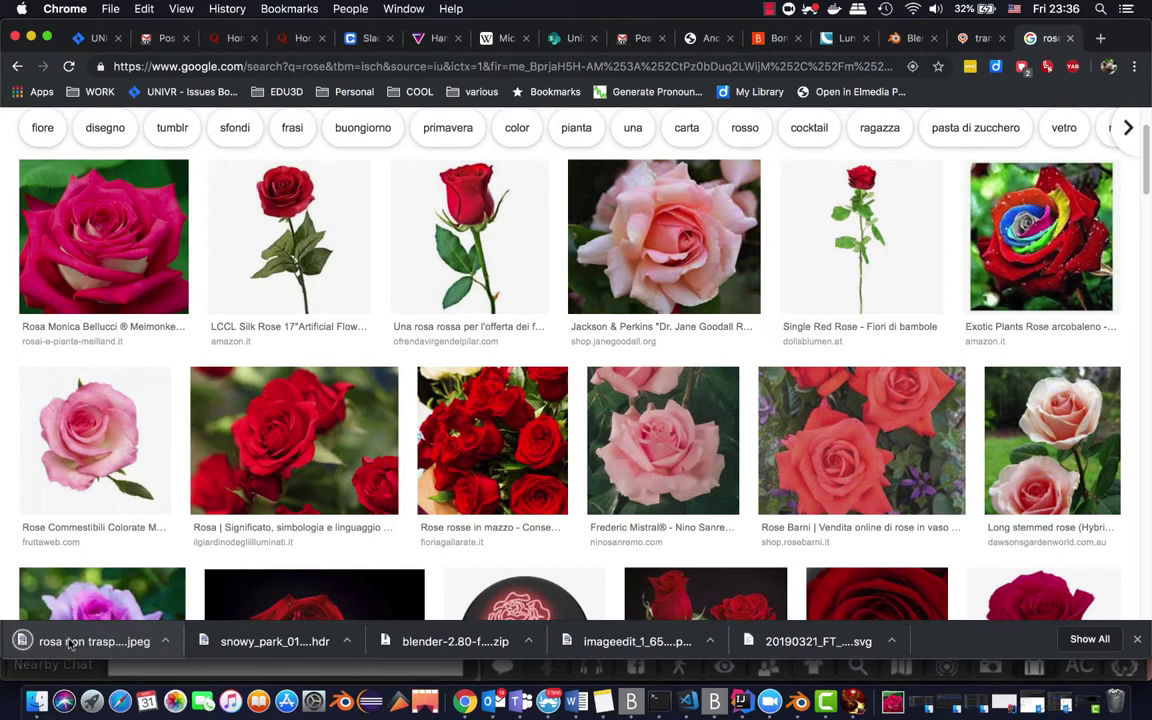
# - Show the downloaded rosa non trasparente.jpeg in Finder and move the Downloads window clear of the browser tabs
pyautogui.click(166, 642)
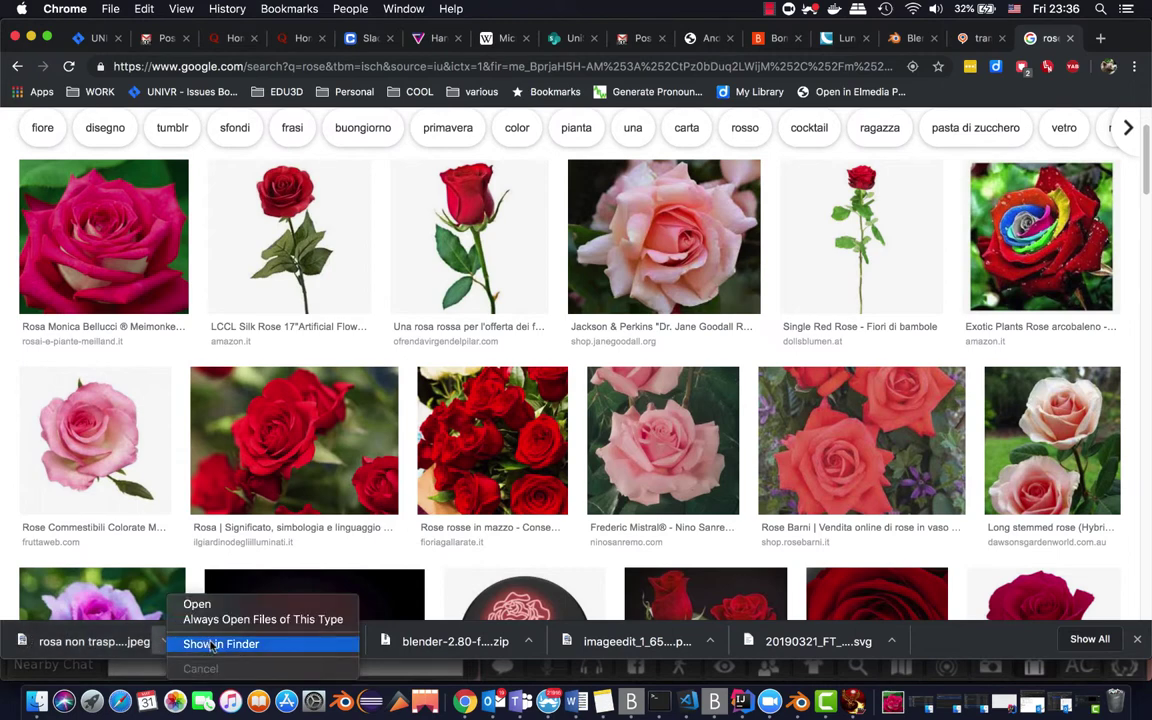
pyautogui.click(213, 644)
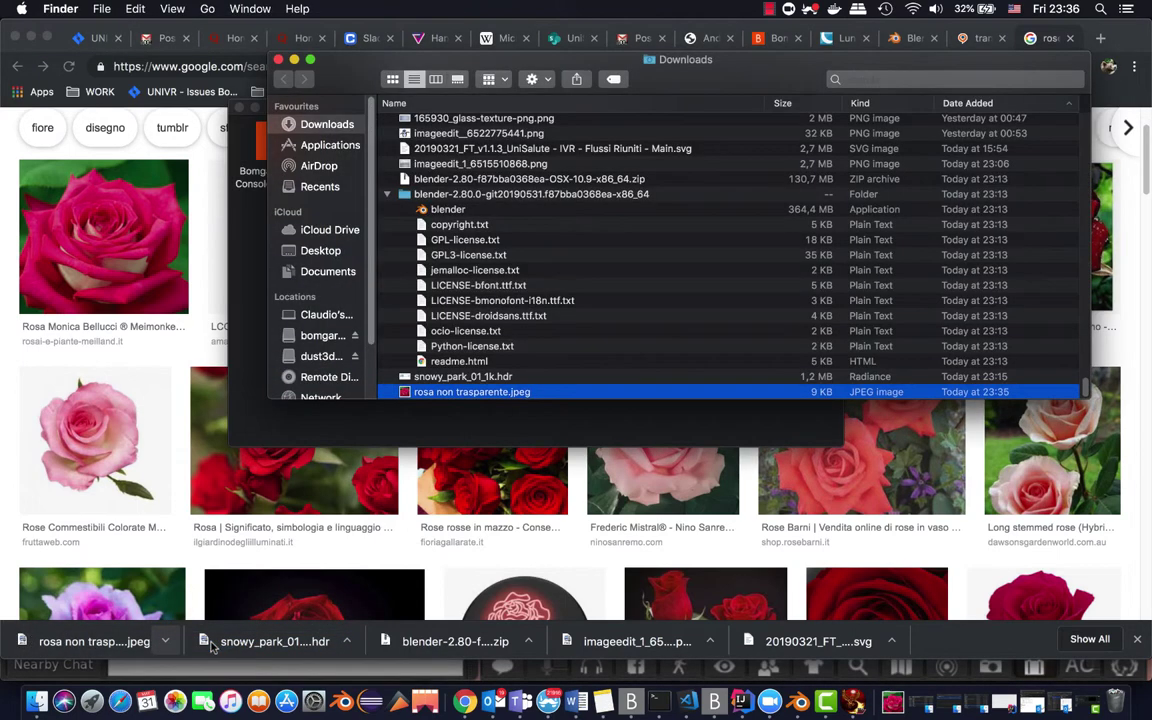
pyautogui.rightClick(436, 396)
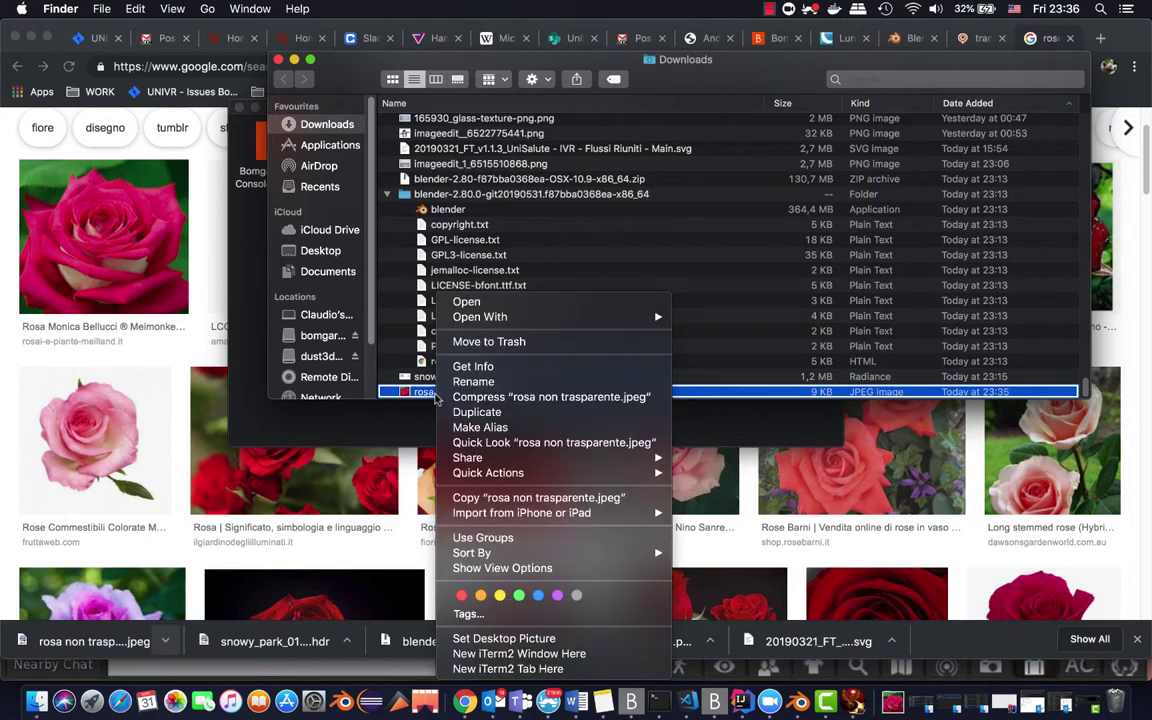
pyautogui.click(547, 60)
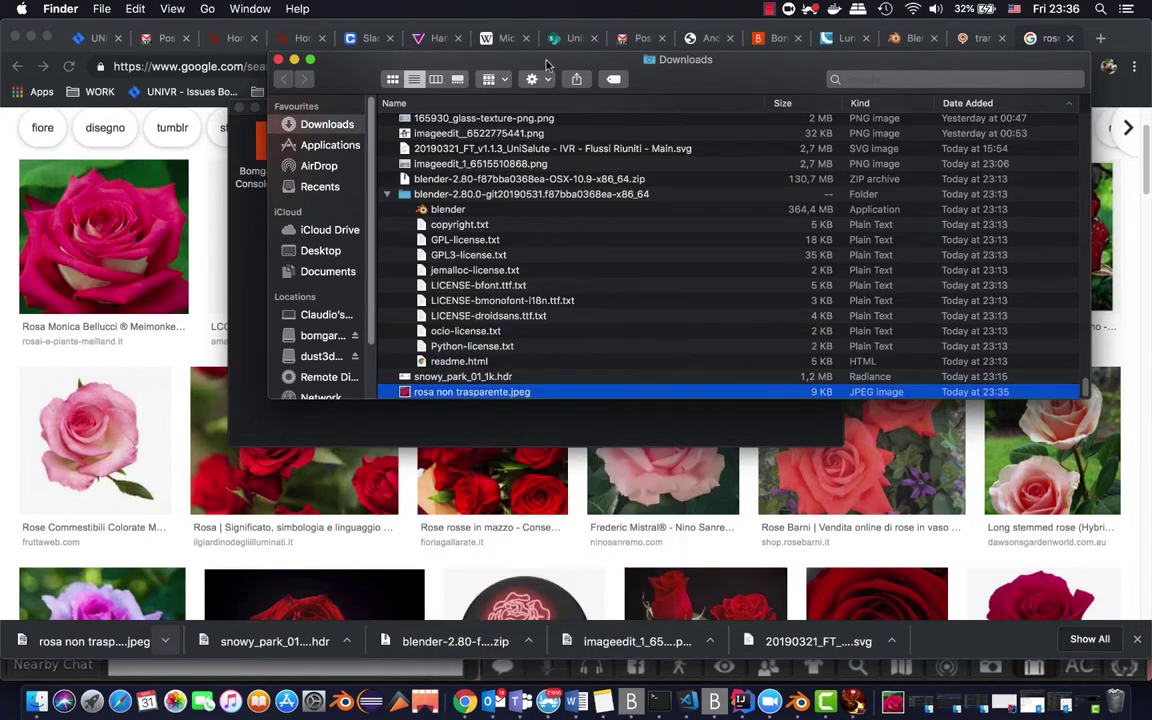
pyautogui.moveTo(547, 60); pyautogui.dragTo(380, 253)
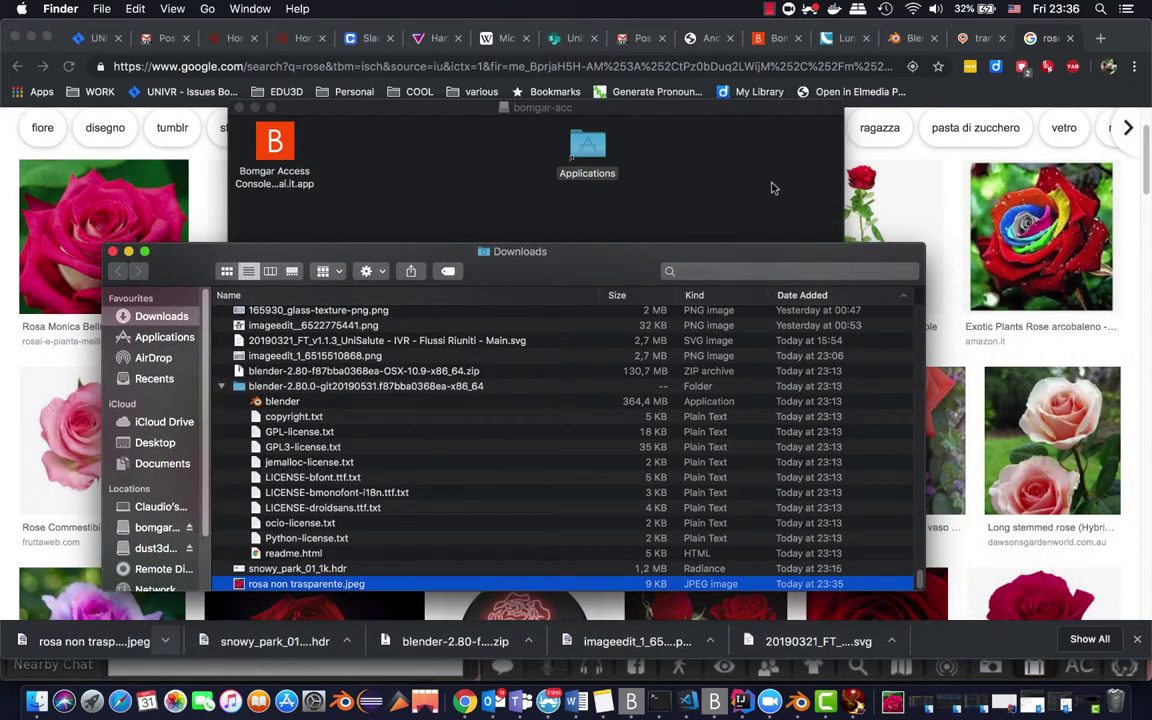
# - Open the LunaPic online photo editor at lunapic.com in a new Chrome tab
pyautogui.click(1101, 38)
pyautogui.write('lu')
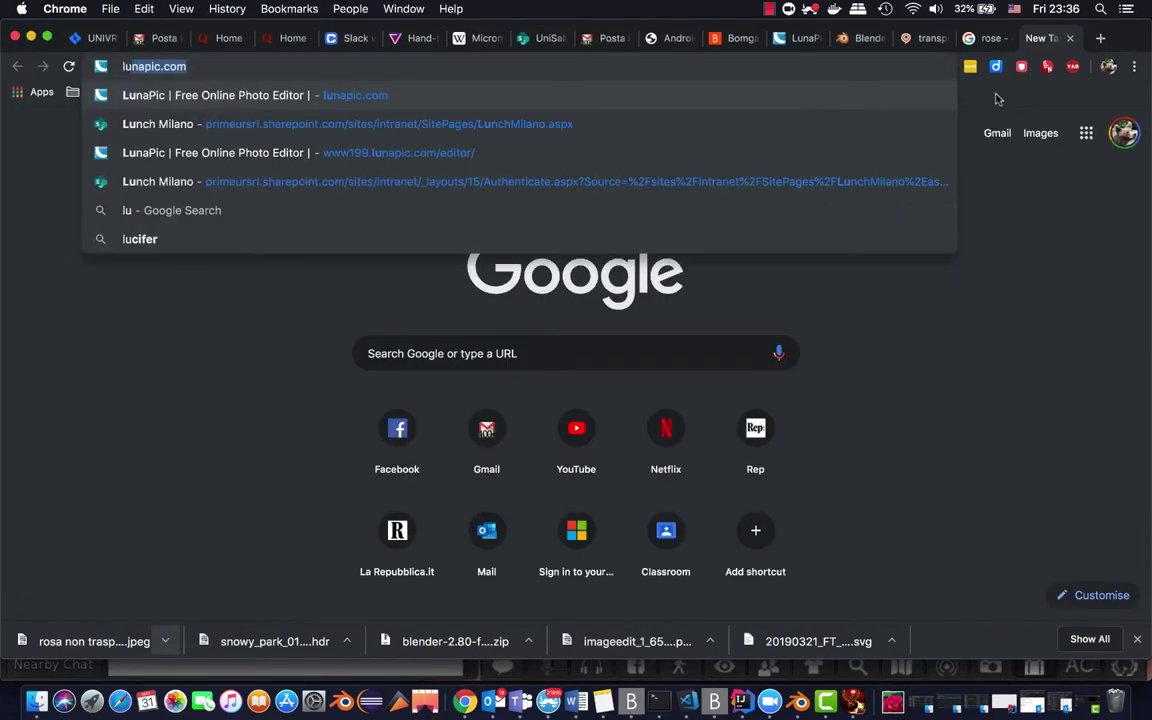
pyautogui.write('napi')
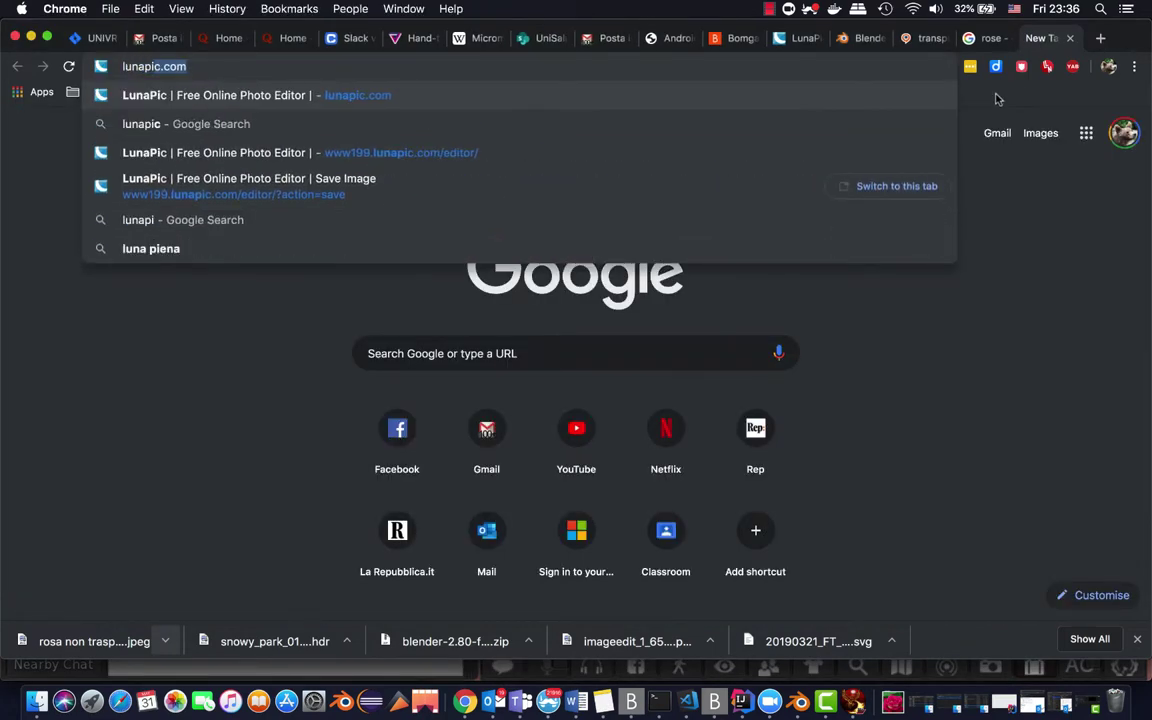
pyautogui.press('Return')
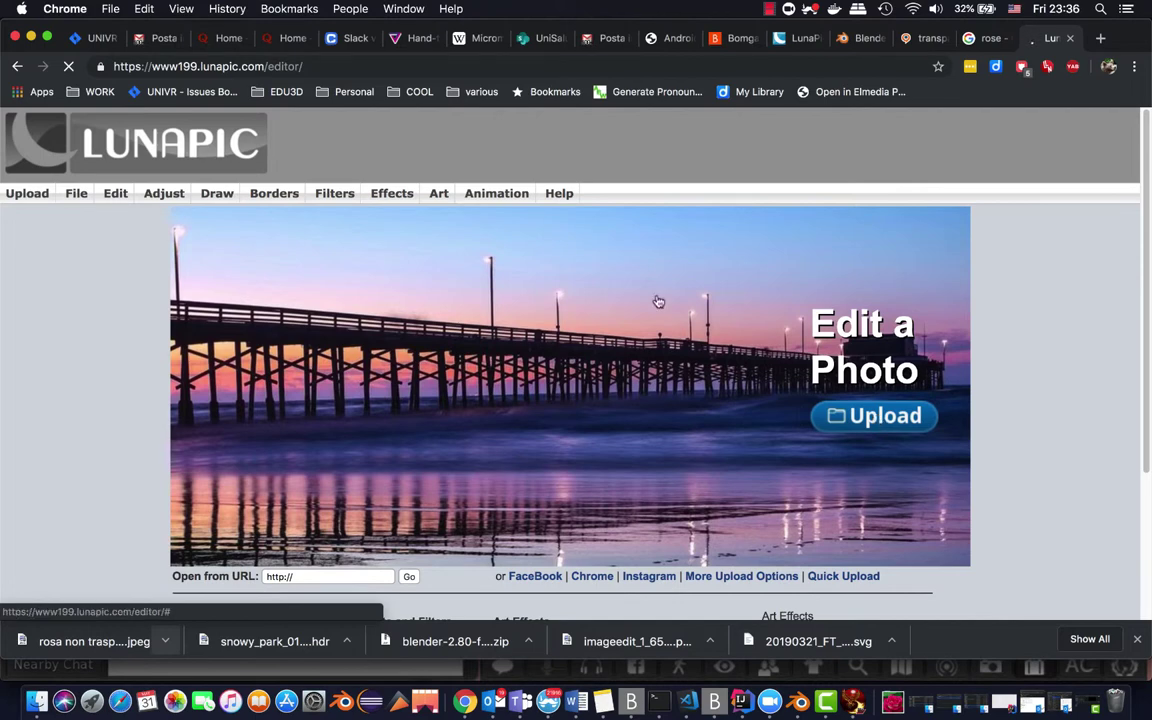
# - Upload rosa non trasparente.jpeg from the Downloads folder to the photo editor
pyautogui.click(877, 425)
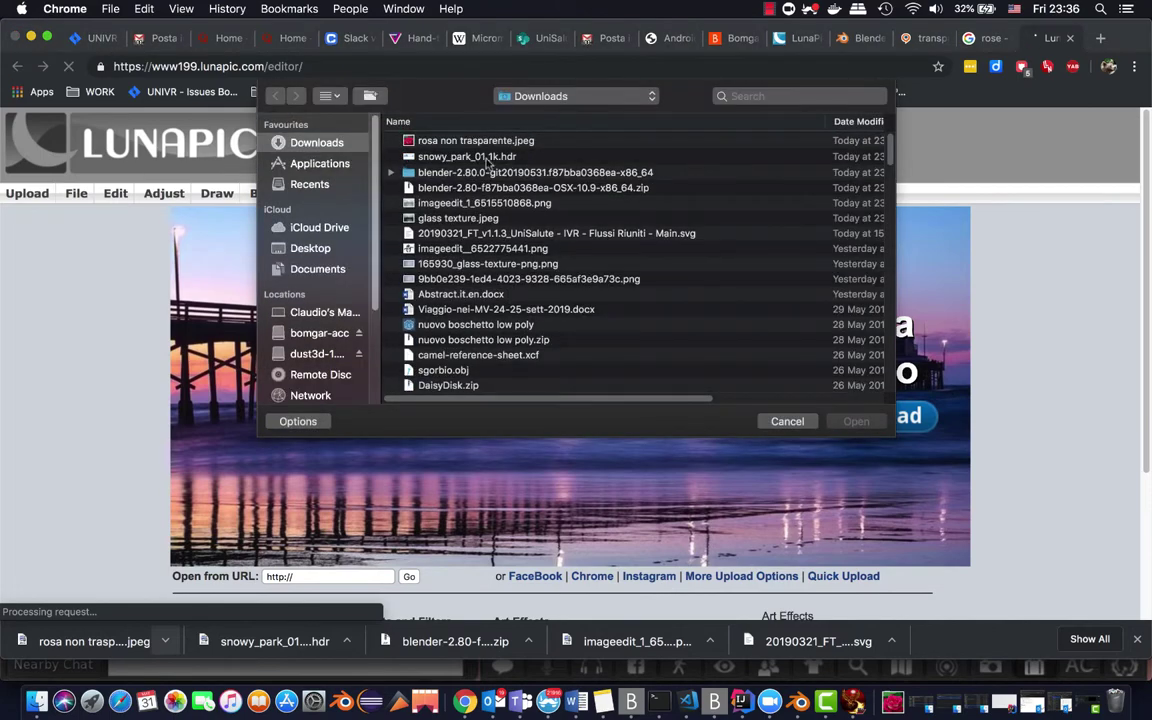
pyautogui.click(475, 142)
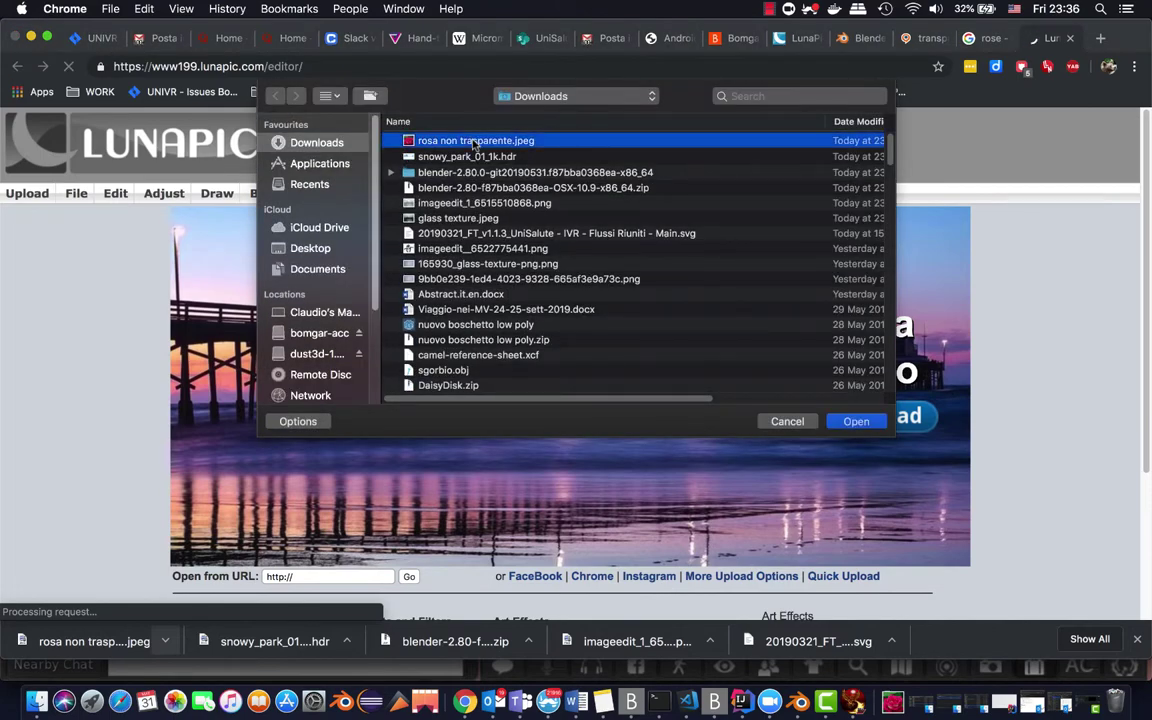
pyautogui.click(860, 422)
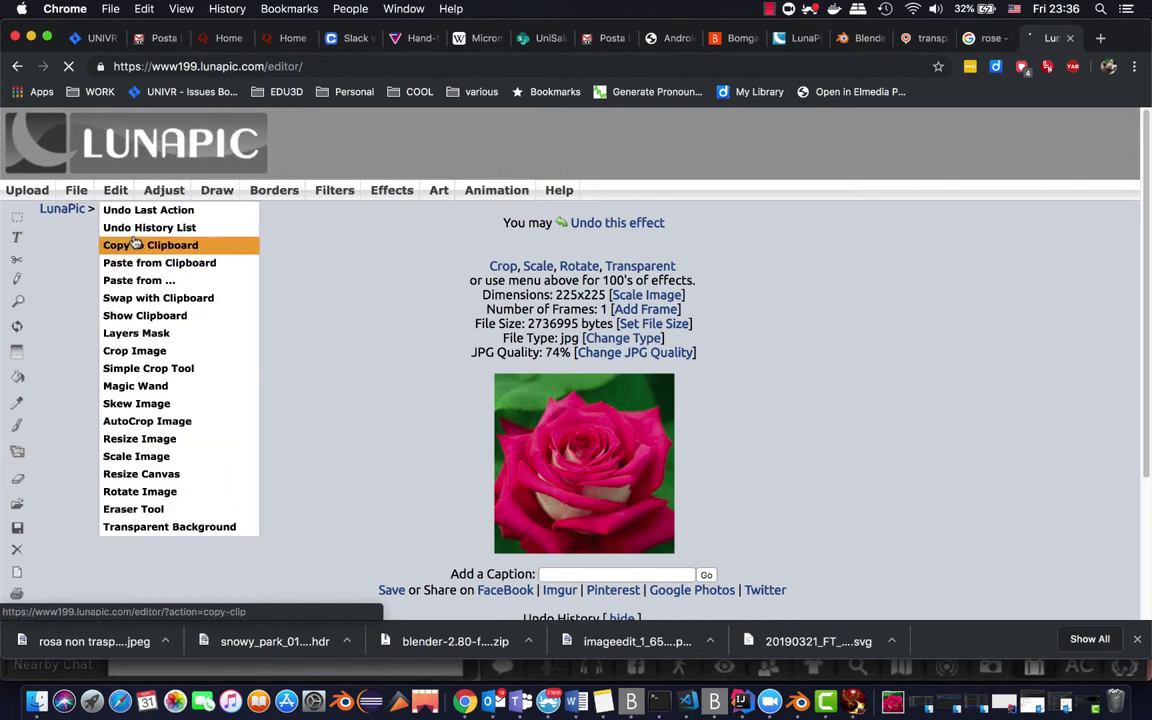
# - Apply Alpha Transparency to the rose image at about halfway between Opaque and Transparent
pyautogui.moveTo(163, 192)
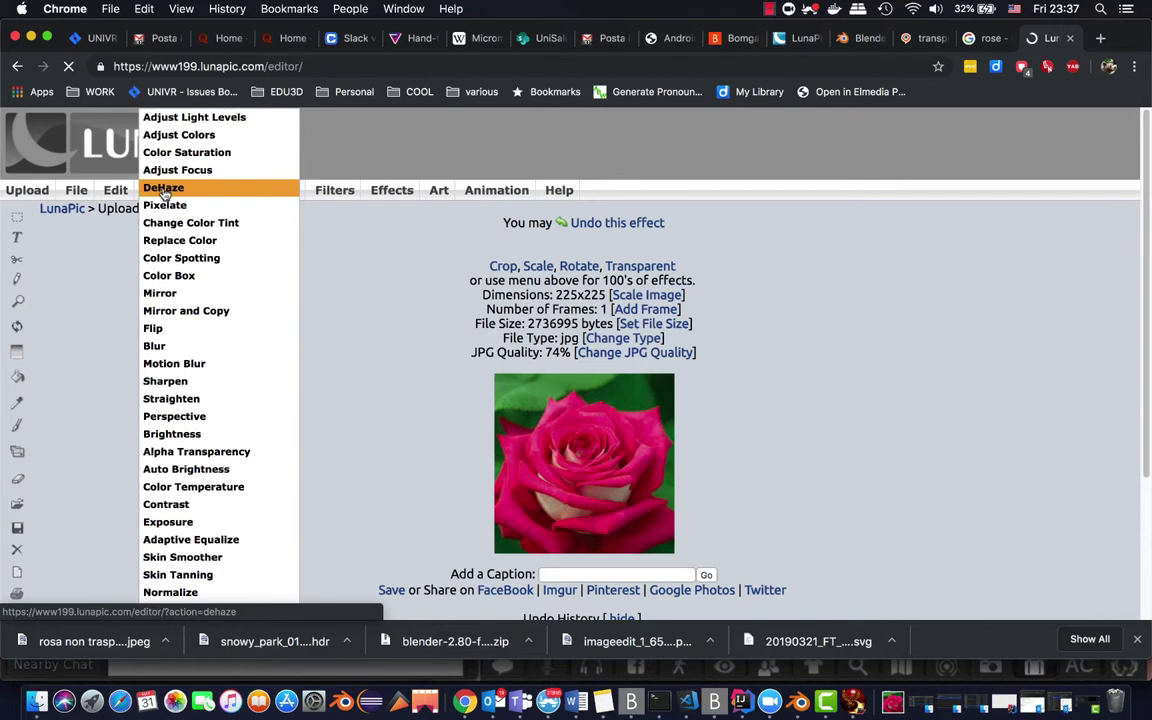
pyautogui.click(213, 453)
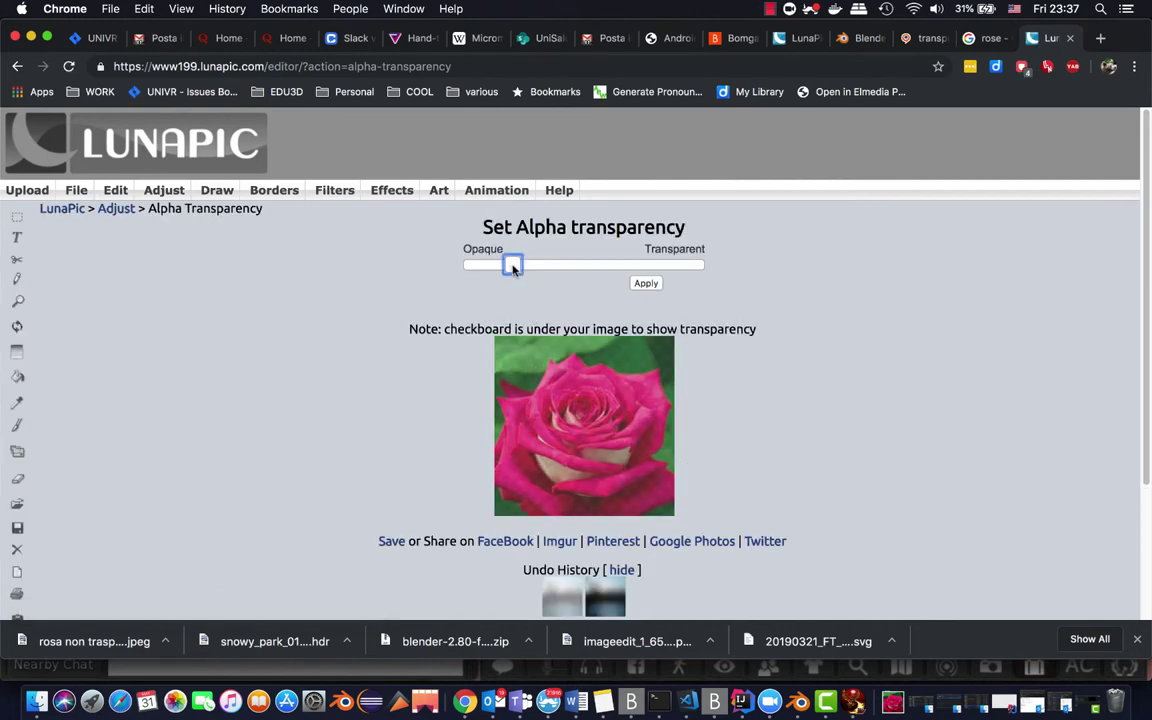
pyautogui.moveTo(512, 268); pyautogui.dragTo(576, 273)
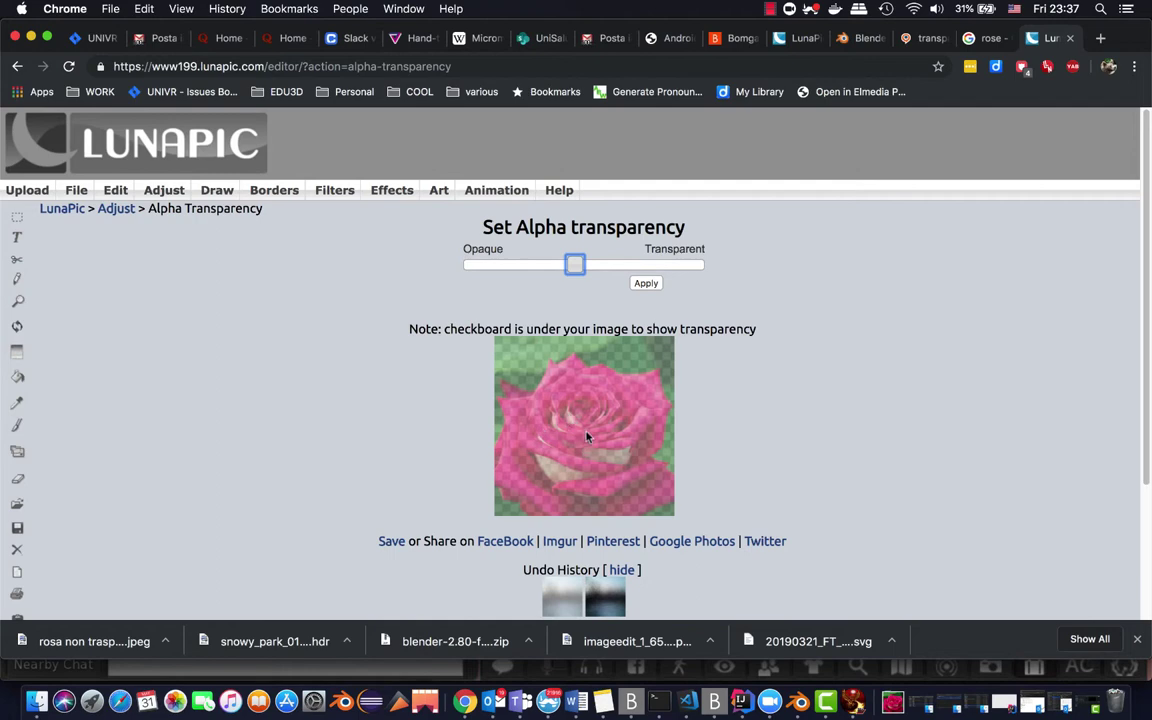
pyautogui.click(645, 284)
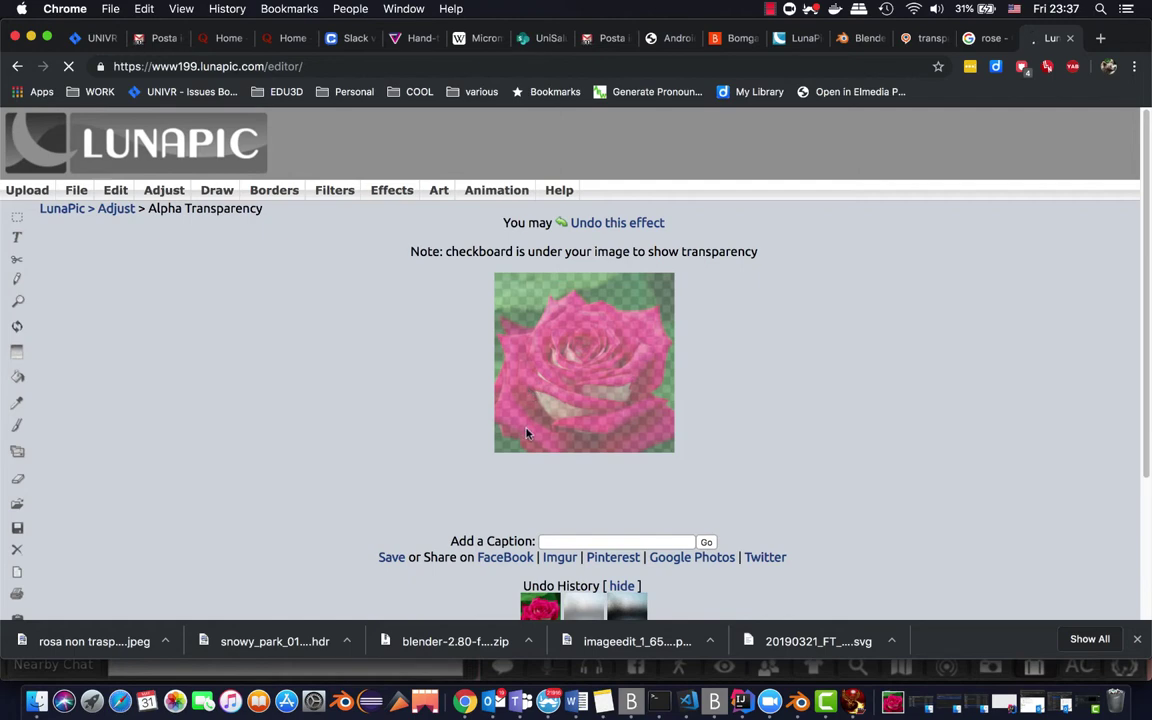
# - Save the semi-transparent rose image as a PNG to the Downloads folder
pyautogui.moveTo(76, 190)
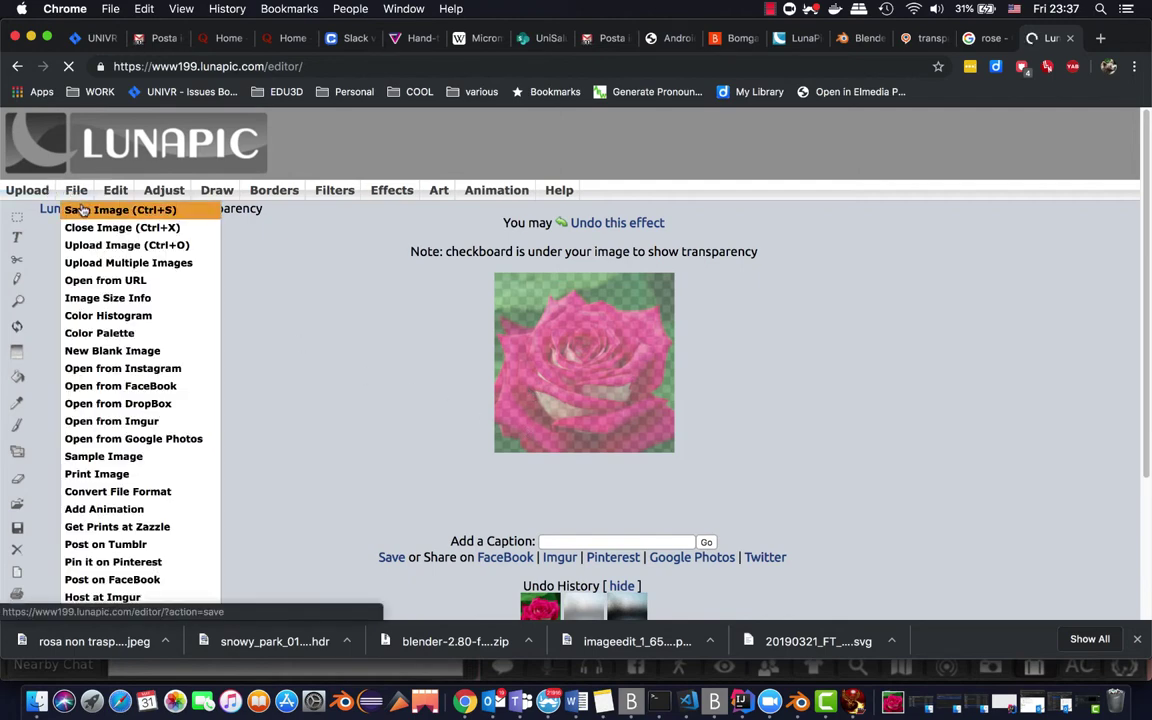
pyautogui.click(83, 209)
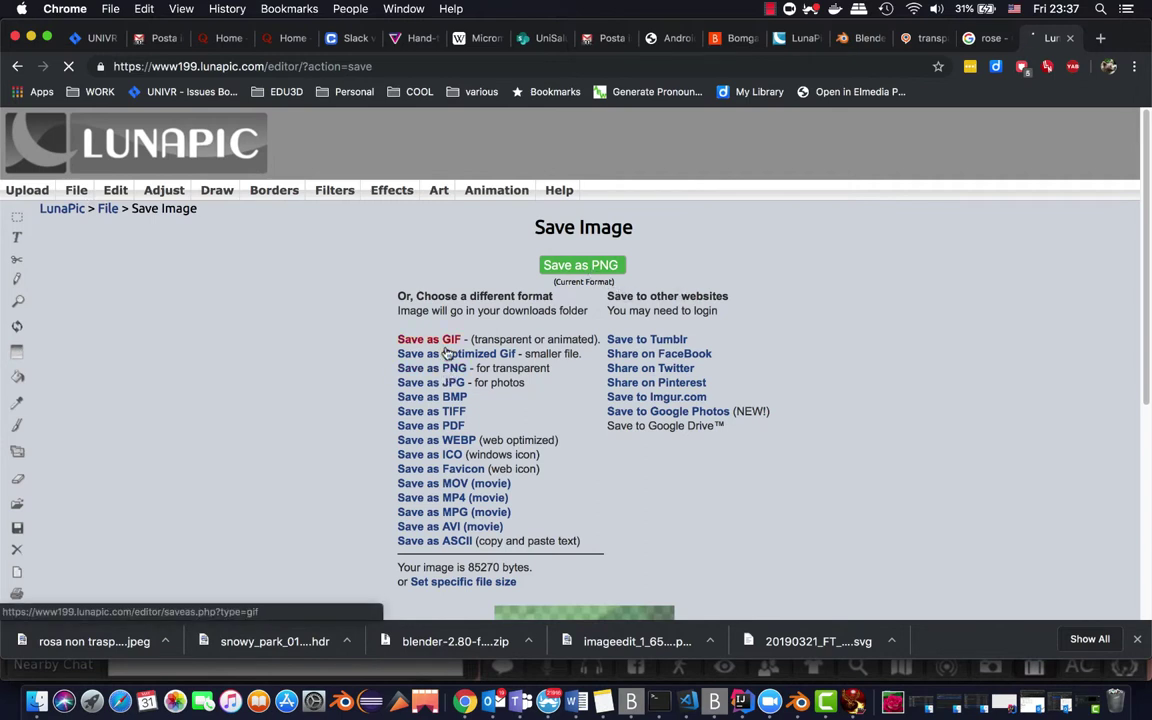
pyautogui.click(581, 266)
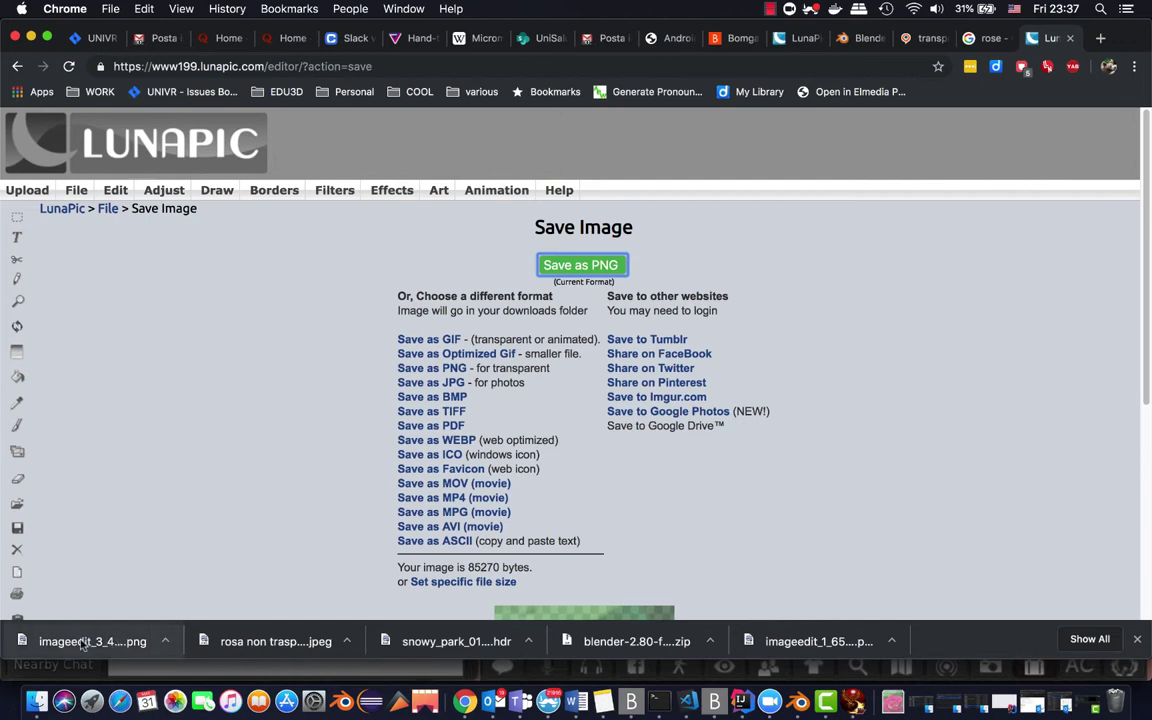
# - Switch to Firestorm and upload the image imageedit_3_4428402803.png from Downloads to the inventory
pyautogui.click(853, 703)
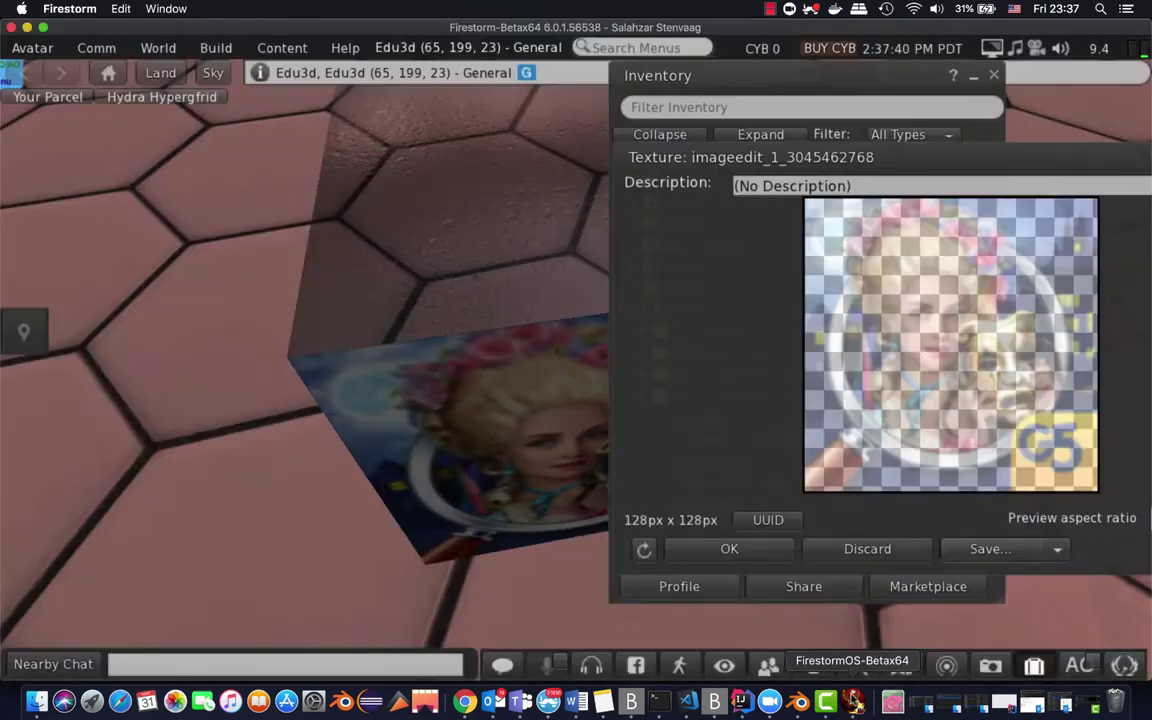
pyautogui.click(205, 50)
pyautogui.moveTo(278, 354)
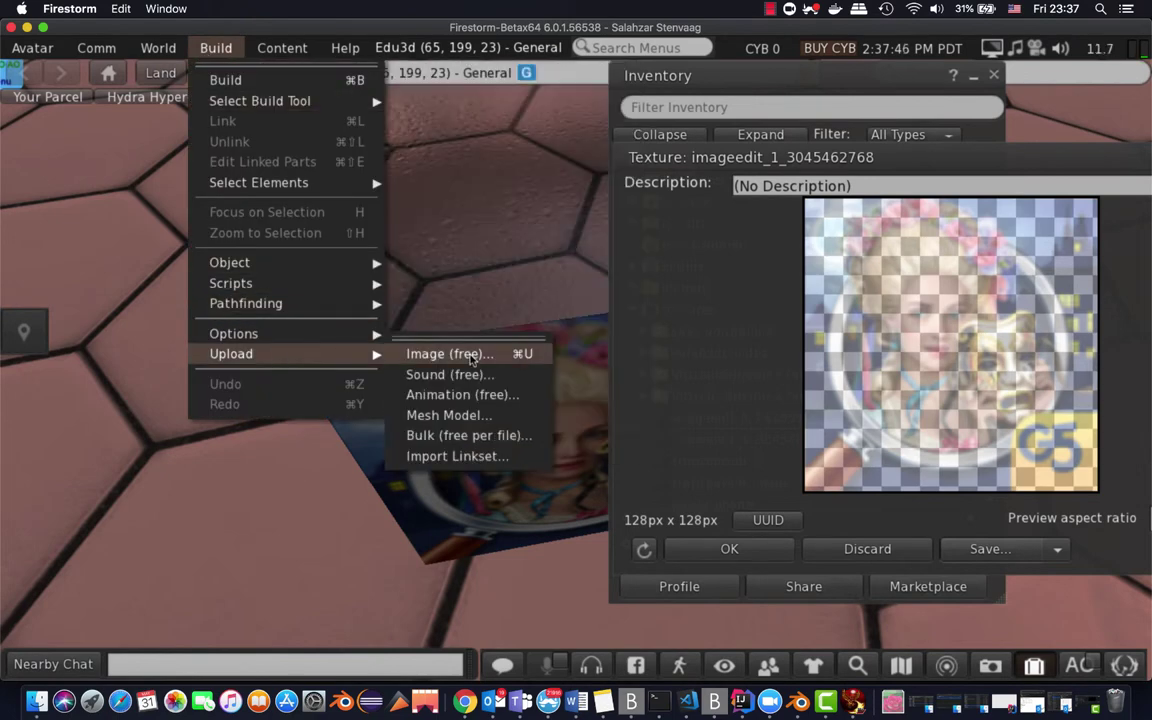
pyautogui.click(449, 354)
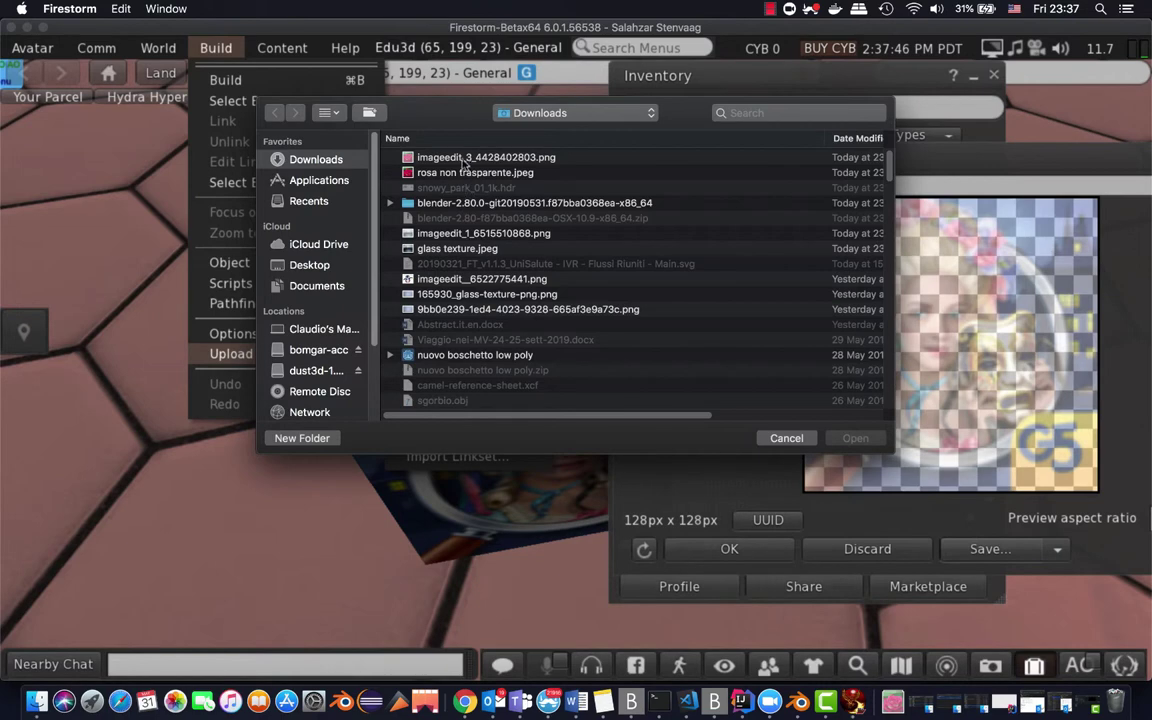
pyautogui.click(463, 160)
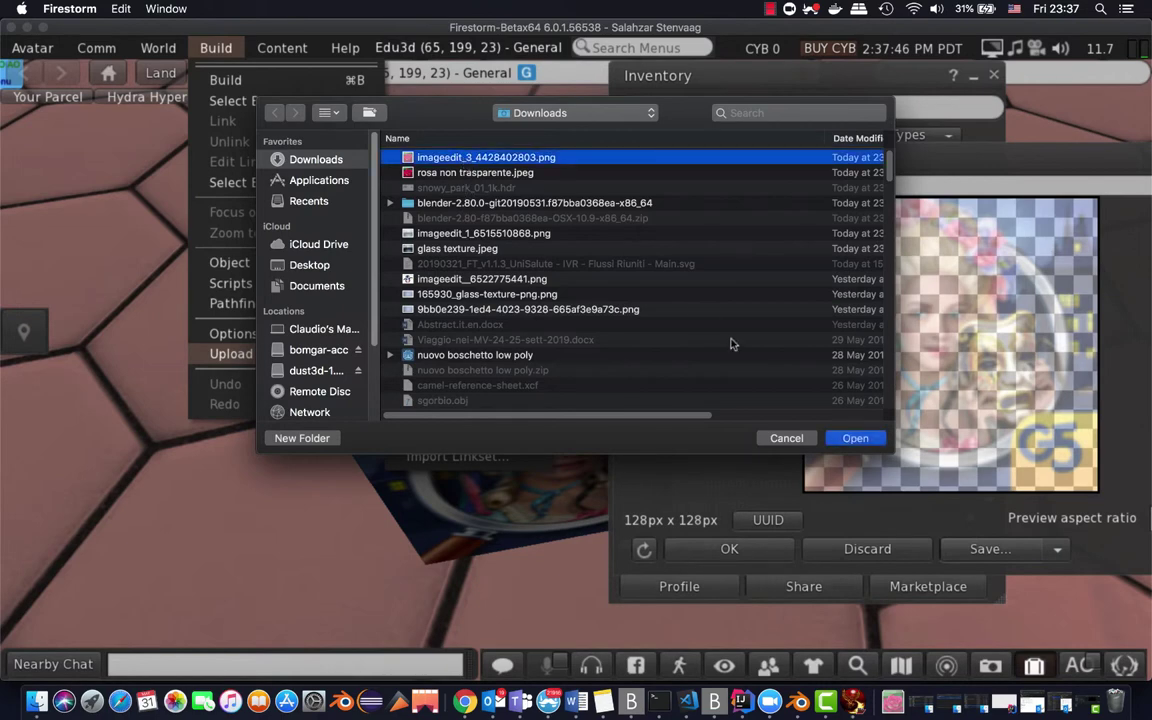
pyautogui.click(857, 439)
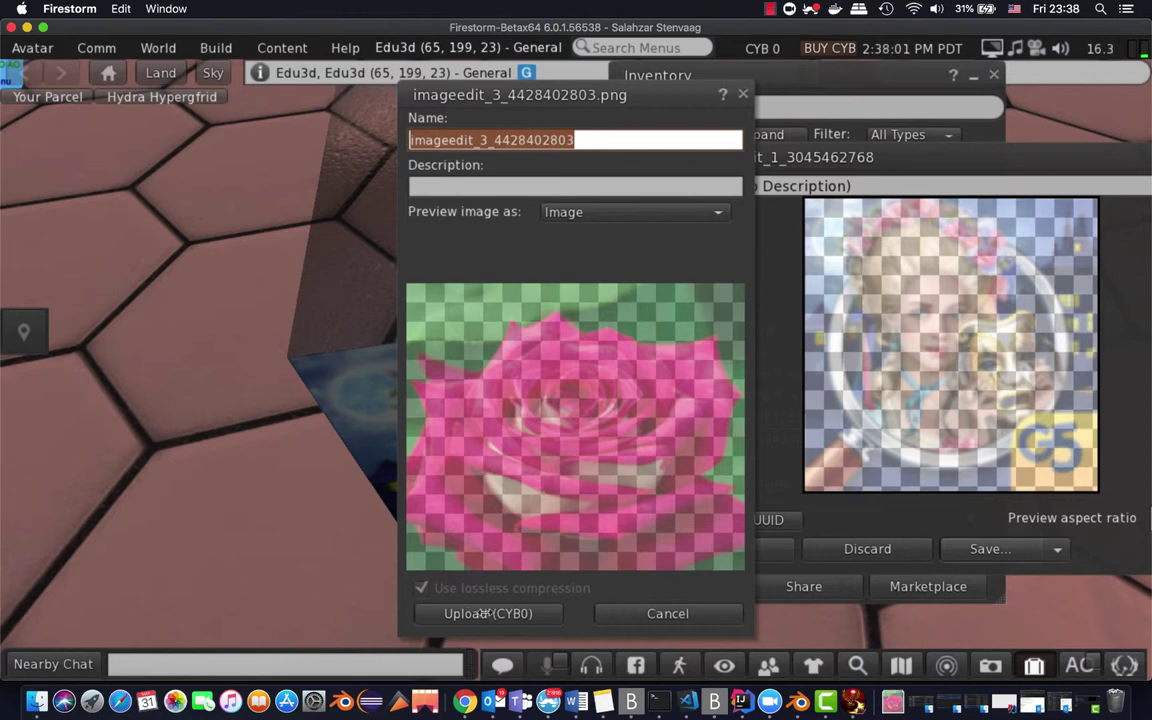
pyautogui.click(488, 614)
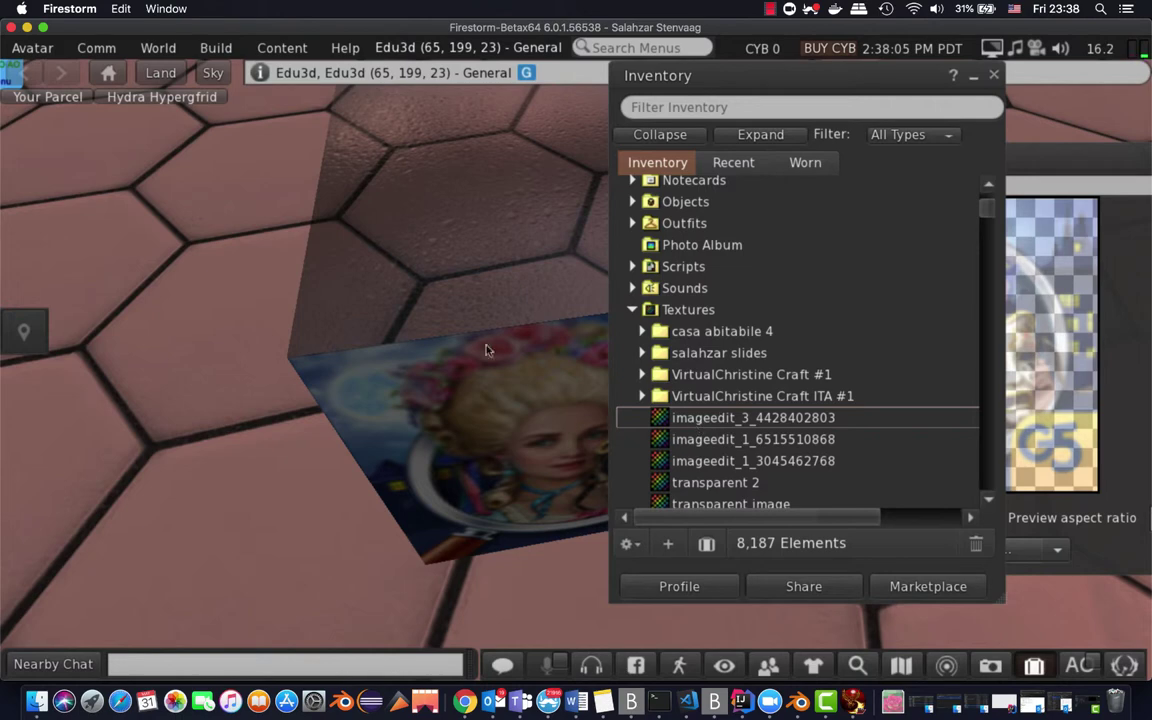
pyautogui.click(708, 424)
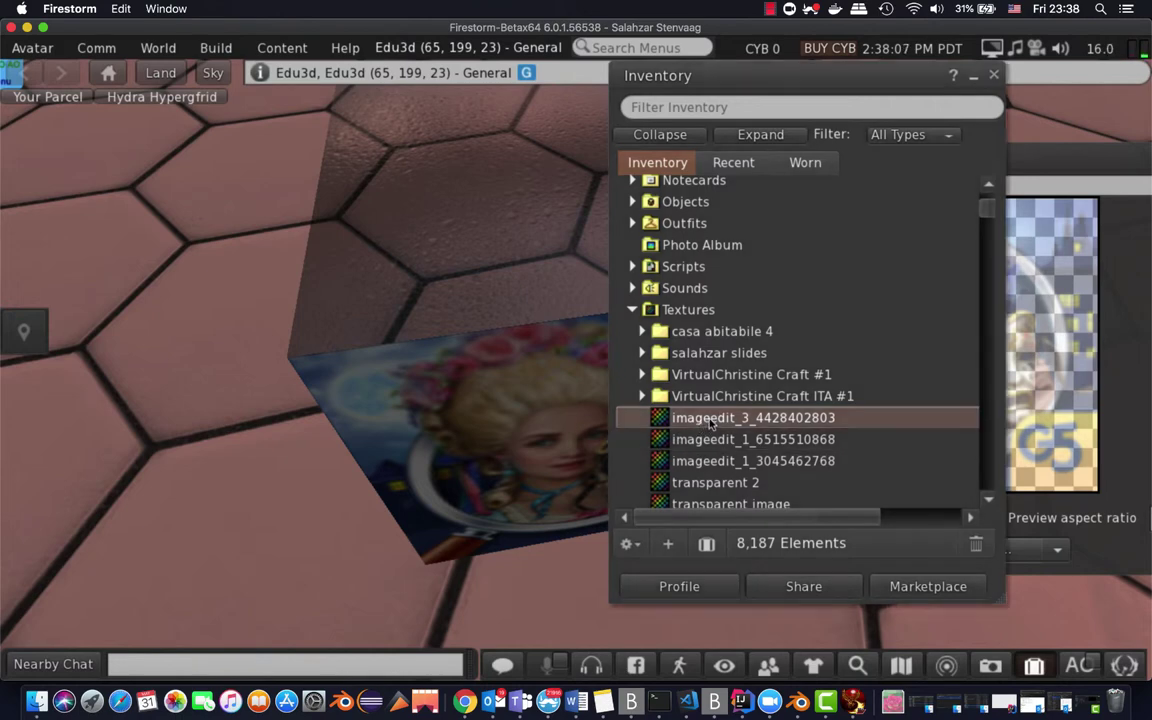
pyautogui.click(710, 421)
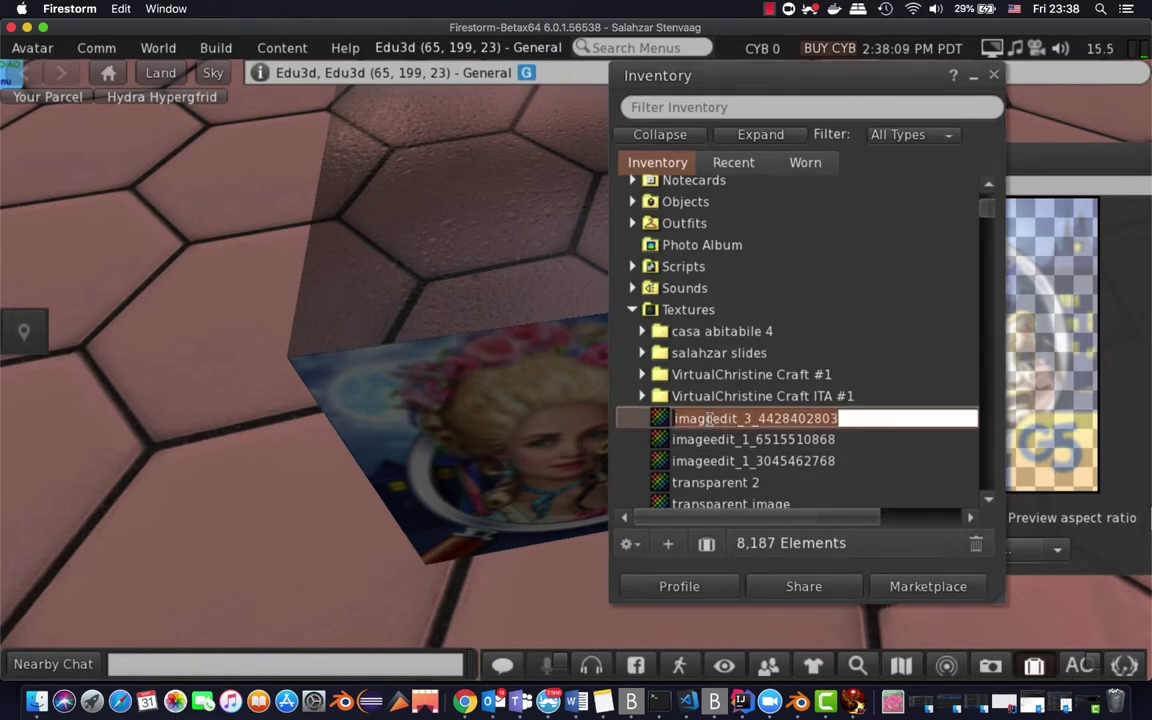
pyautogui.write('rosa')
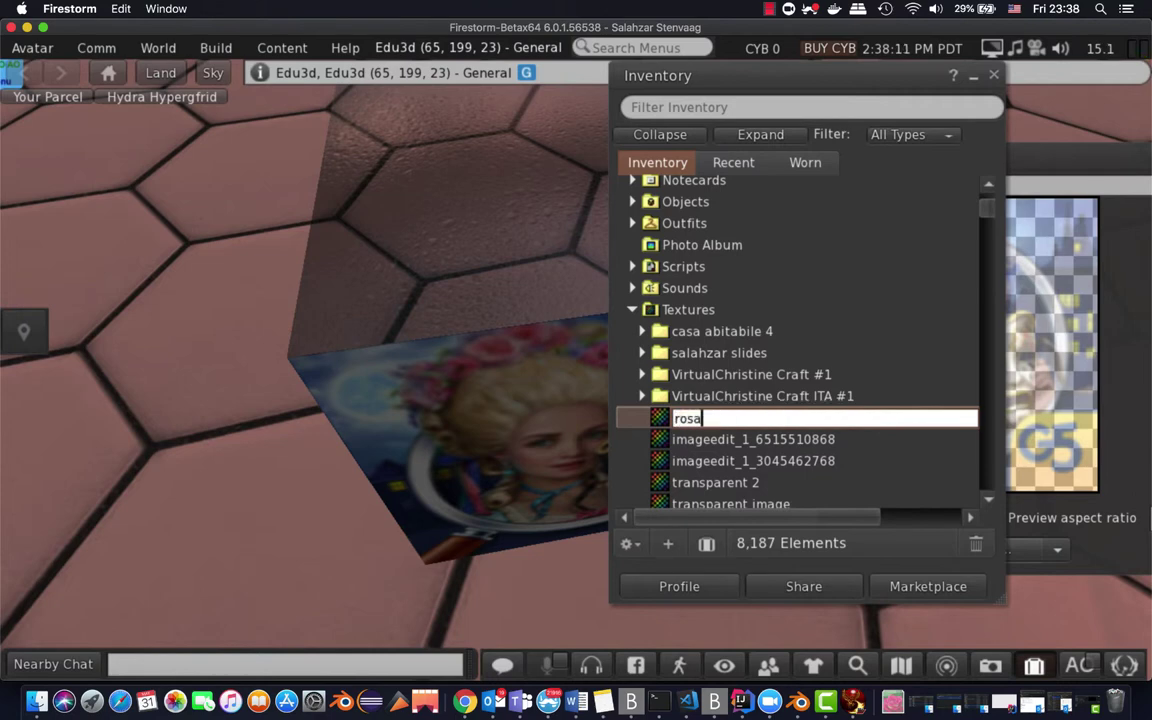
pyautogui.write(' trasparen')
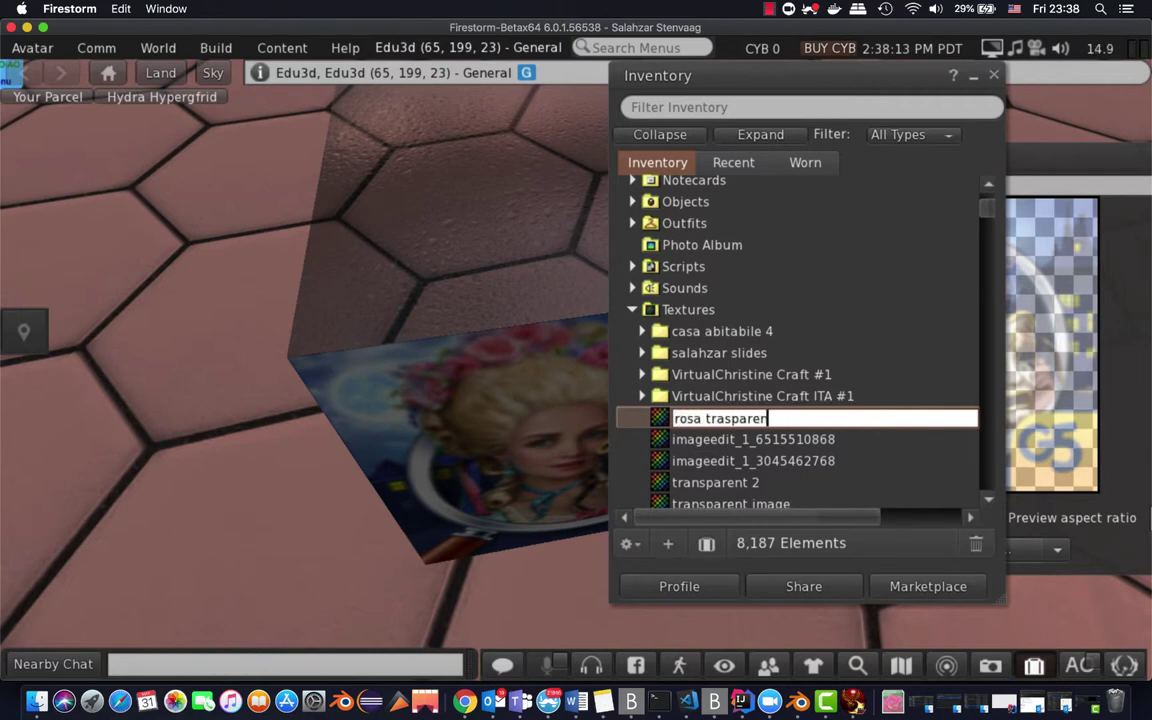
pyautogui.write('te')
pyautogui.press('Return')
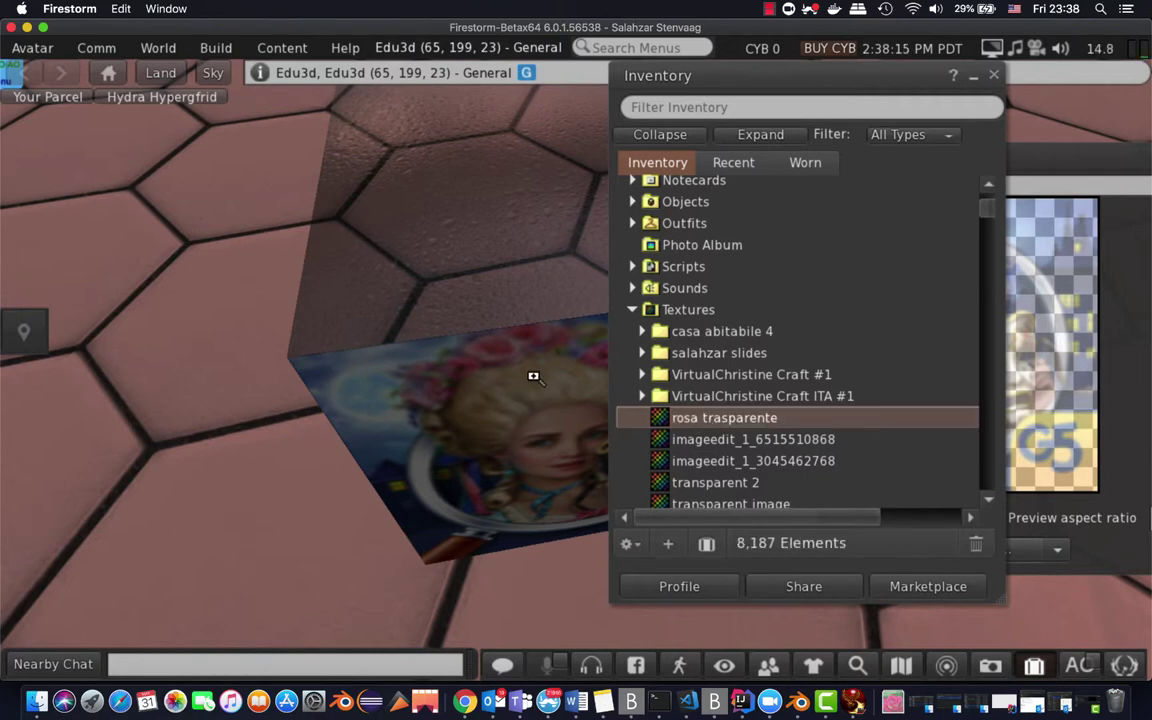
# - Apply the rosa trasparente texture to a side face of the cube and move the Inventory window aside
pyautogui.moveTo(533, 376); pyautogui.dragTo(576, 388)
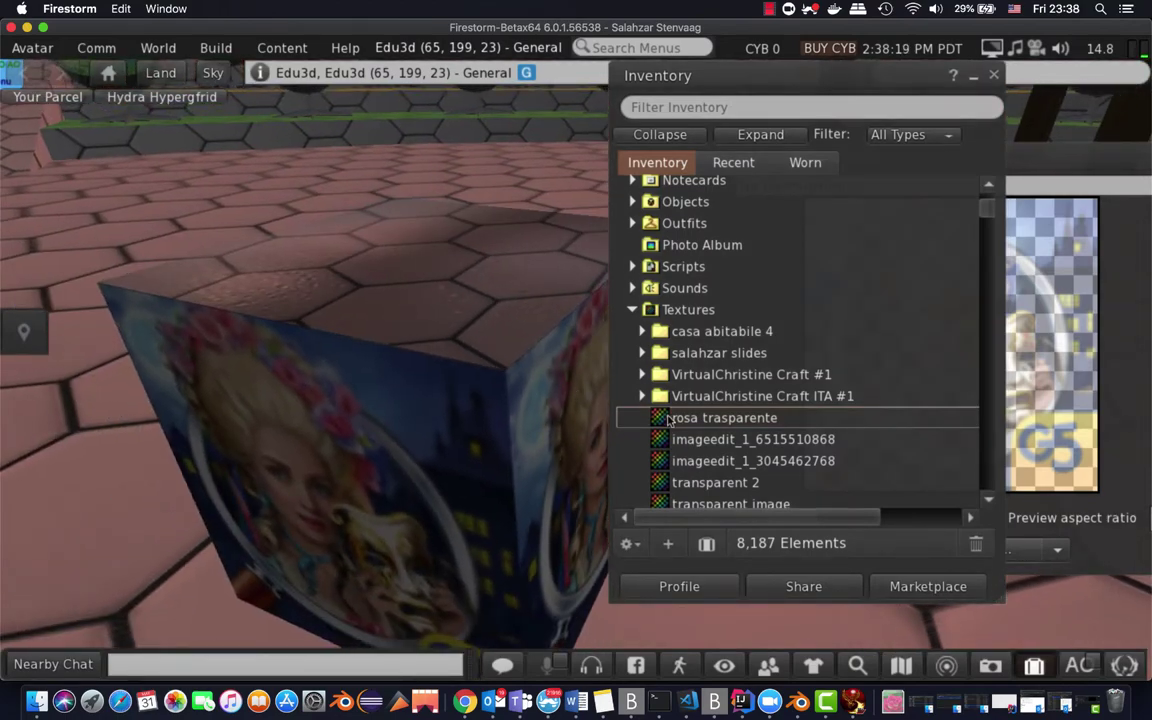
pyautogui.moveTo(668, 420); pyautogui.dragTo(576, 371)
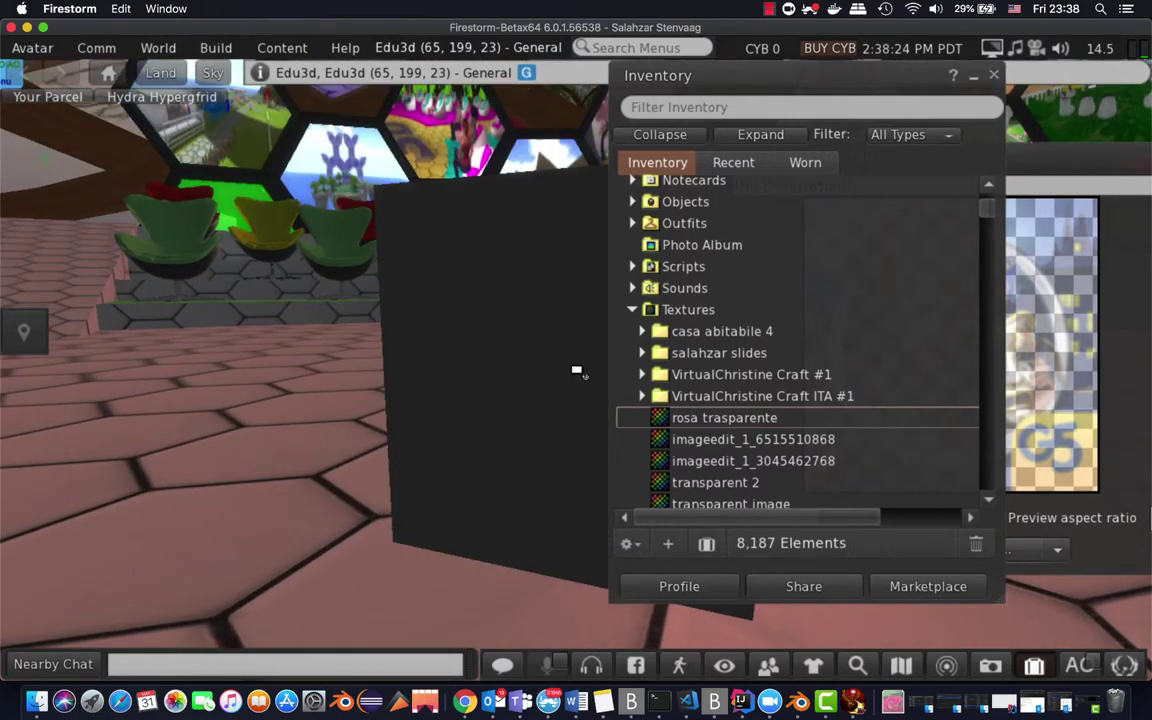
pyautogui.moveTo(637, 72); pyautogui.dragTo(779, 72)
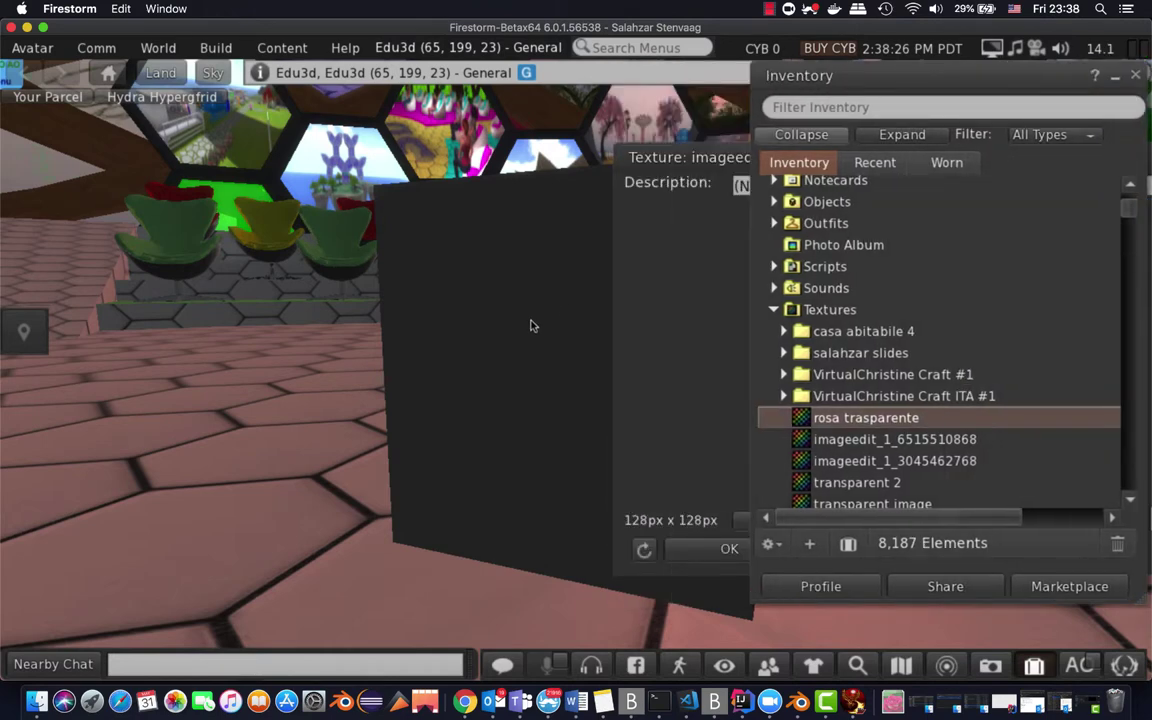
pyautogui.moveTo(521, 349); pyautogui.dragTo(681, 341)
pyautogui.moveTo(577, 371); pyautogui.dragTo(577, 371)
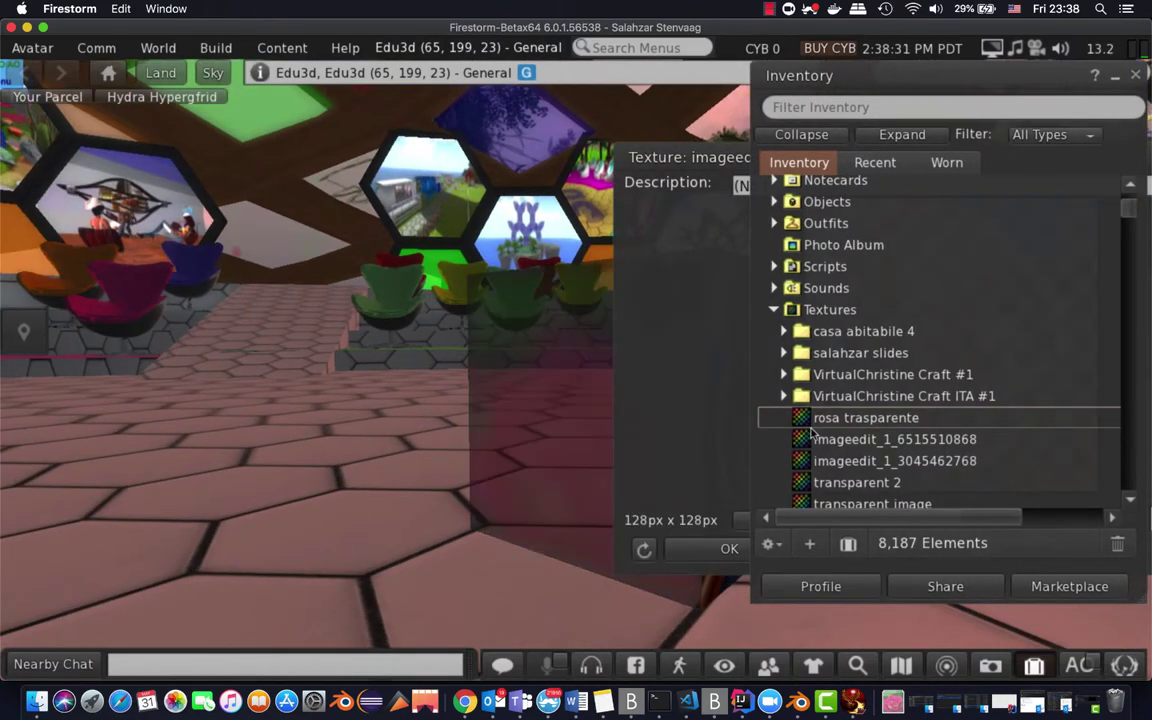
pyautogui.press('Right')
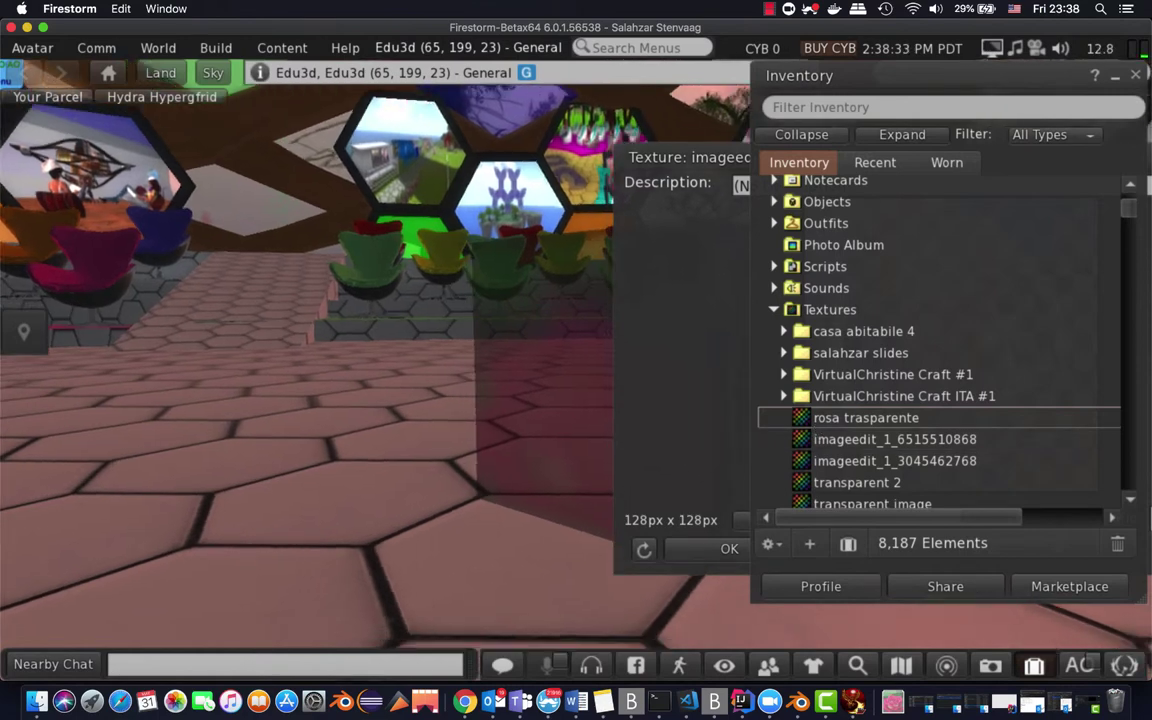
pyautogui.press('Right')
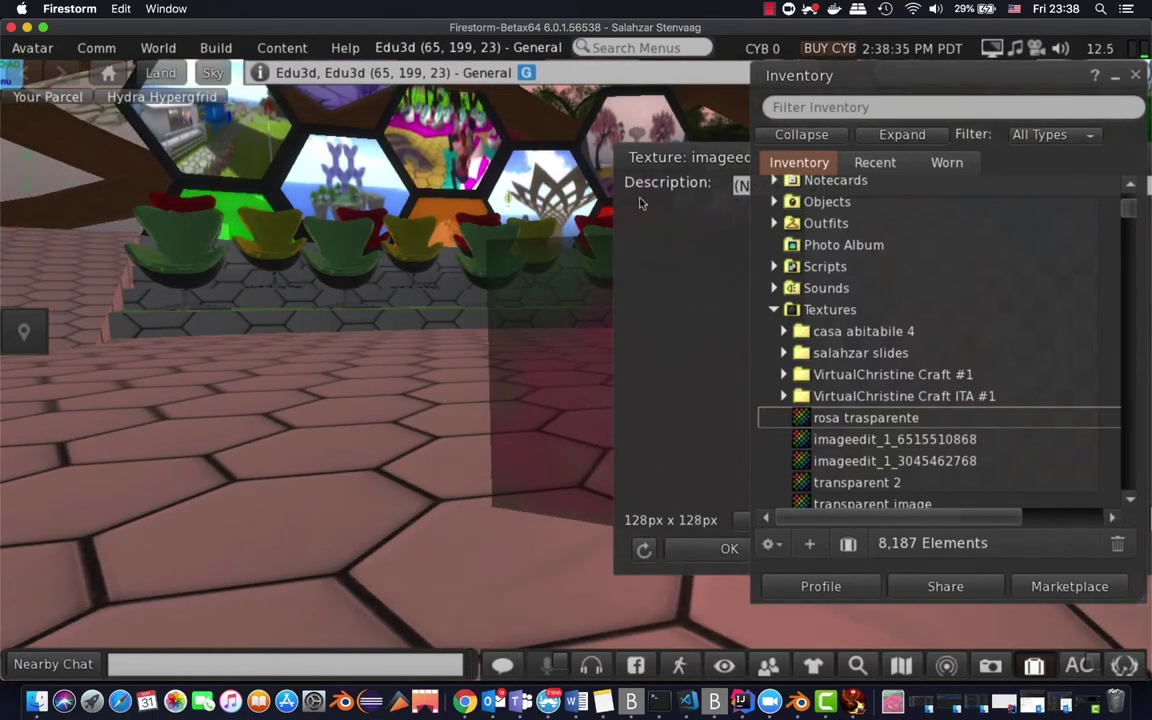
pyautogui.click(720, 150)
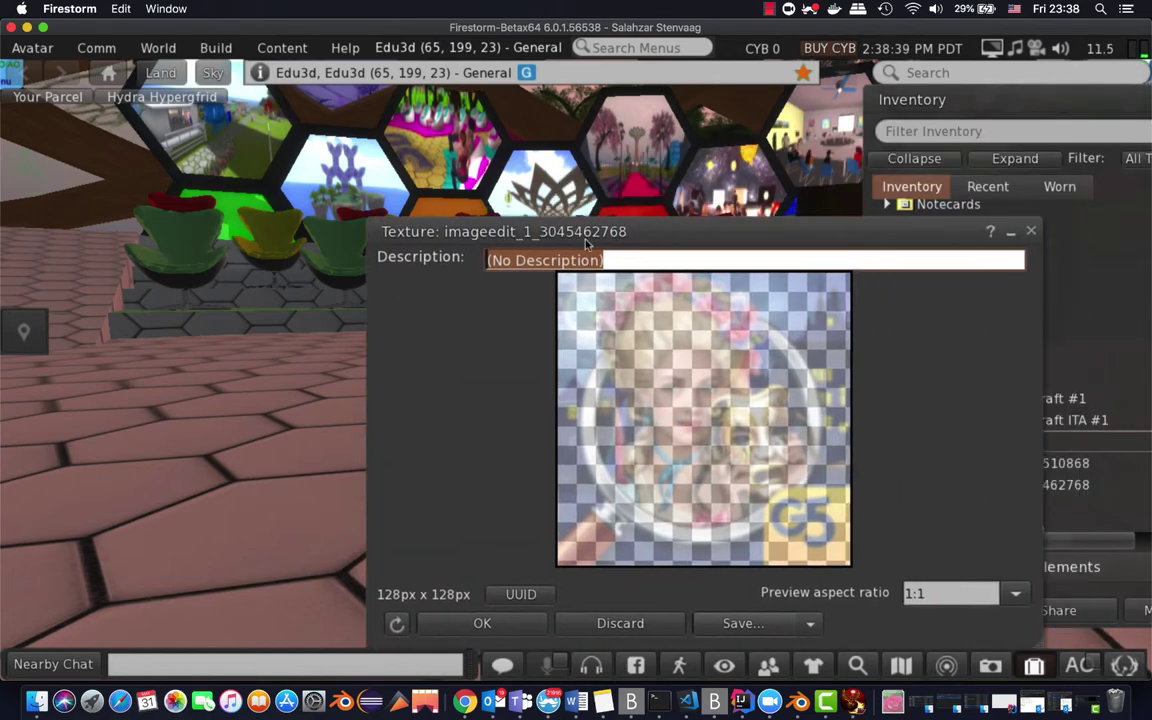
pyautogui.click(1008, 231)
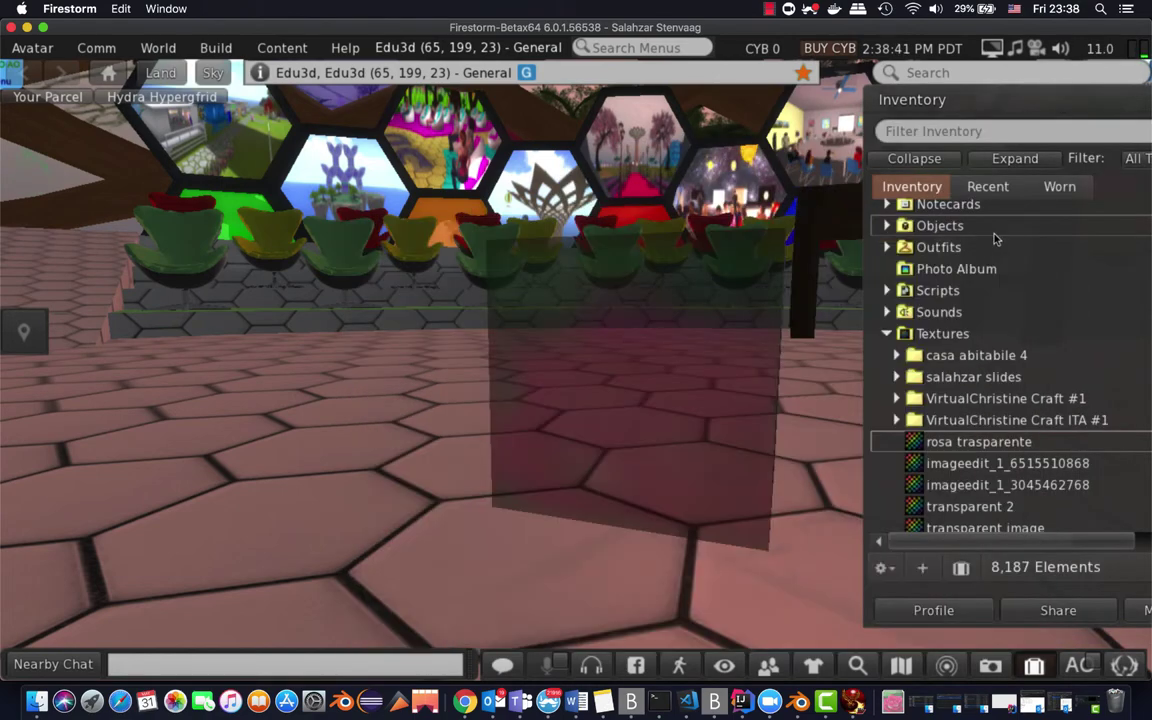
# - Examine the cube from several angles, comparing the transparent rose face with the opaque picture face
pyautogui.press('Right')
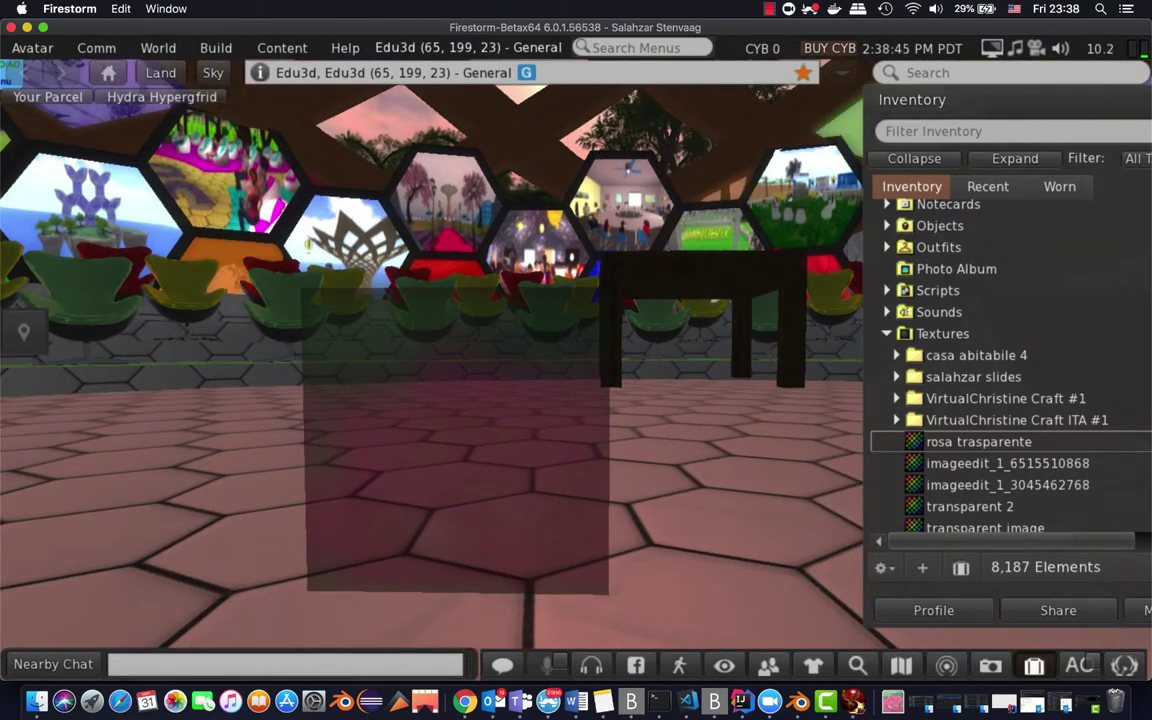
pyautogui.press('Up')
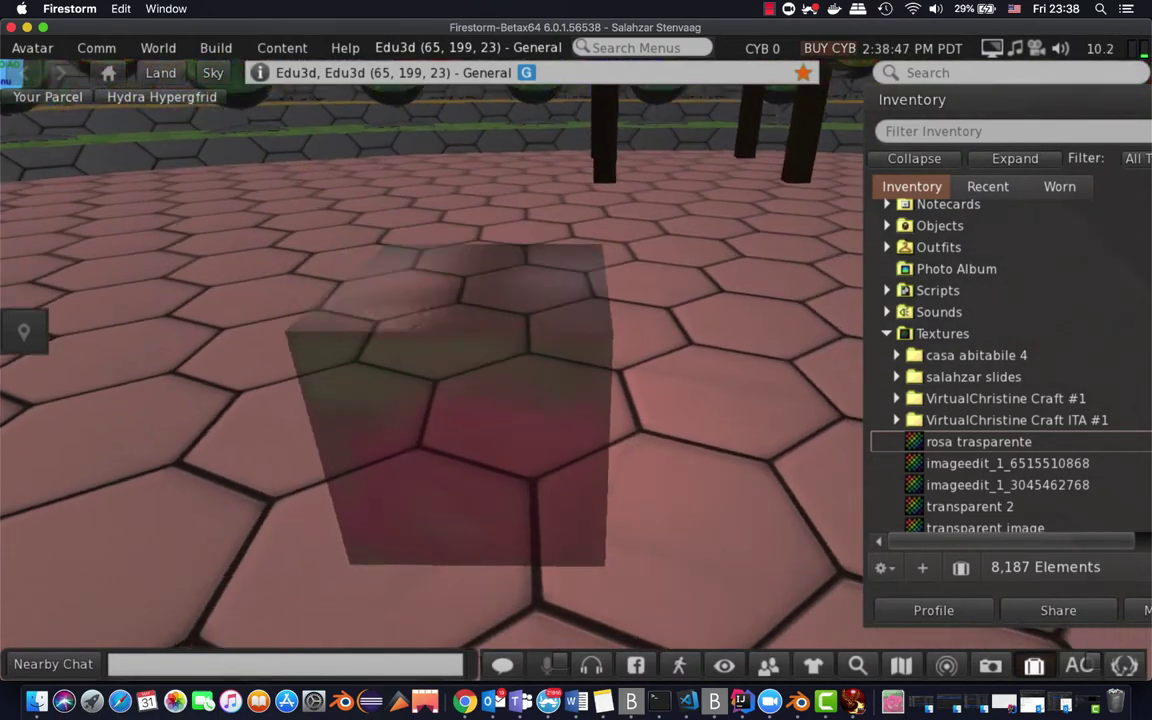
pyautogui.press('Left')
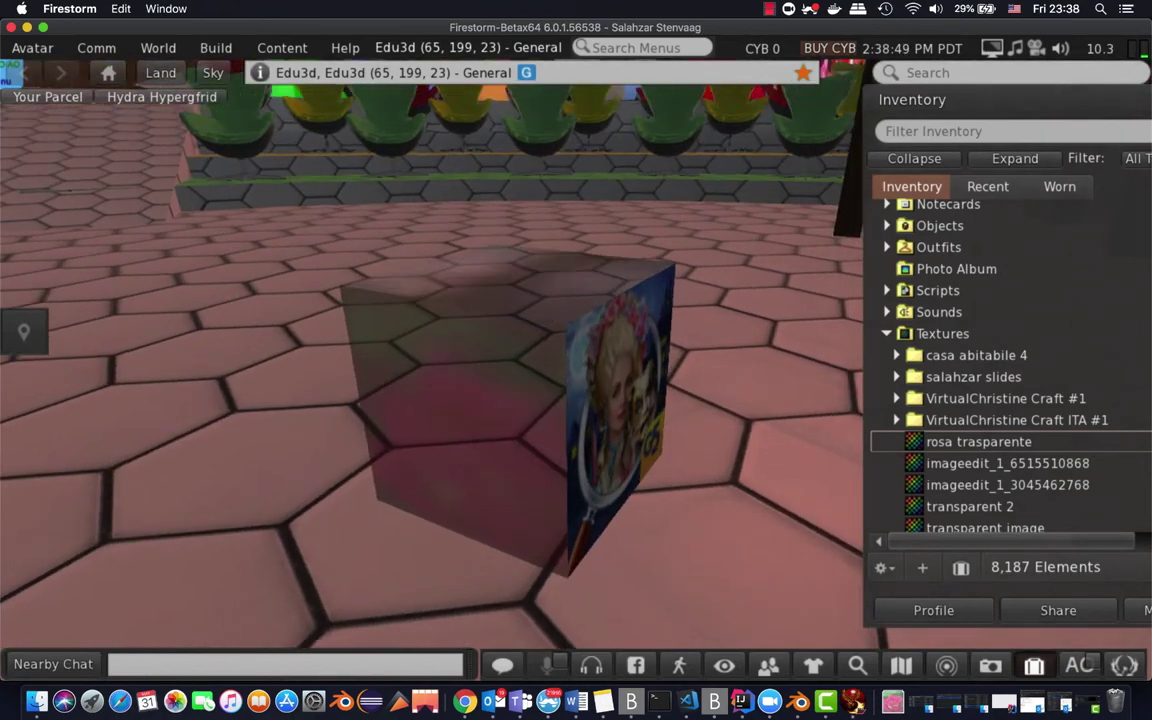
pyautogui.press('Right')
pyautogui.press('Left')
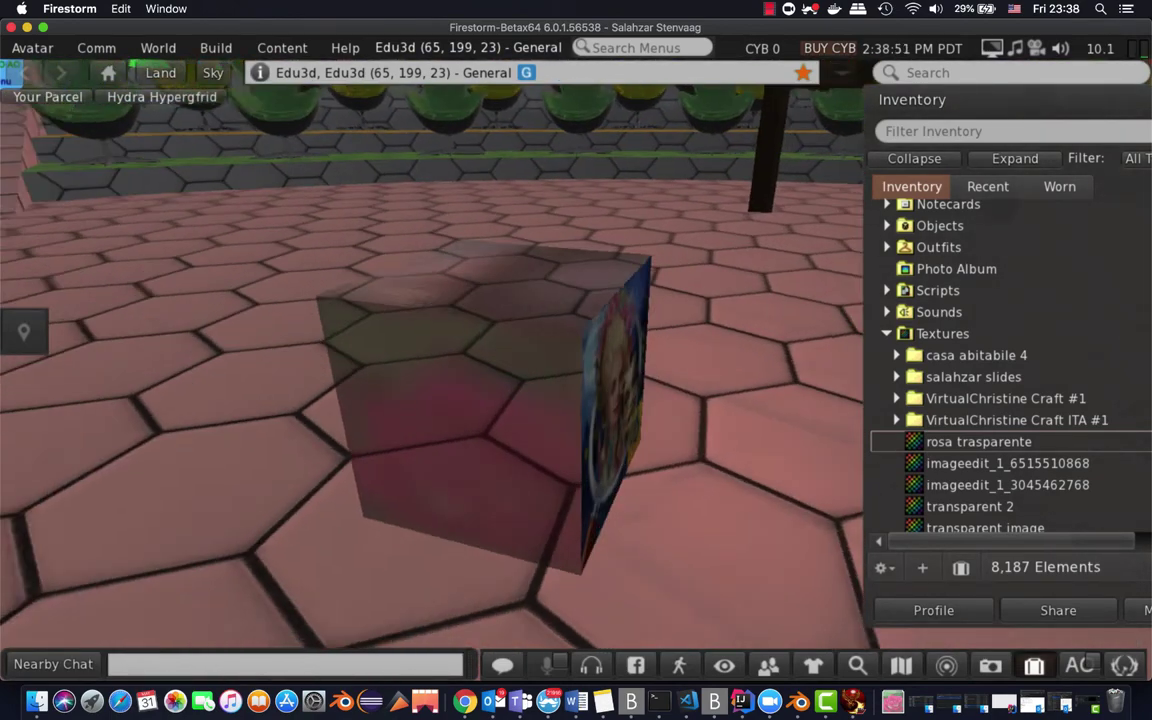
pyautogui.press('Left')
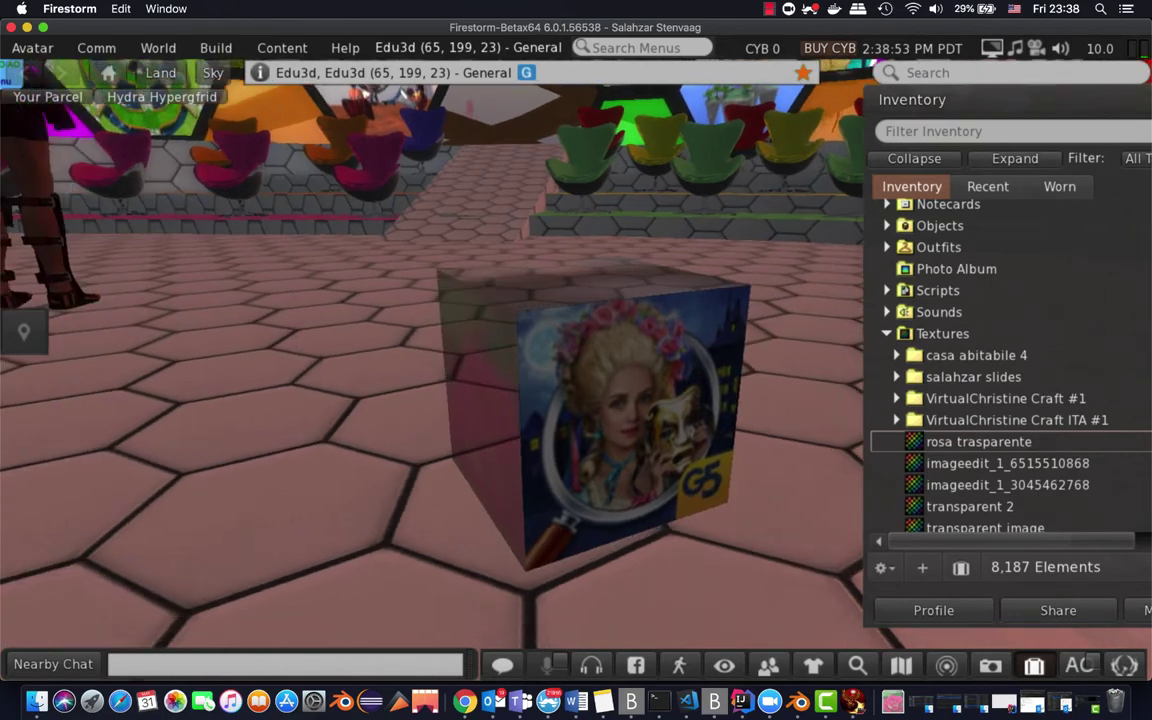
pyautogui.press('Right')
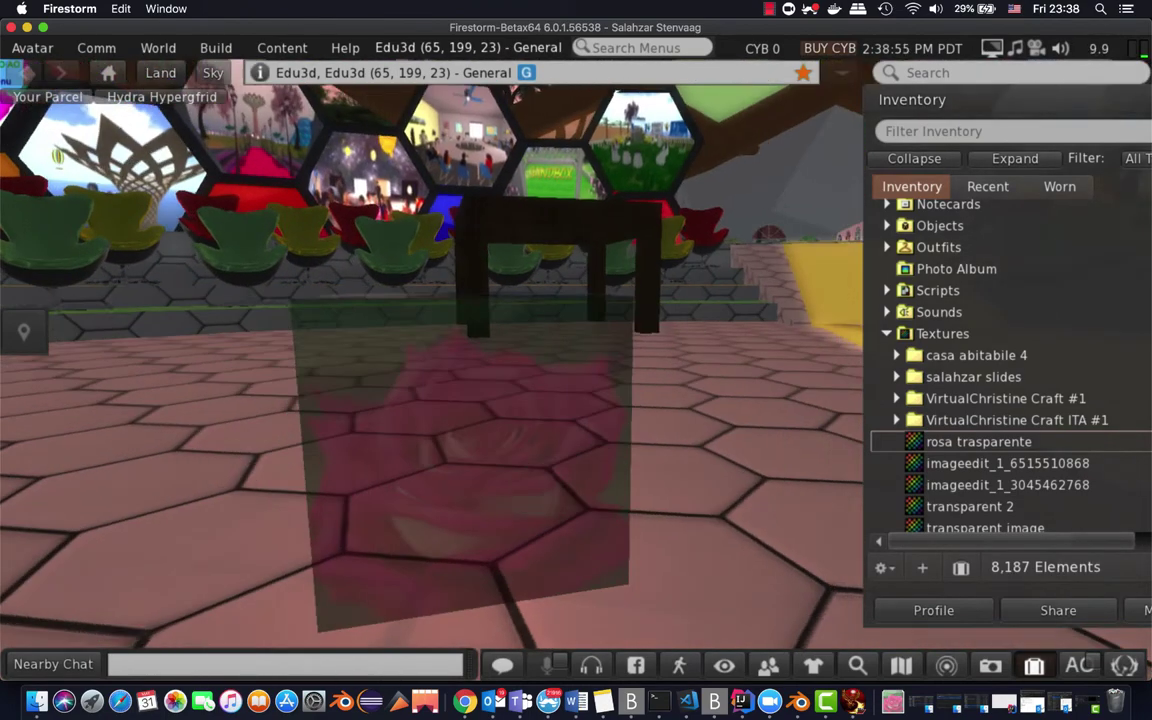
# - Examine the semi-transparent rose face of the cube close up, from the side and from above
pyautogui.press('Left')
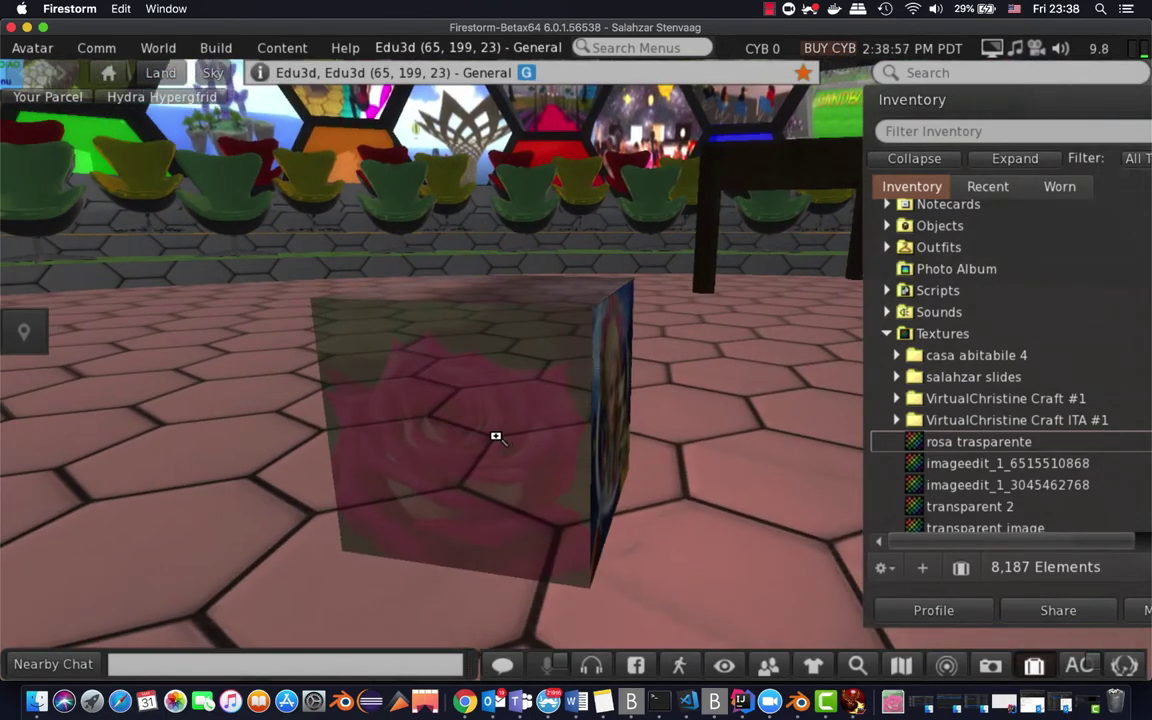
pyautogui.press('Up')
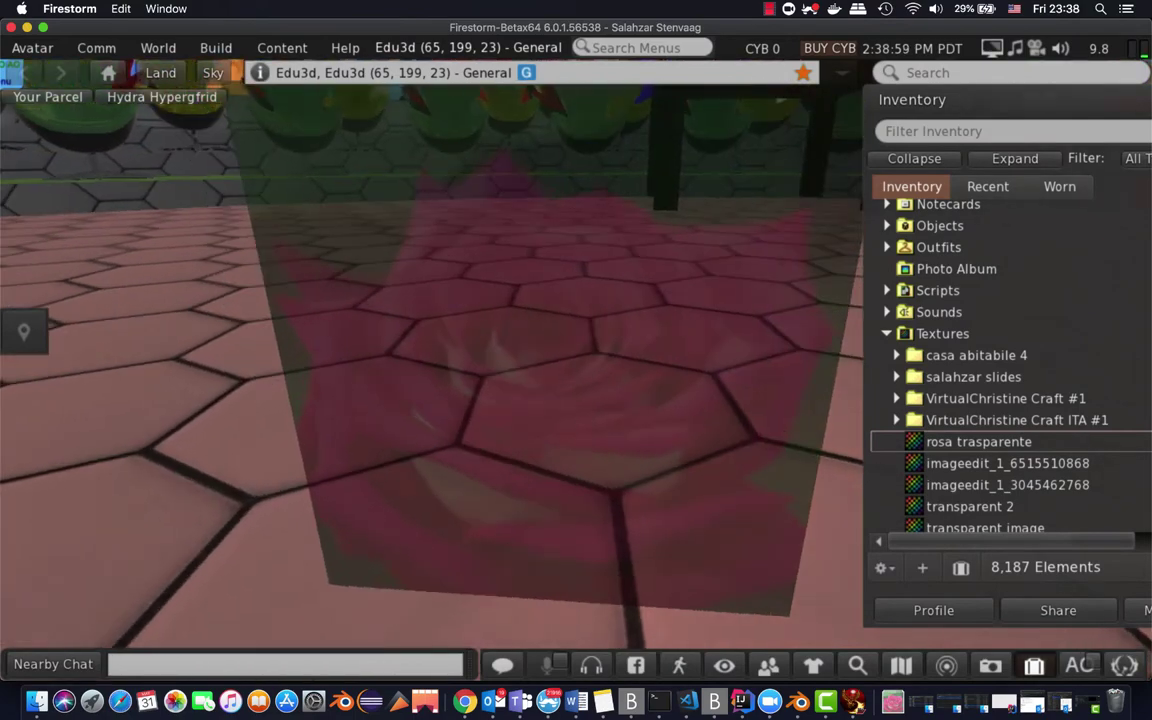
pyautogui.press('Down')
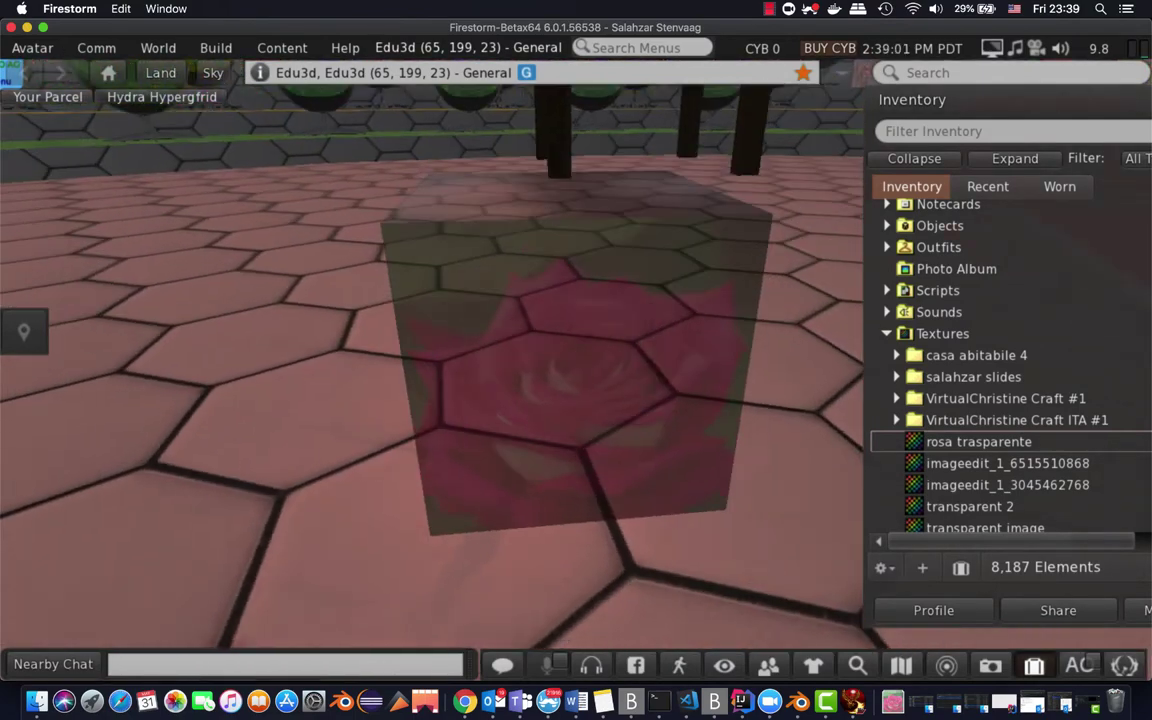
pyautogui.press('pageup')
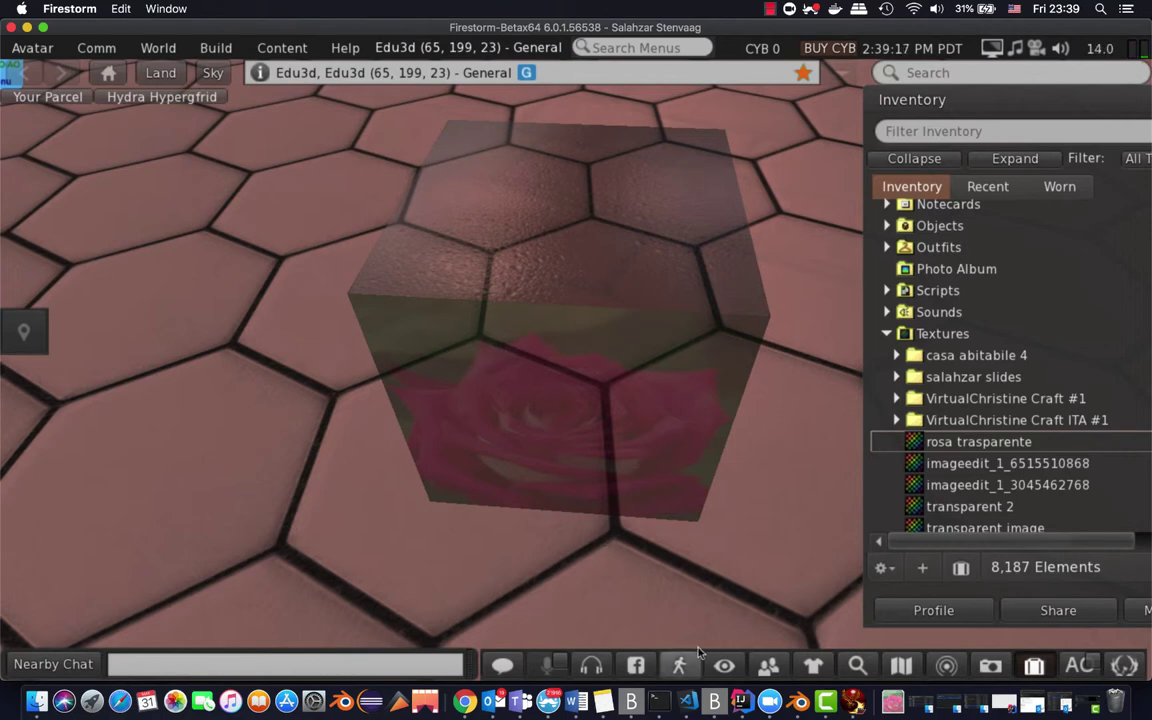
# - Switch to LunaPic in Chrome and restore the original opaque rose image from the undo history
pyautogui.click(463, 703)
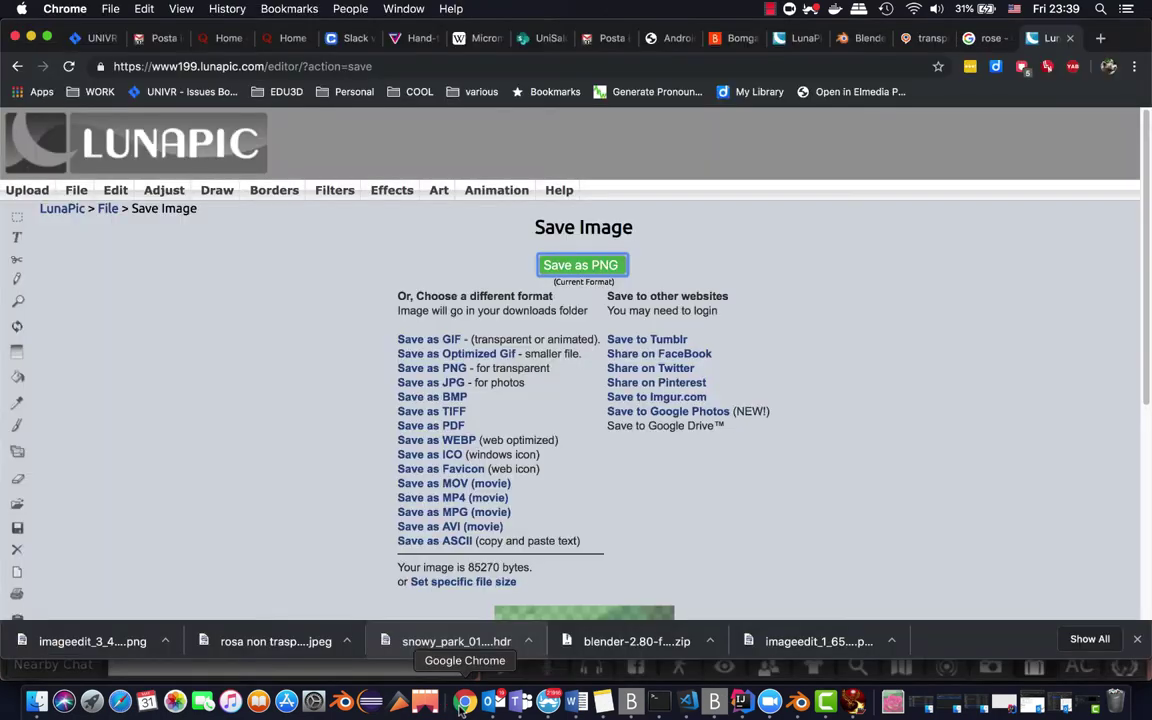
pyautogui.moveTo(165, 188)
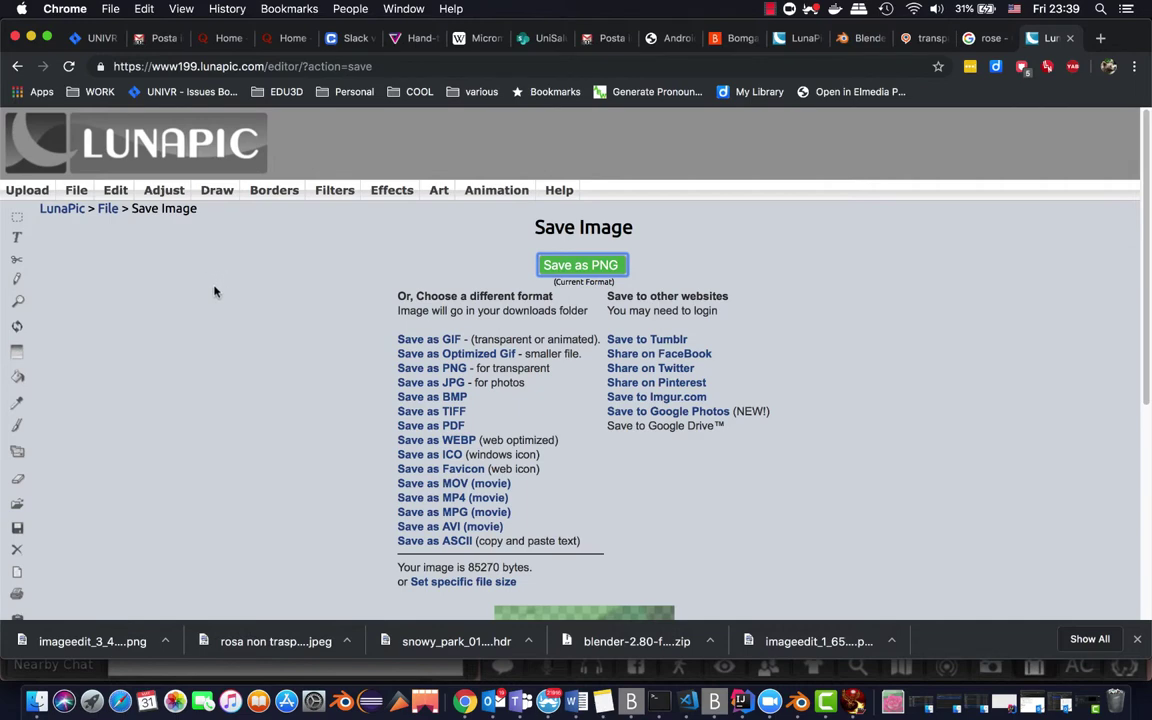
pyautogui.scroll(-5, 213, 304)
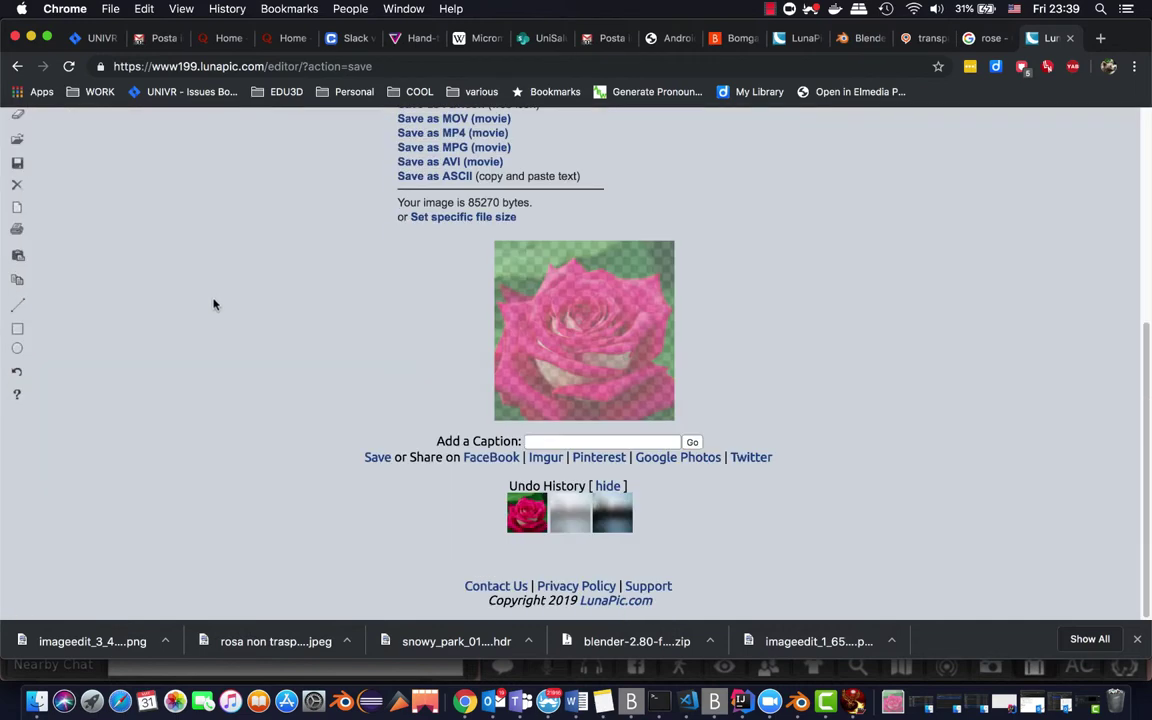
pyautogui.click(527, 516)
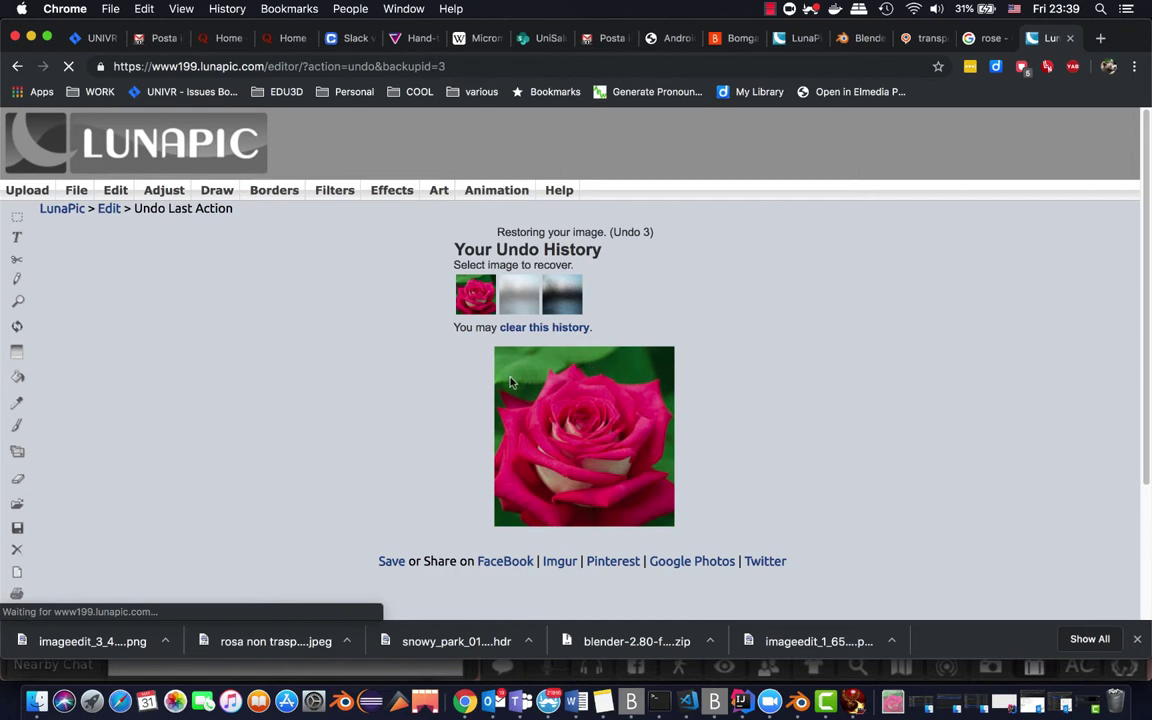
# - Try to make the light green leaf area in the rose image's upper-left corner transparent with Transparent Background
pyautogui.moveTo(277, 197)
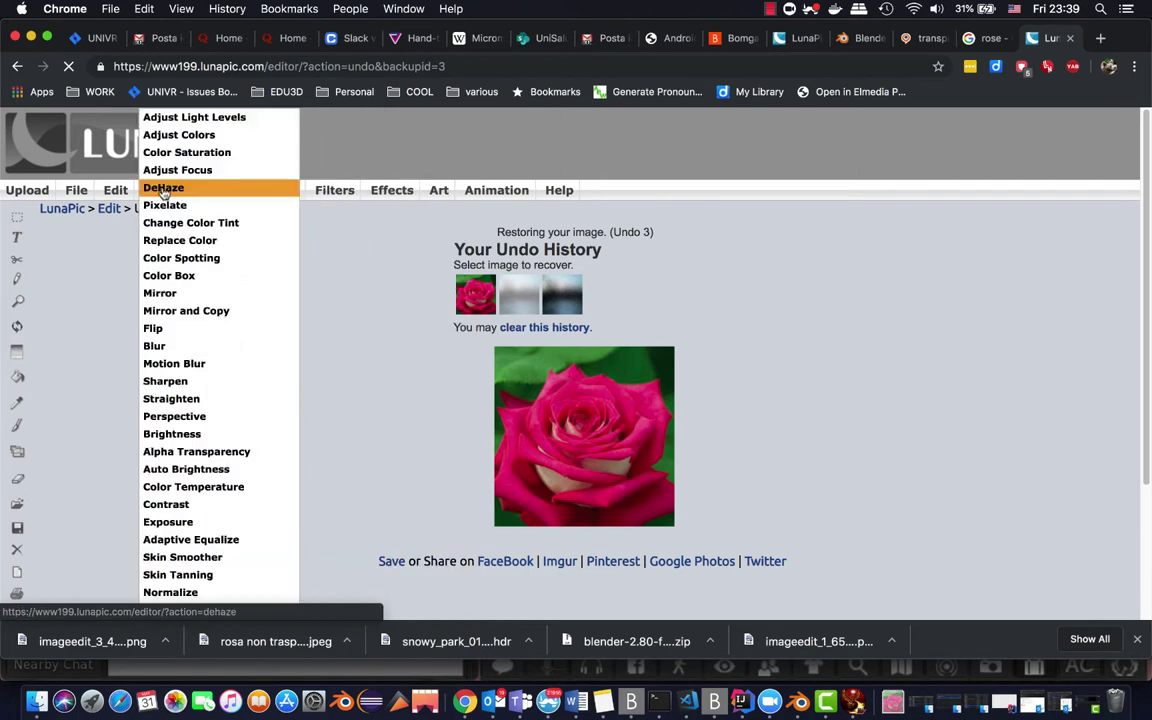
pyautogui.moveTo(121, 196)
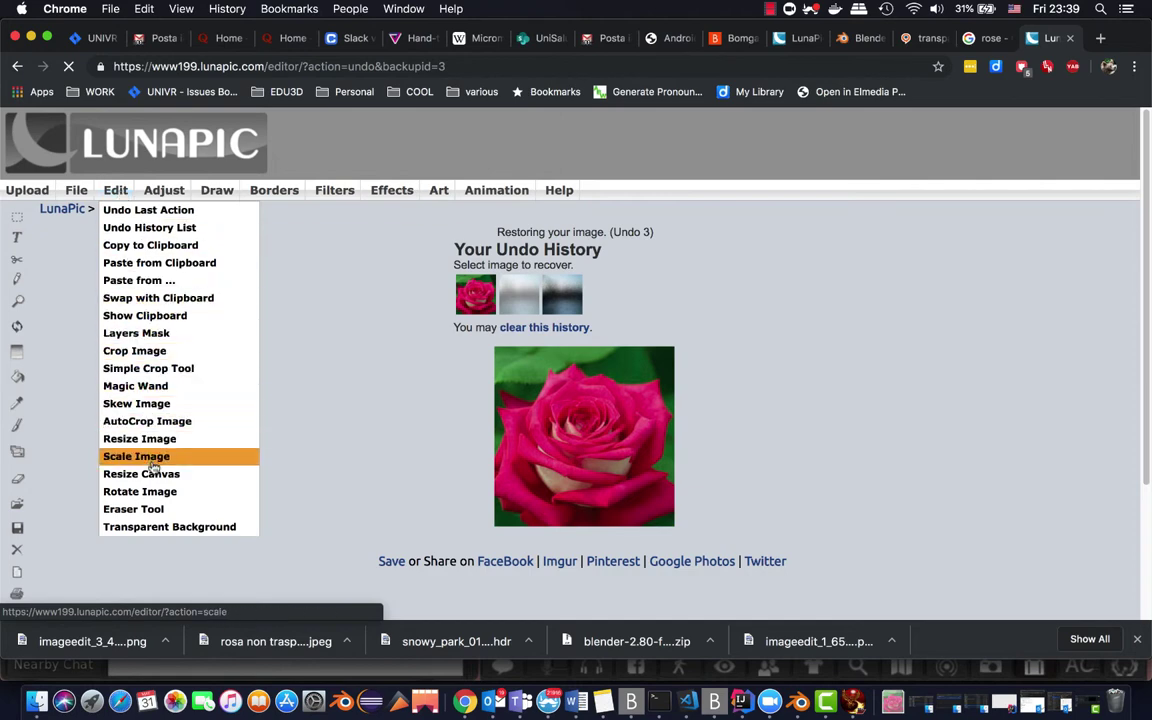
pyautogui.click(152, 529)
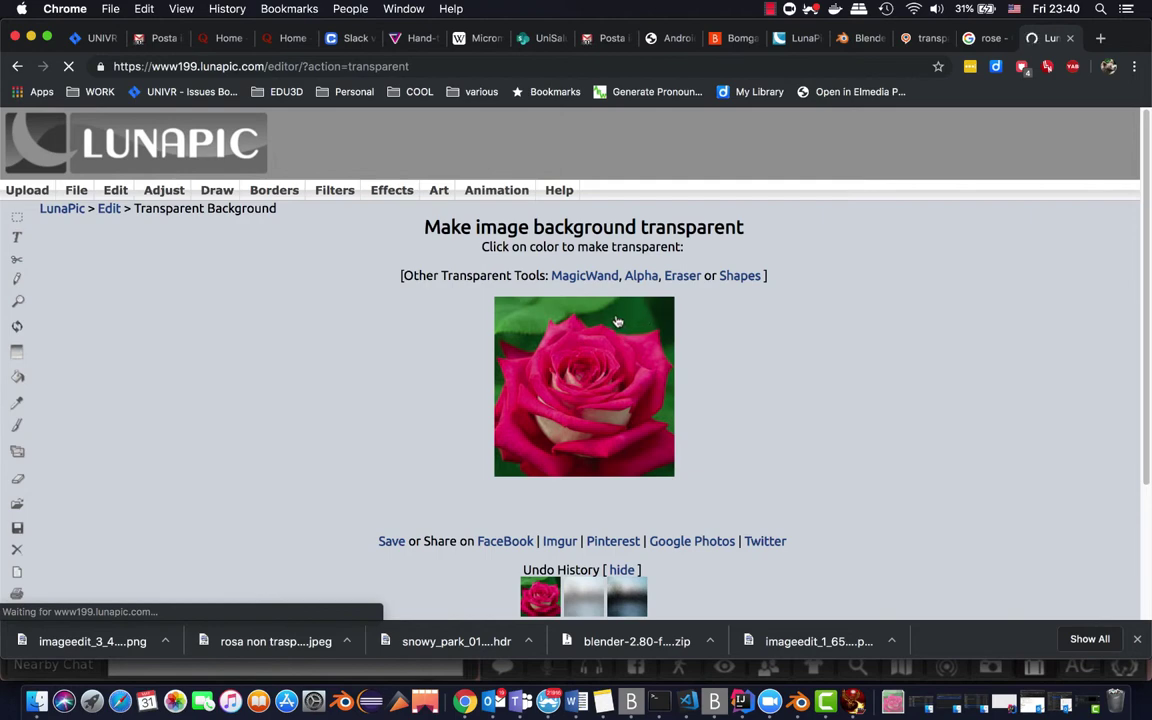
pyautogui.click(532, 328)
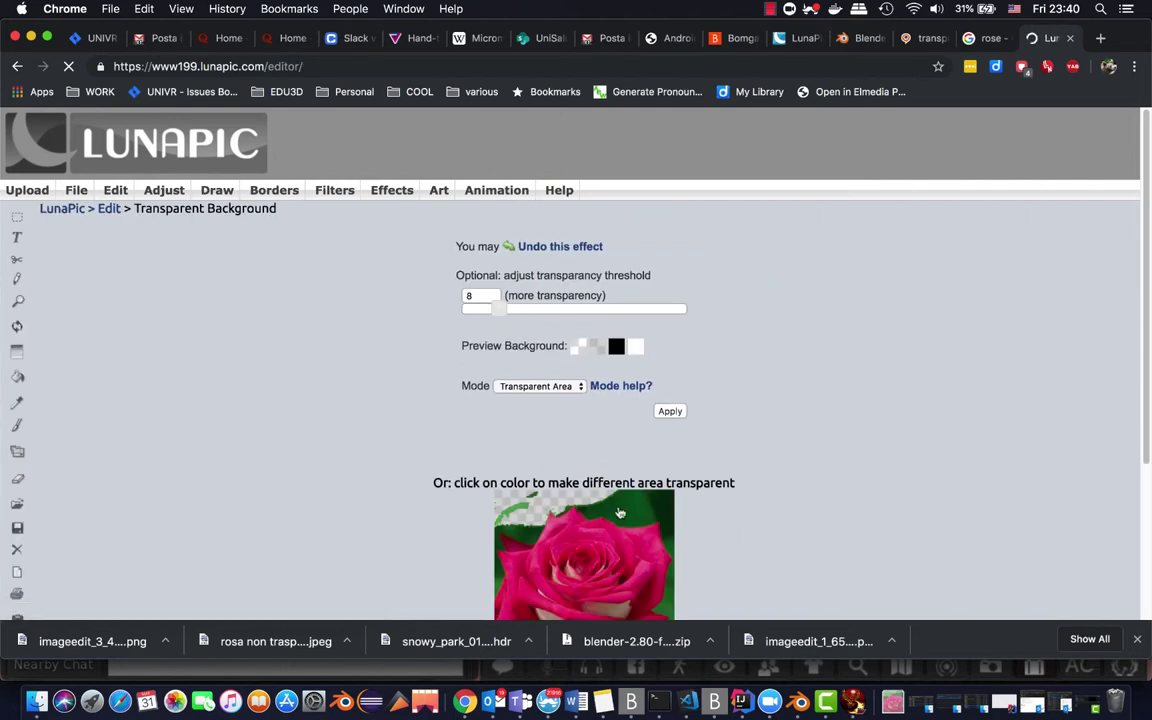
pyautogui.scroll(-3, 621, 512)
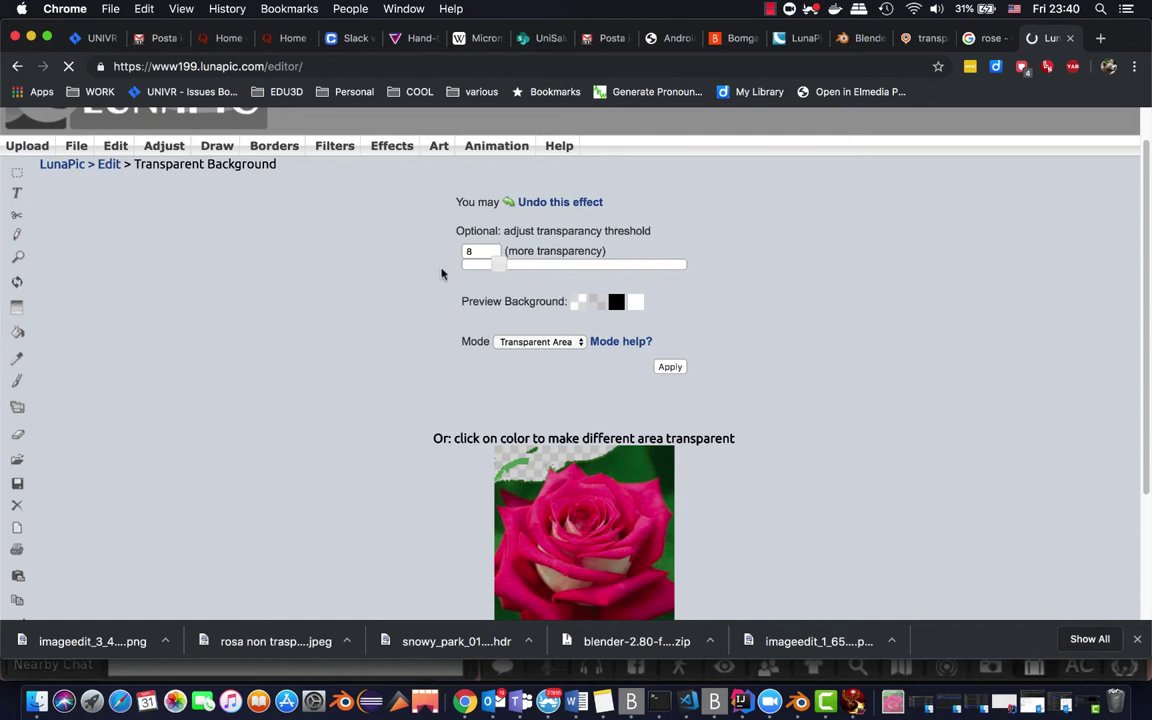
# - Try transparency thresholds of 19, 27, 36 and 33 on the rose's green background, and undo the transparency effect
pyautogui.moveTo(498, 268); pyautogui.dragTo(548, 268)
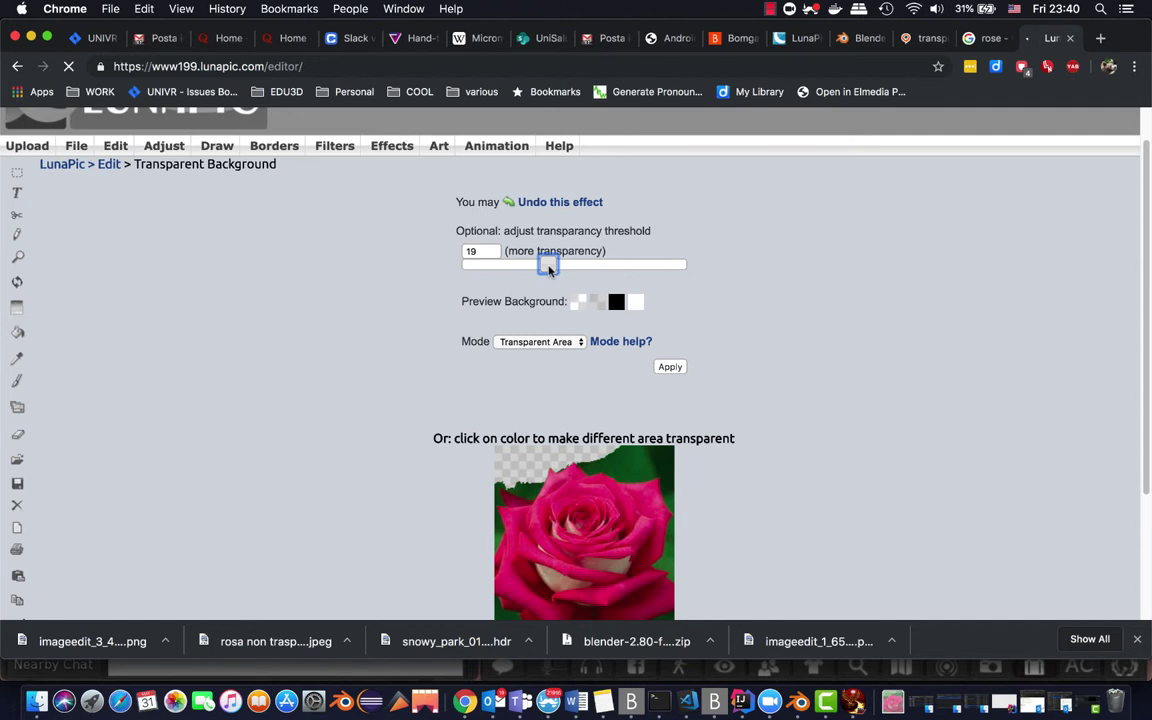
pyautogui.moveTo(548, 268); pyautogui.dragTo(587, 272)
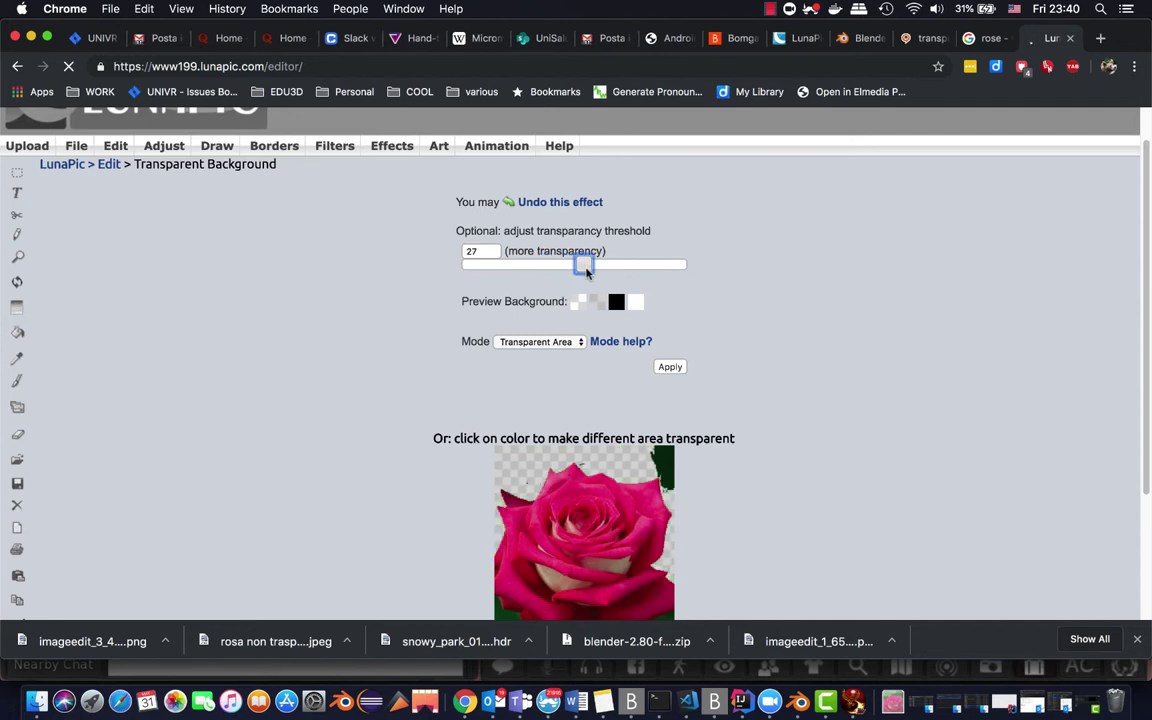
pyautogui.moveTo(587, 272); pyautogui.dragTo(627, 271)
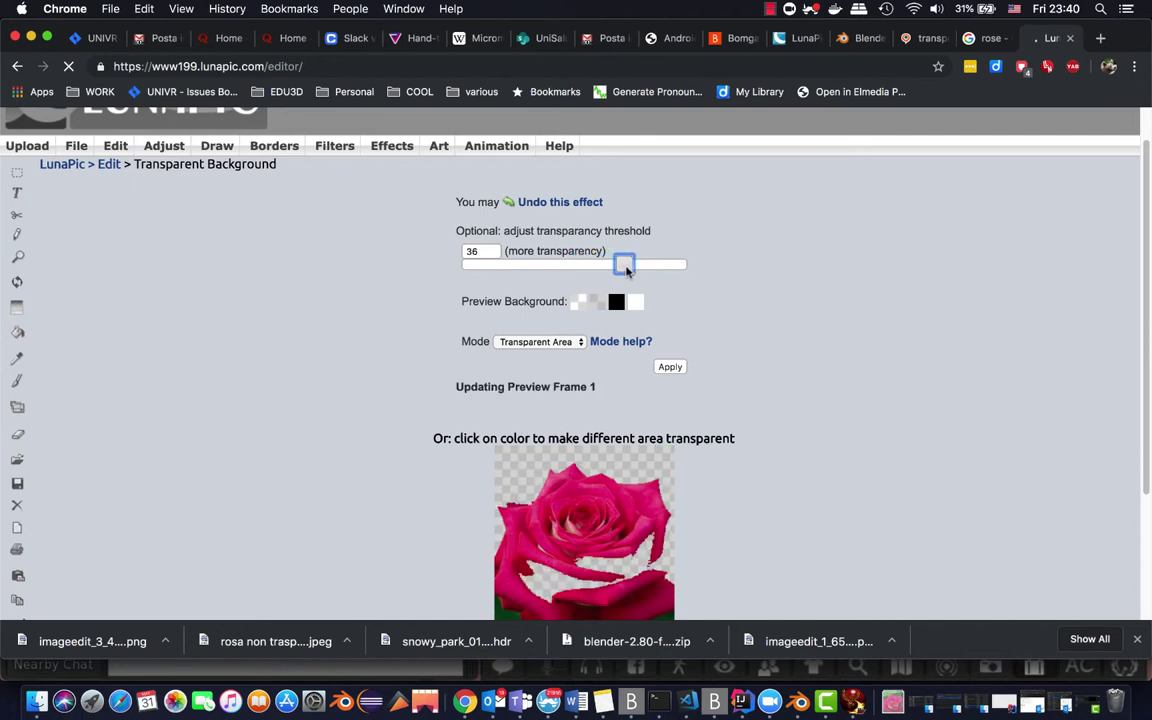
pyautogui.moveTo(626, 268); pyautogui.dragTo(610, 265)
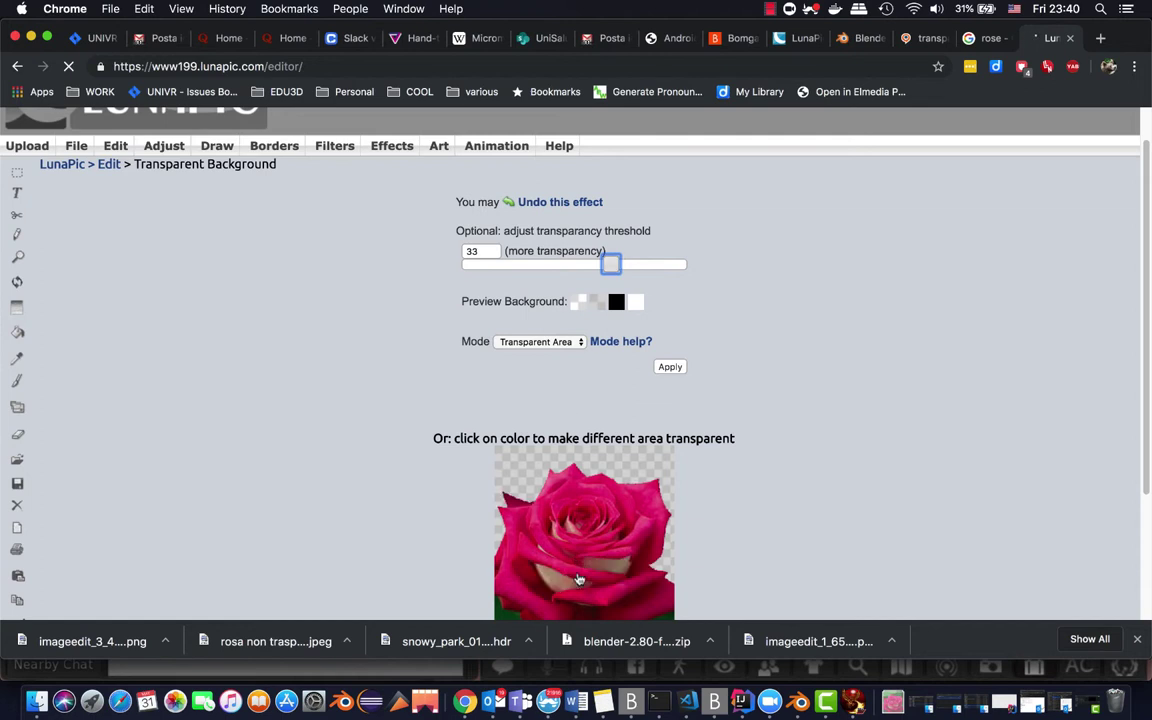
pyautogui.scroll(-1, 576, 576)
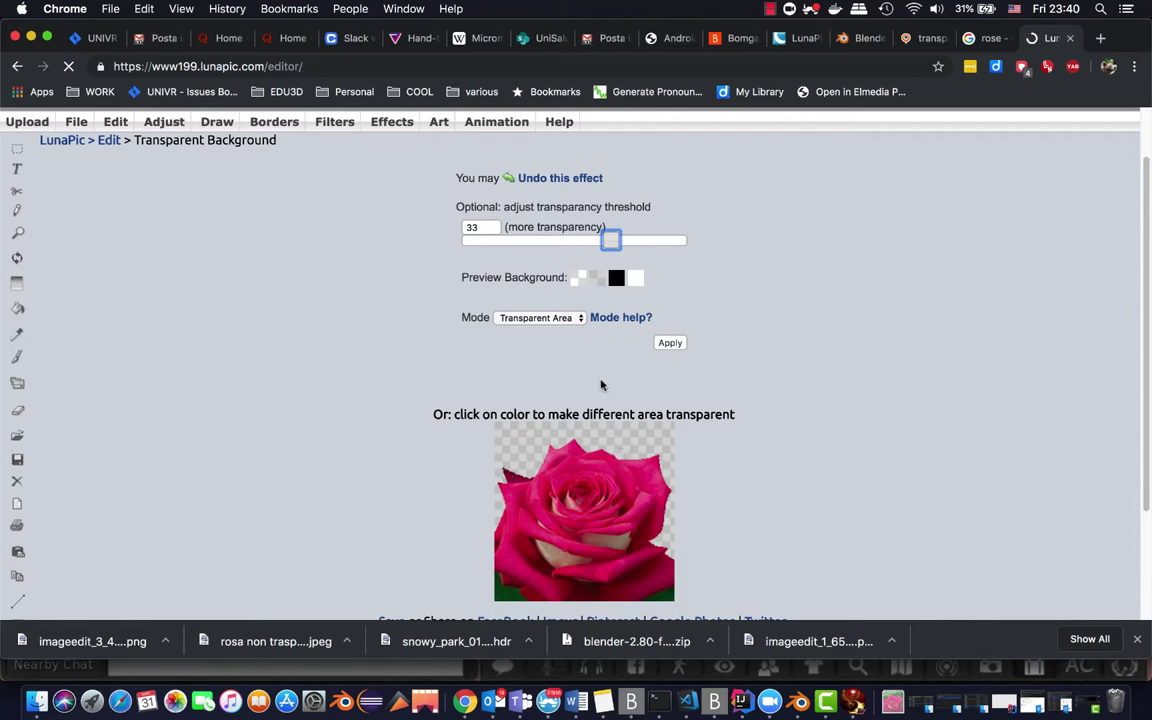
pyautogui.click(548, 177)
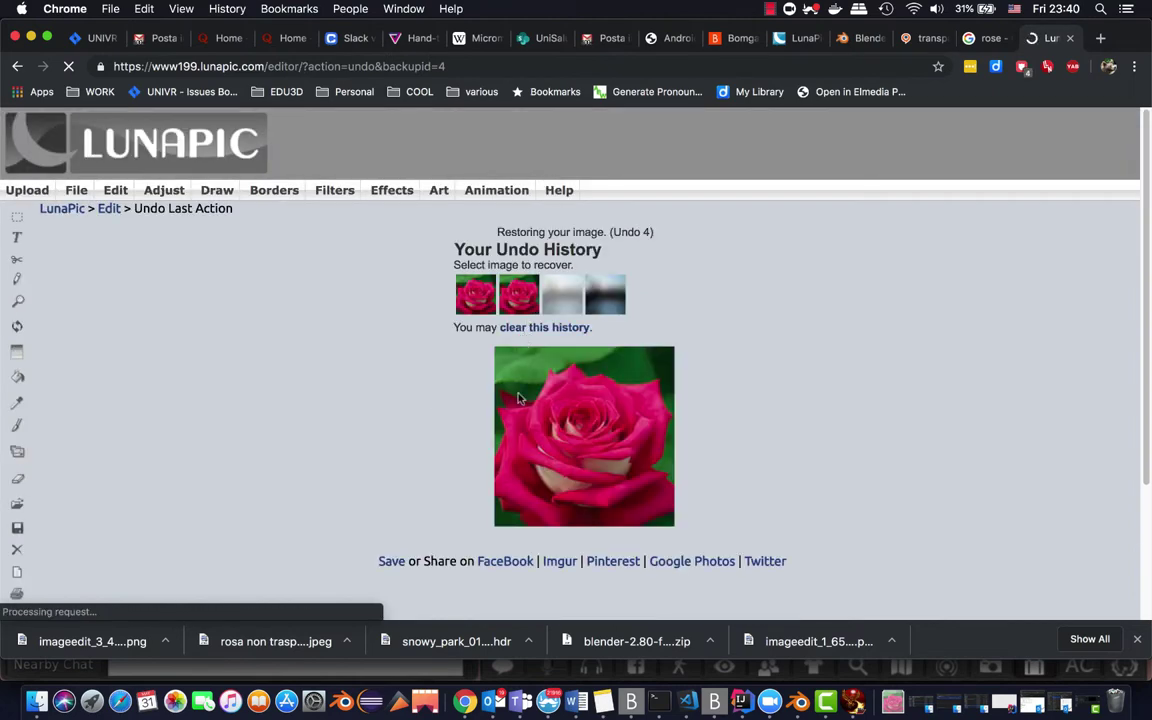
# - Try to select the green background around the rose with the Magic Wand at a 15% threshold, and return to Transparent Background
pyautogui.moveTo(160, 189)
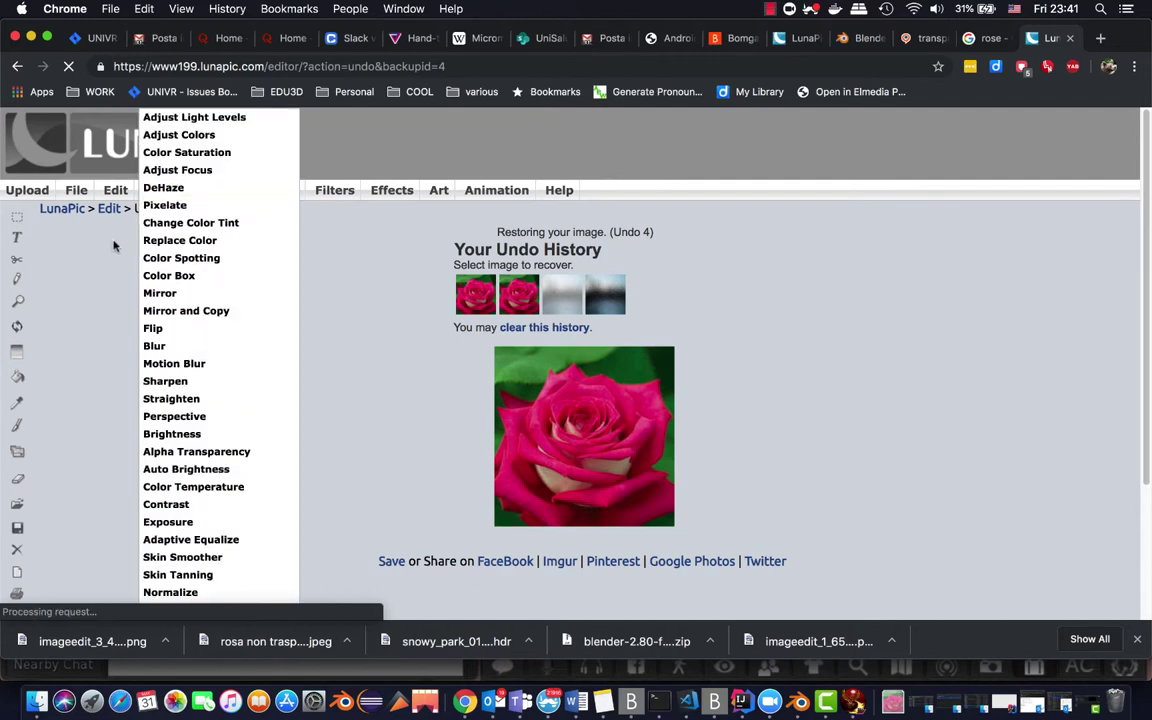
pyautogui.moveTo(121, 193)
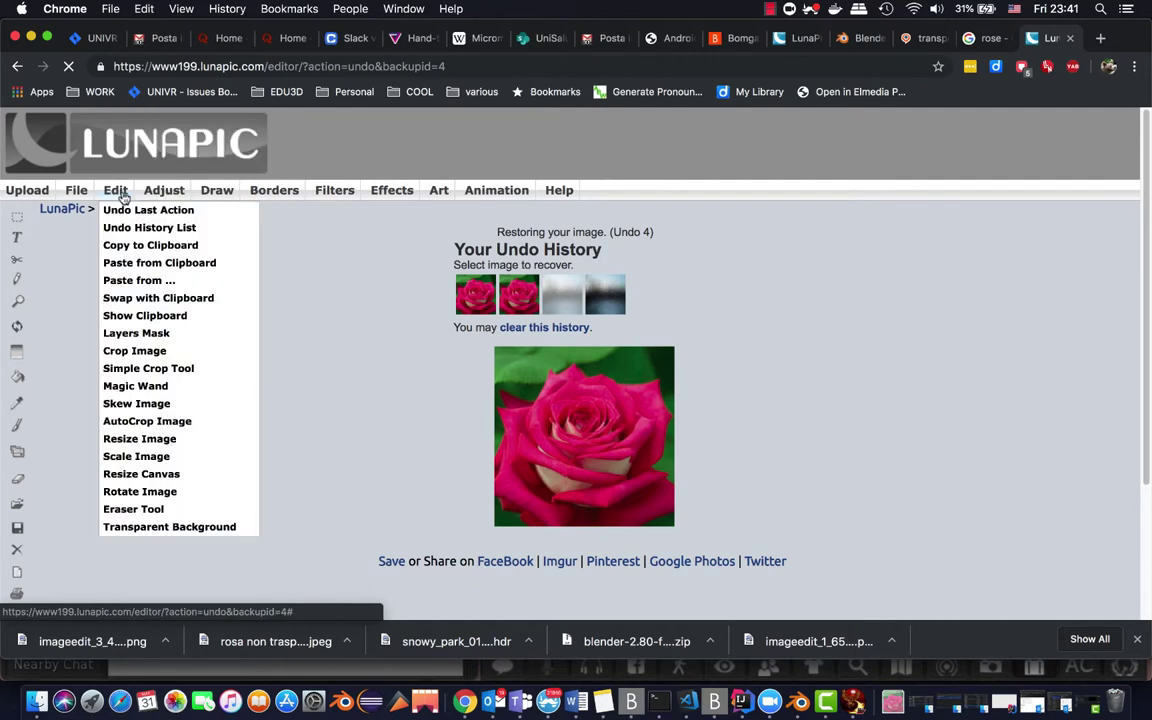
pyautogui.click(200, 527)
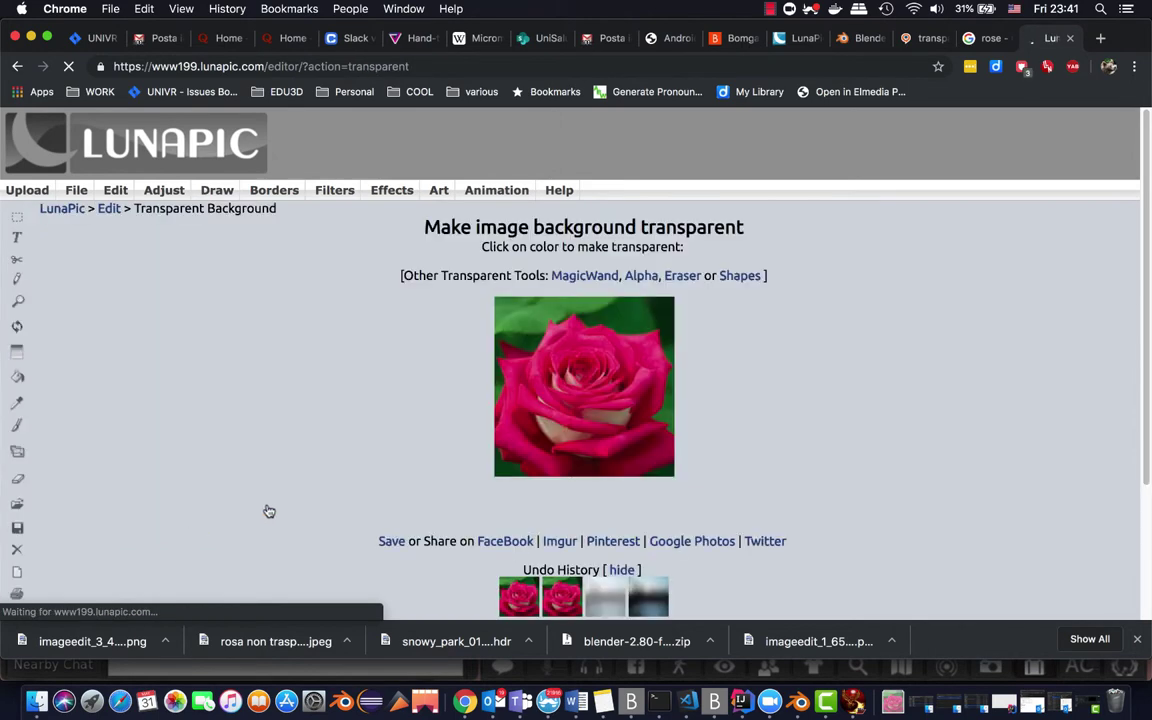
pyautogui.click(583, 276)
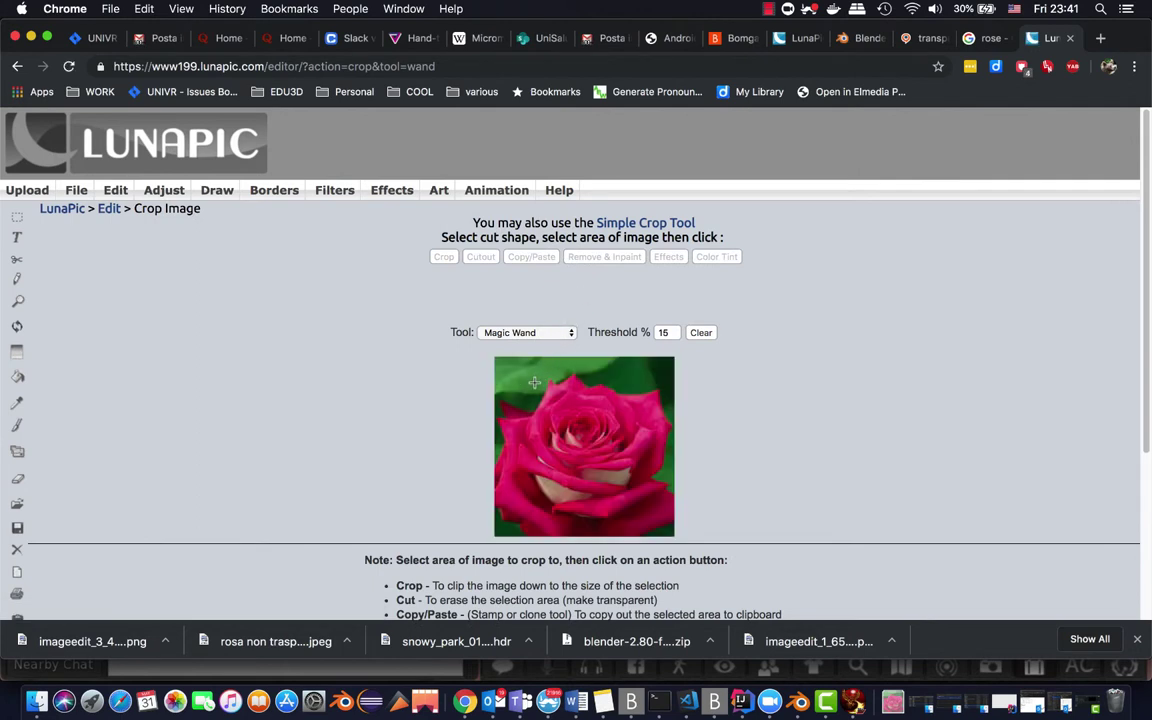
pyautogui.click(531, 381)
pyautogui.click(620, 377)
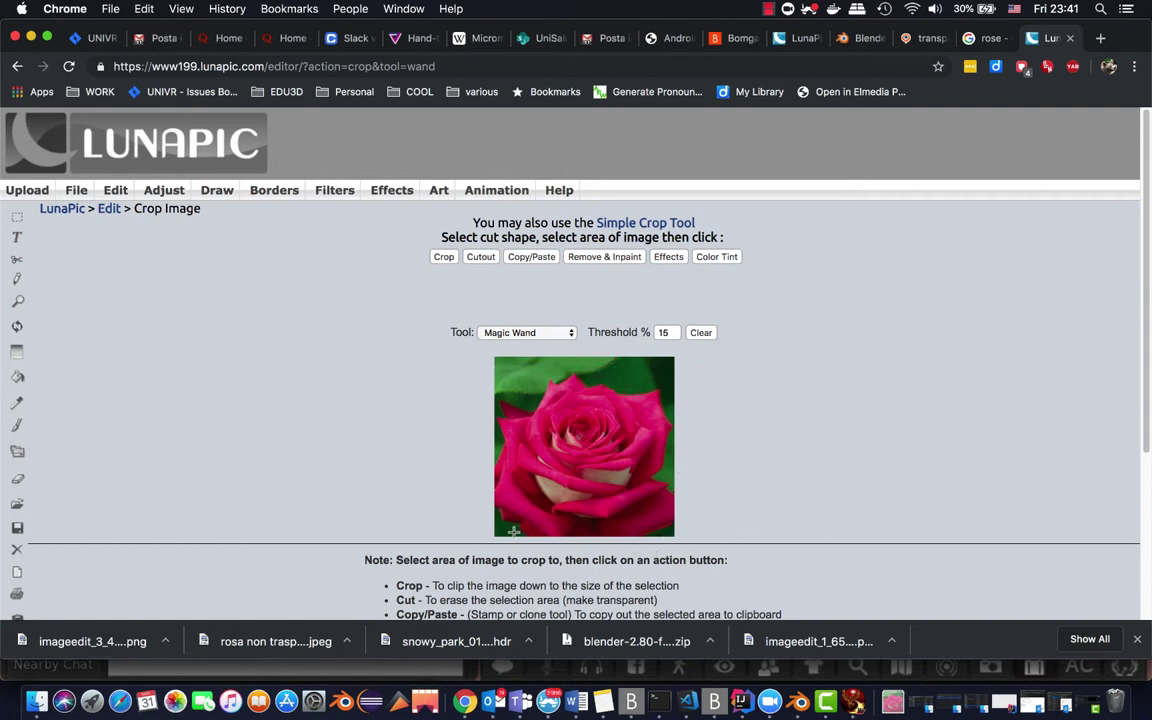
pyautogui.rightClick(521, 382)
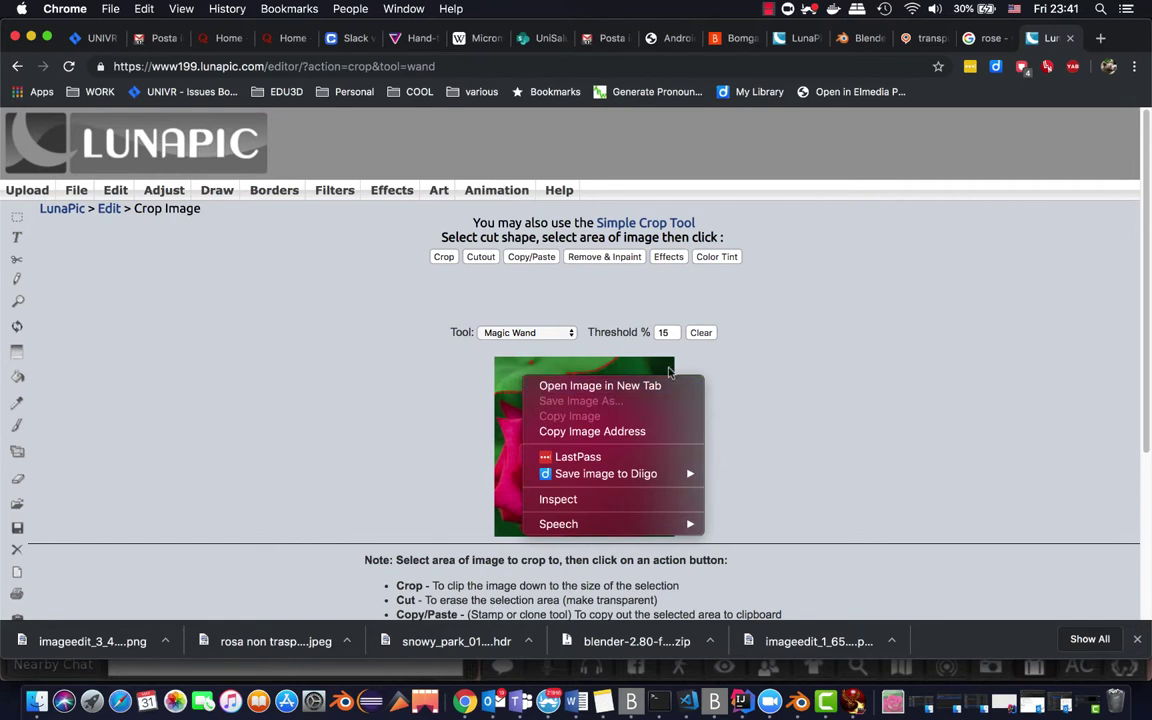
pyautogui.click(545, 372)
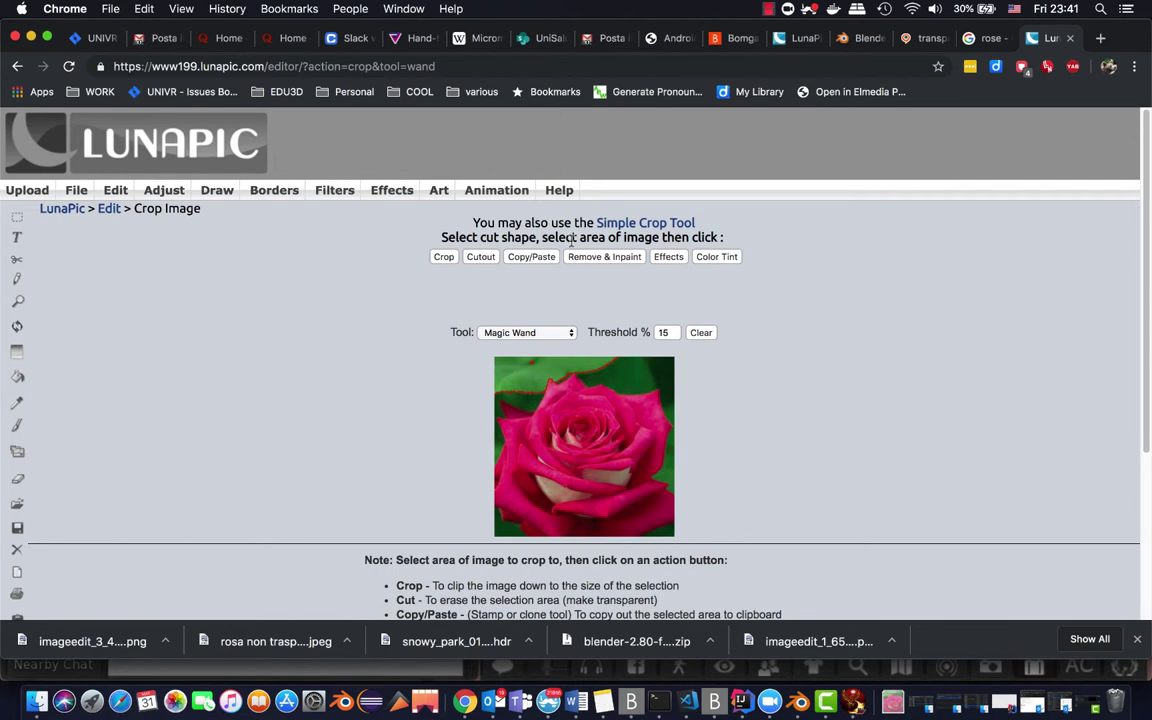
pyautogui.click(20, 66)
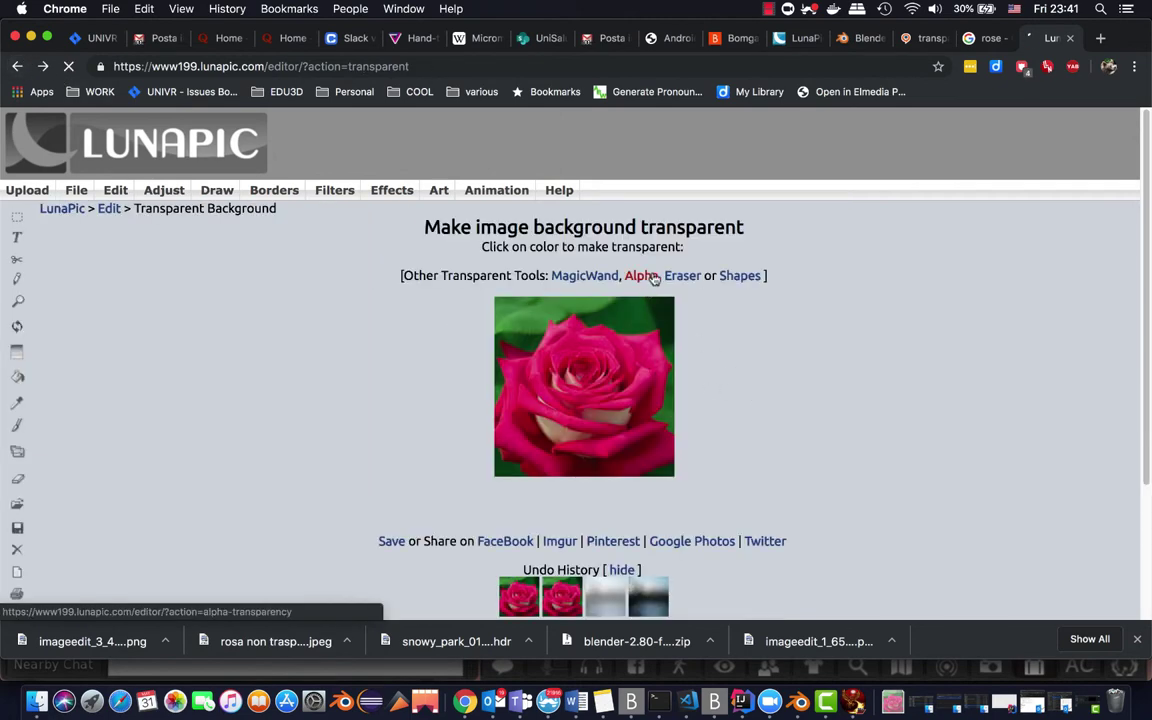
# - Erase the green background above and along the right side of the rose with the Eraser Tool's large round brush
pyautogui.click(683, 277)
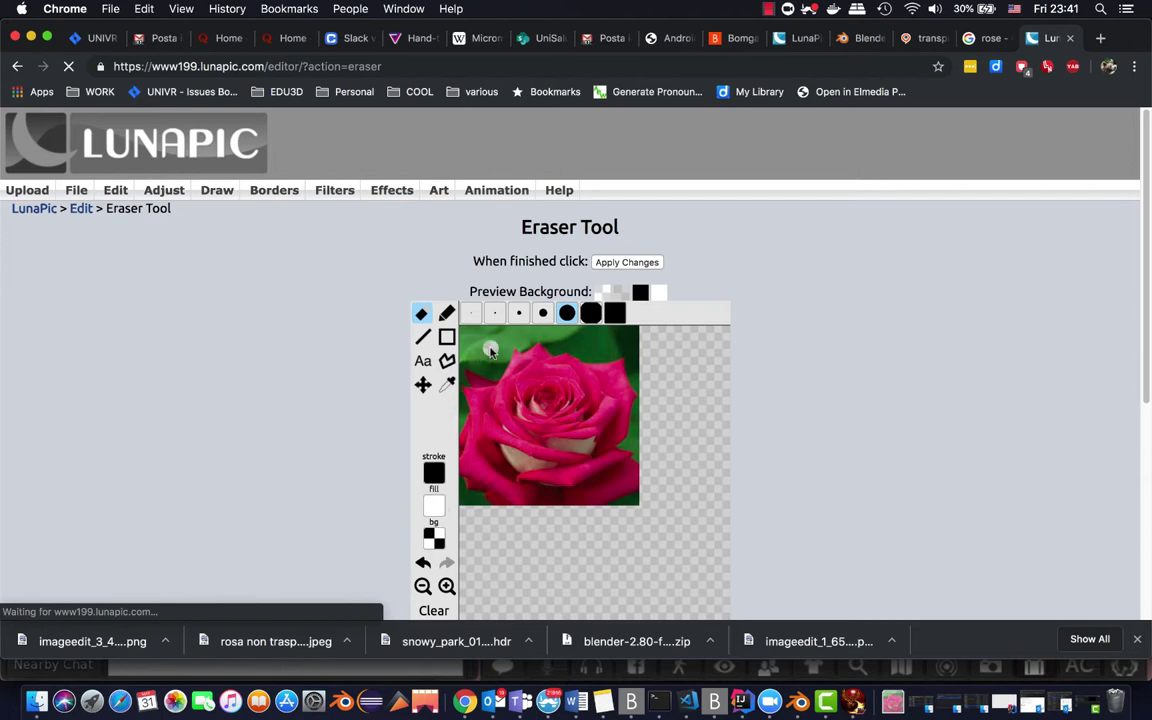
pyautogui.moveTo(493, 352)
pyautogui.mouseDown()
pyautogui.moveTo(478, 345)
pyautogui.moveTo(502, 350)
pyautogui.moveTo(494, 358)
pyautogui.moveTo(618, 348)
pyautogui.moveTo(641, 387)
pyautogui.moveTo(641, 353)
pyautogui.moveTo(585, 340)
pyautogui.moveTo(487, 334)
pyautogui.moveTo(464, 350)
pyautogui.moveTo(466, 365)
pyautogui.moveTo(518, 341)
pyautogui.mouseUp()
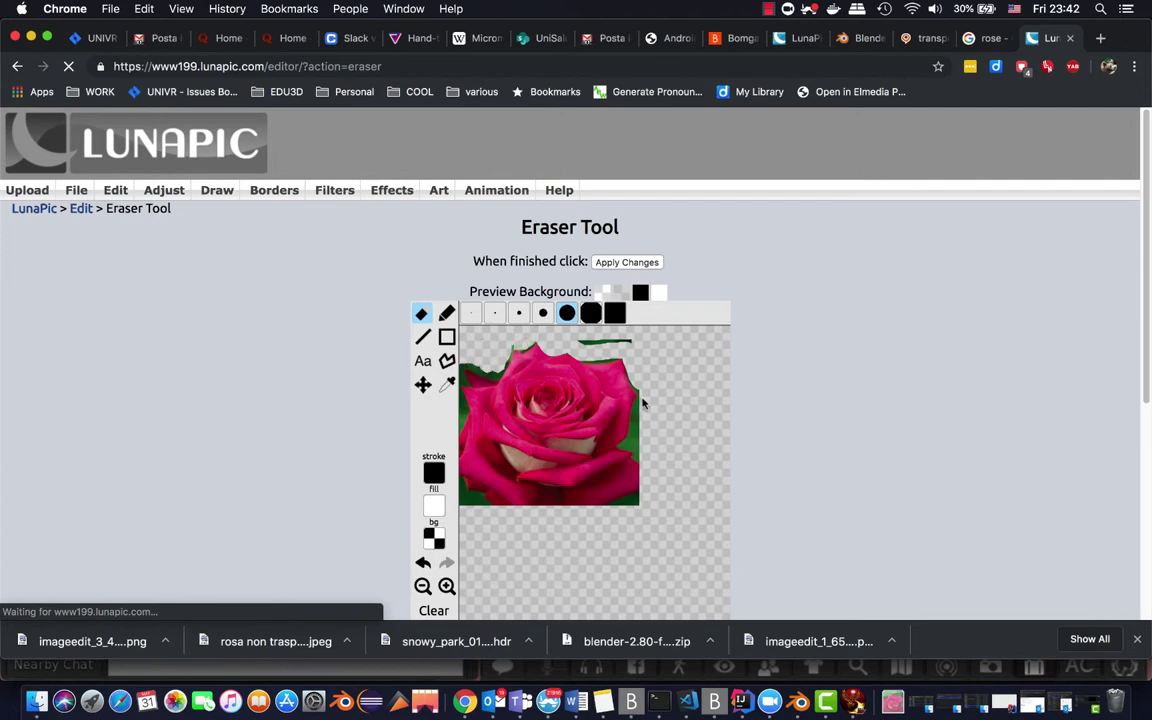
pyautogui.moveTo(643, 403); pyautogui.dragTo(632, 445)
# - Erase the green in the rose's lower corners and the leftover strip above it with a smaller round eraser
pyautogui.click(542, 313)
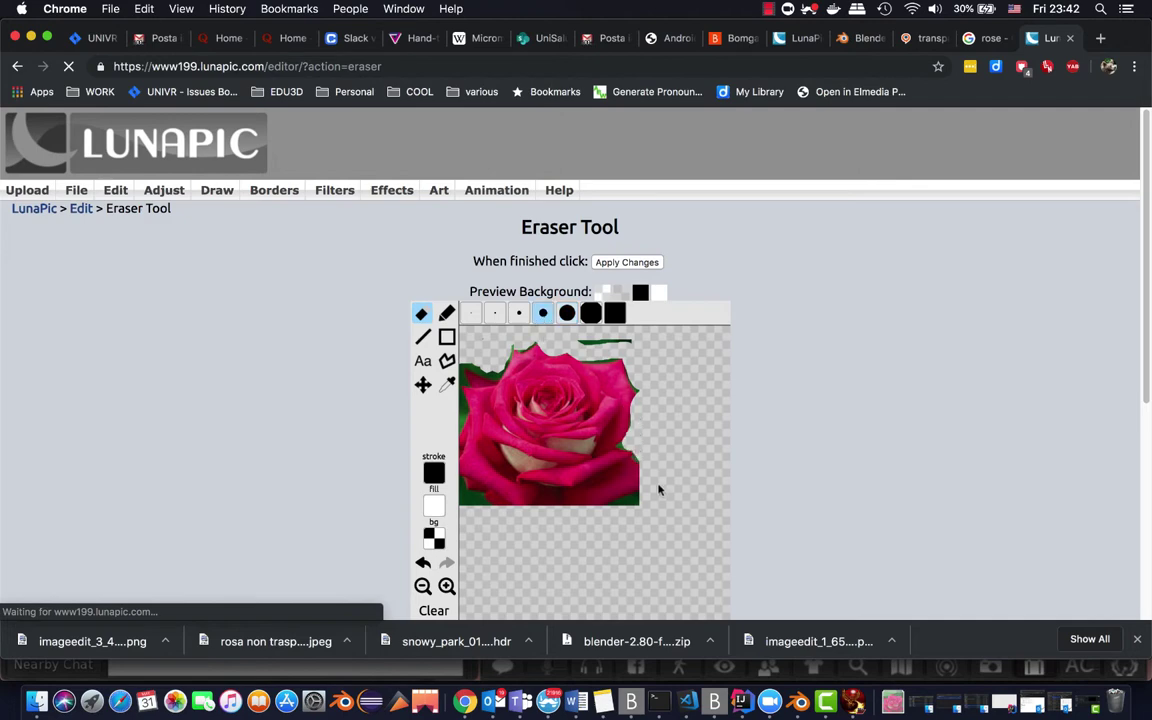
pyautogui.moveTo(640, 498); pyautogui.dragTo(614, 514)
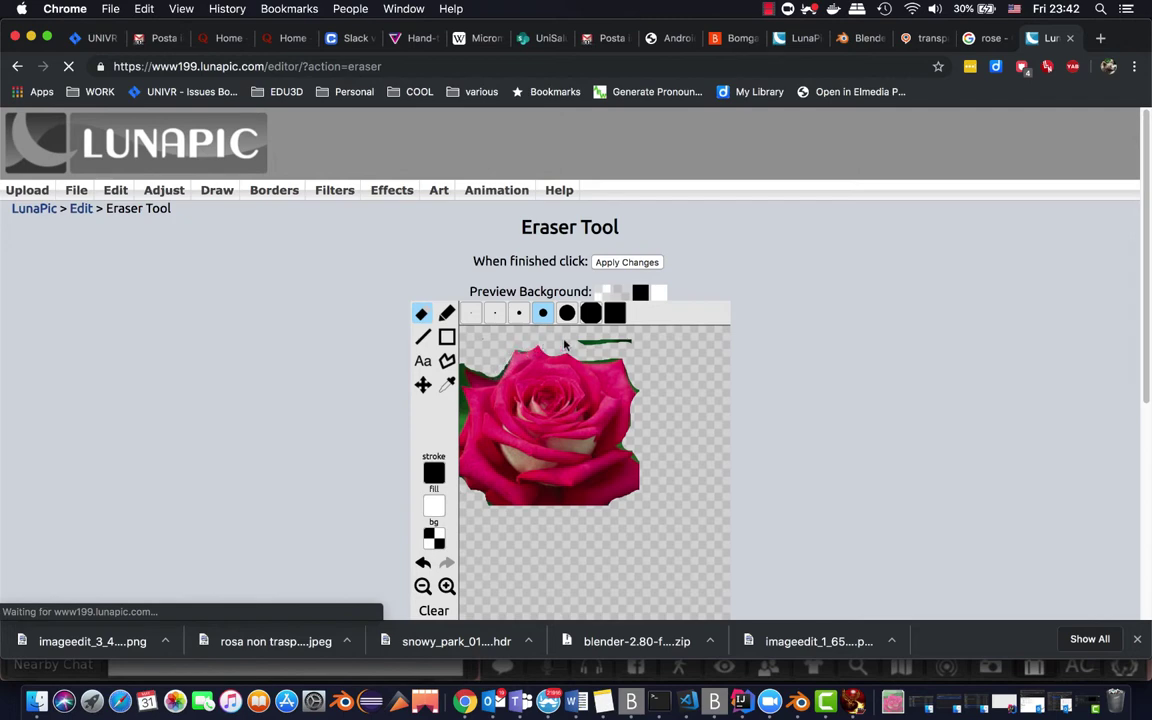
pyautogui.moveTo(575, 342); pyautogui.dragTo(594, 348)
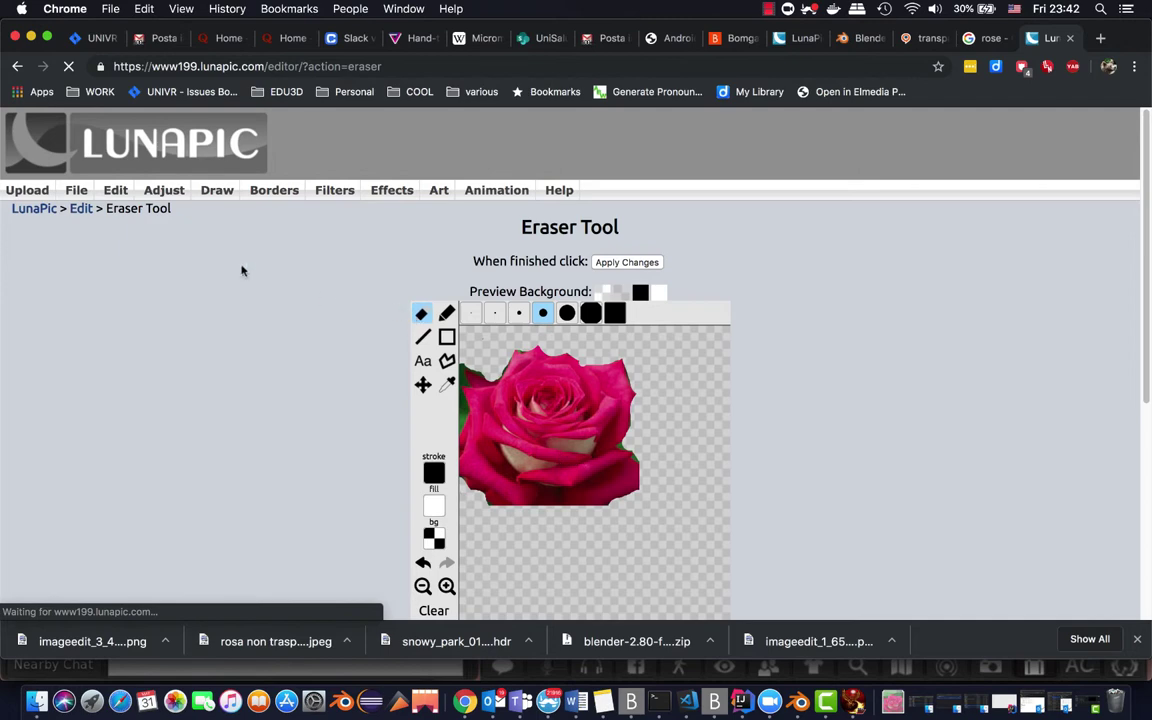
# - Save the rose image as a JPG file
pyautogui.moveTo(70, 190)
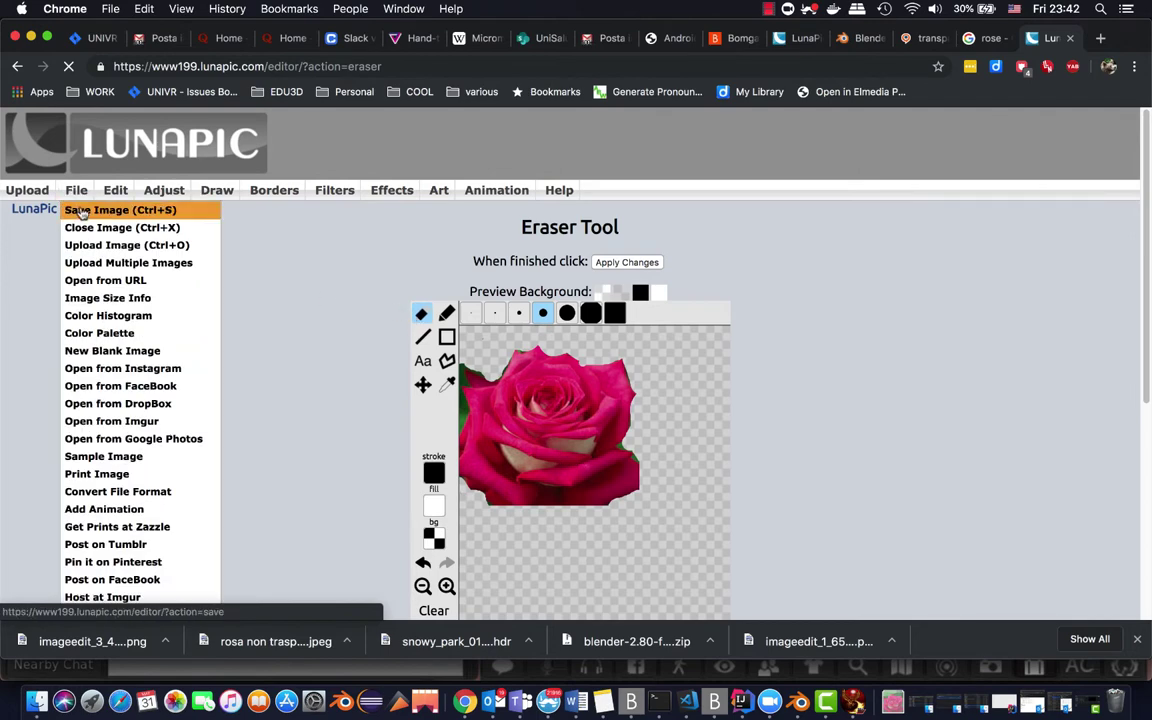
pyautogui.click(82, 211)
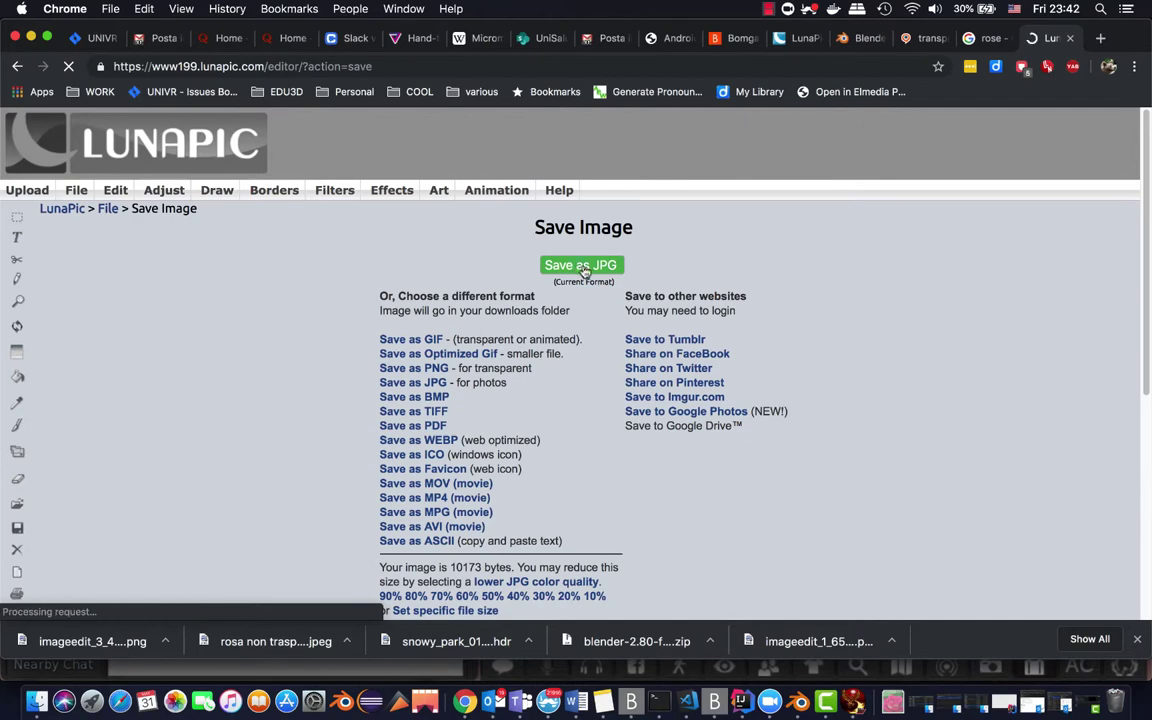
pyautogui.click(583, 266)
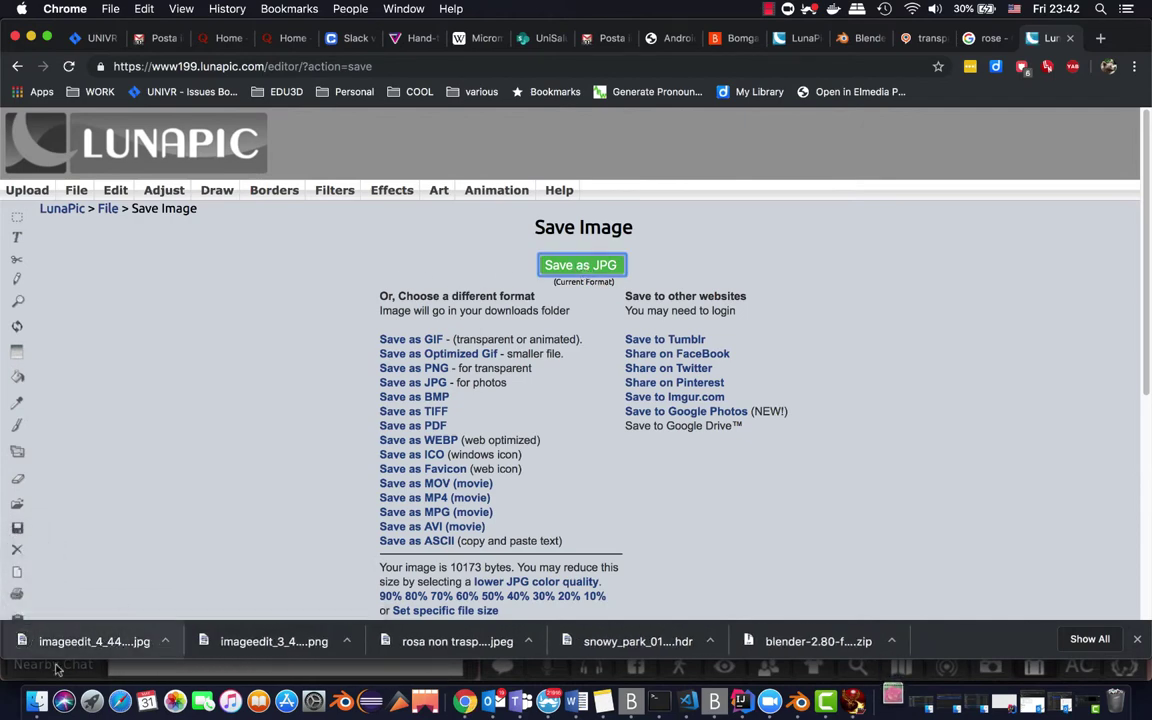
# - Switch to Firestorm and try to upload imageedit_4_4472625367.jpg as a texture, cancelling from its preview
pyautogui.click(855, 703)
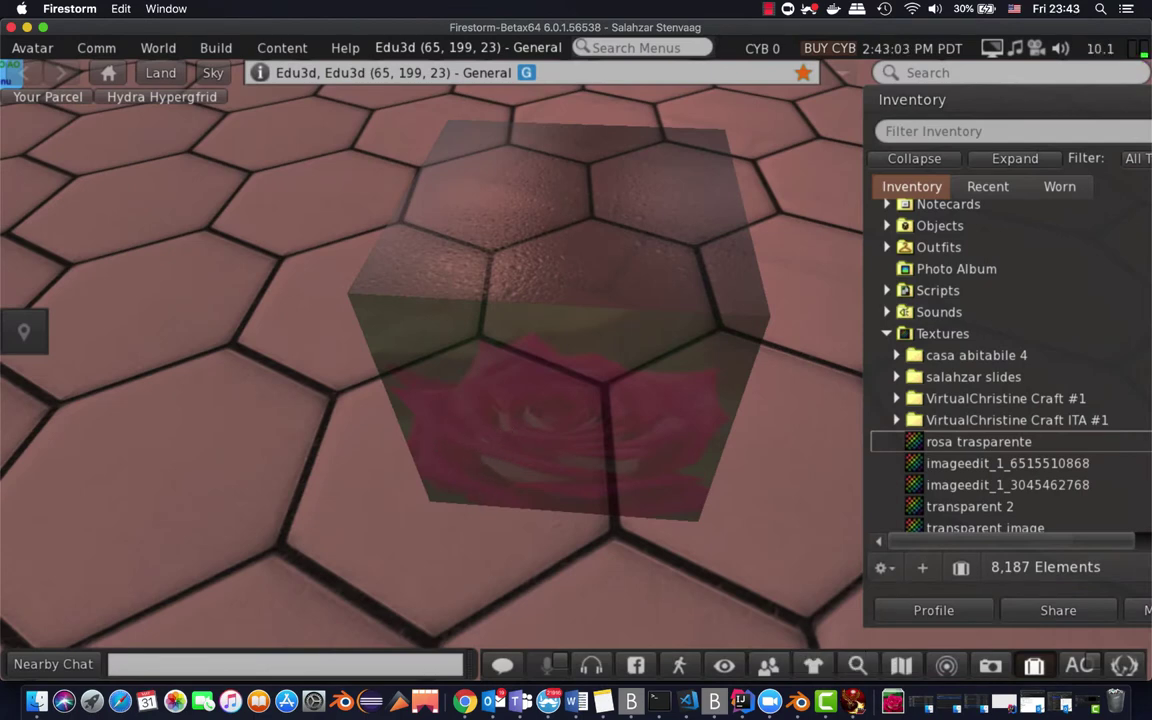
pyautogui.press('Left')
pyautogui.press('Right')
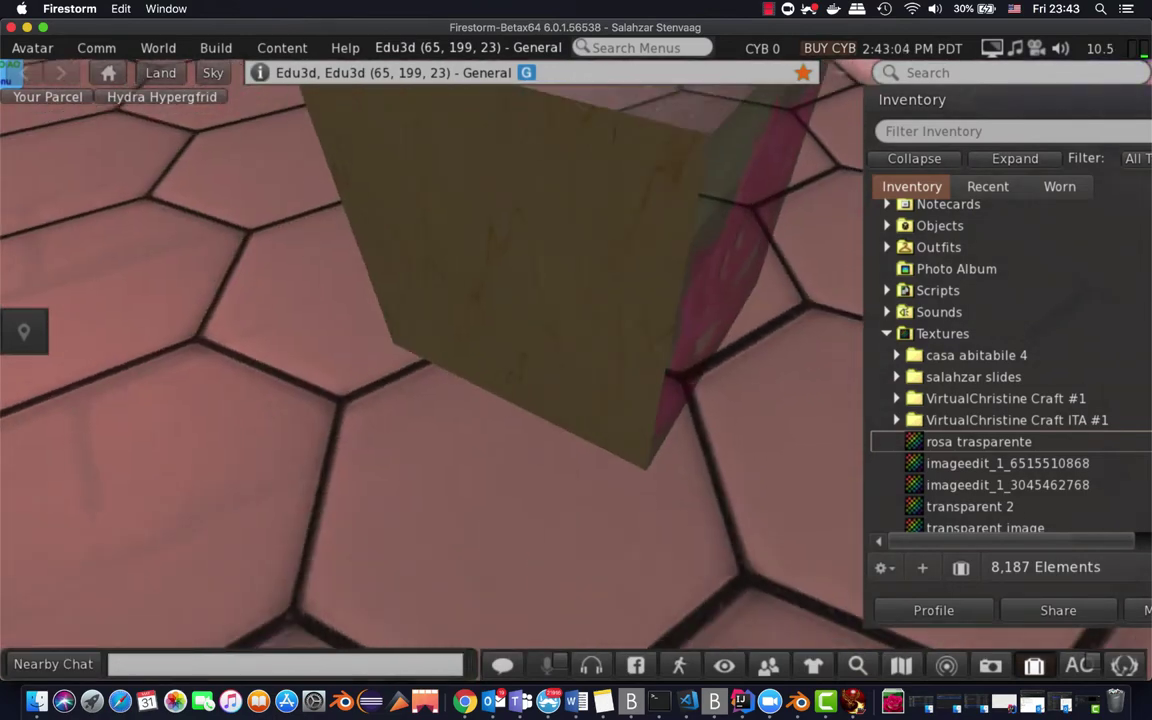
pyautogui.click(203, 55)
pyautogui.moveTo(285, 354)
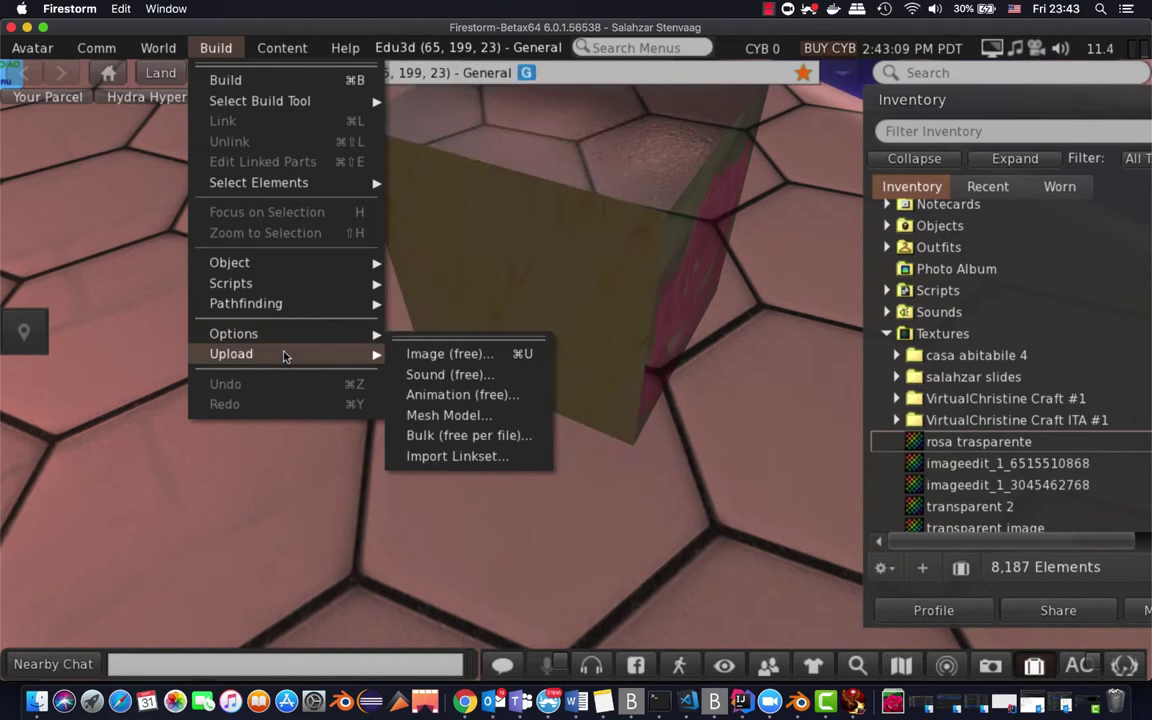
pyautogui.click(443, 355)
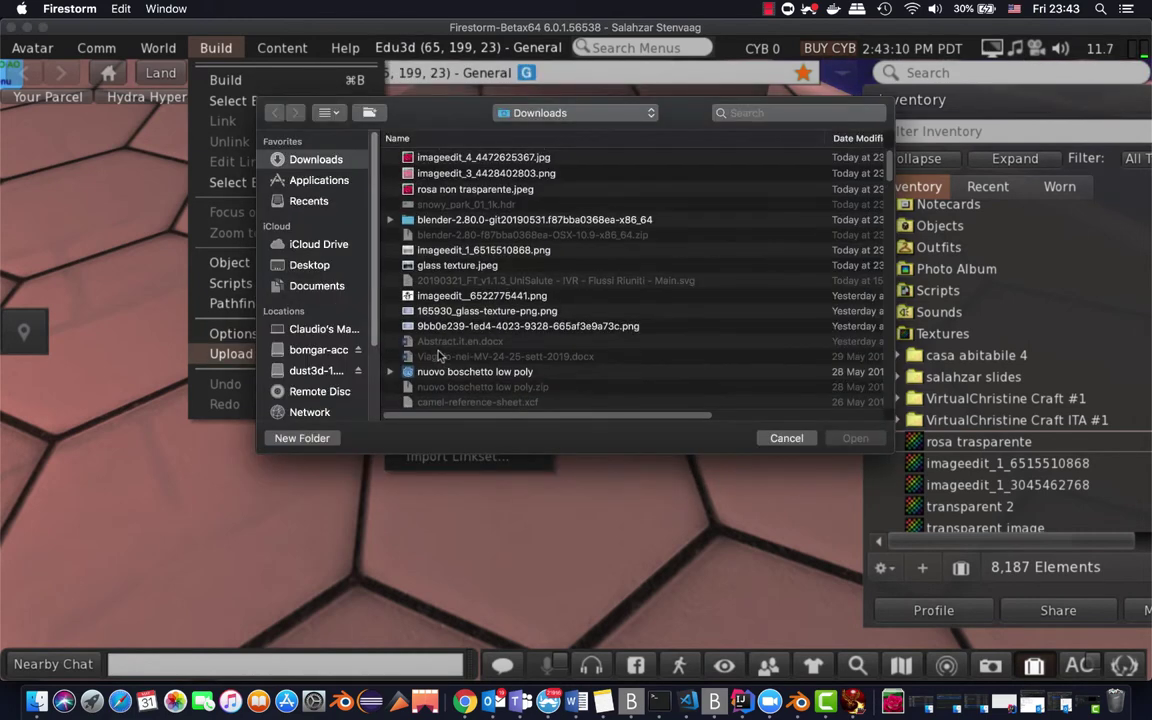
pyautogui.click(470, 158)
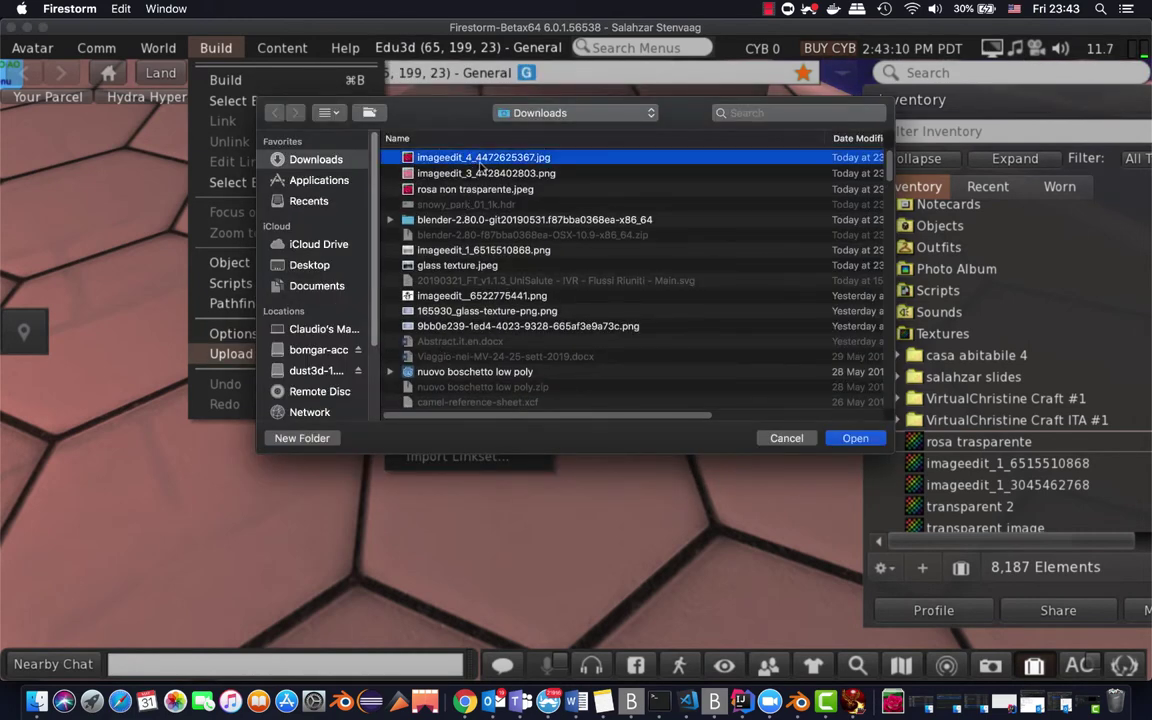
pyautogui.click(855, 438)
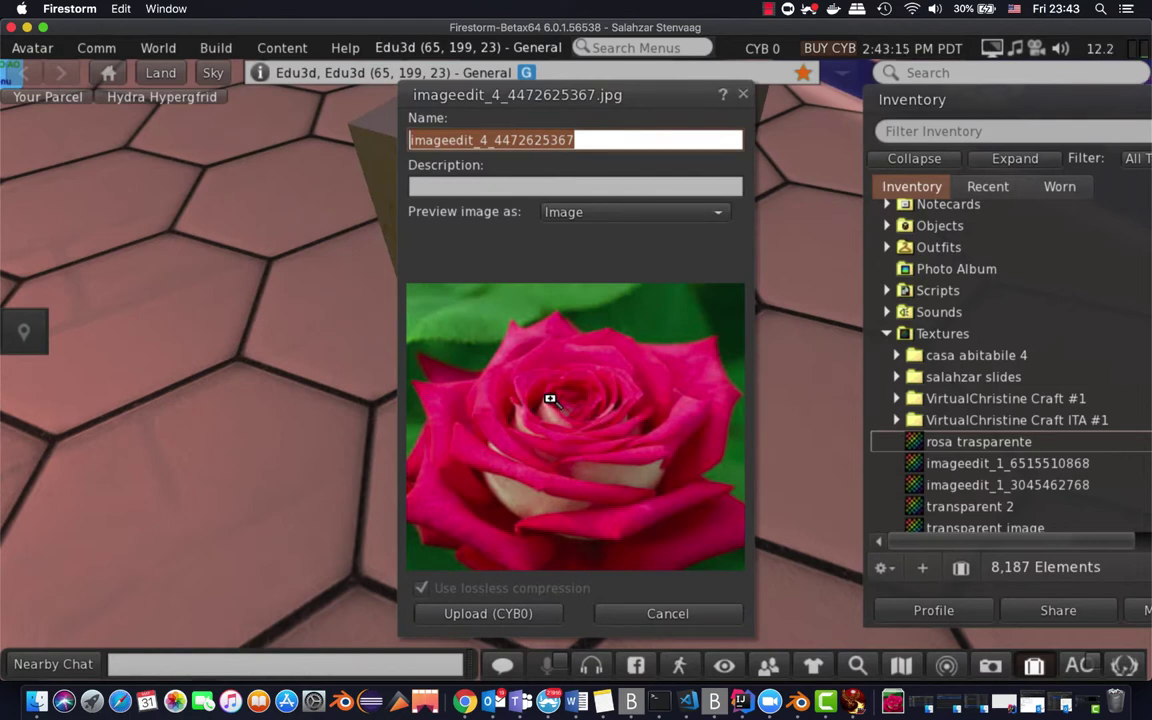
pyautogui.click(743, 94)
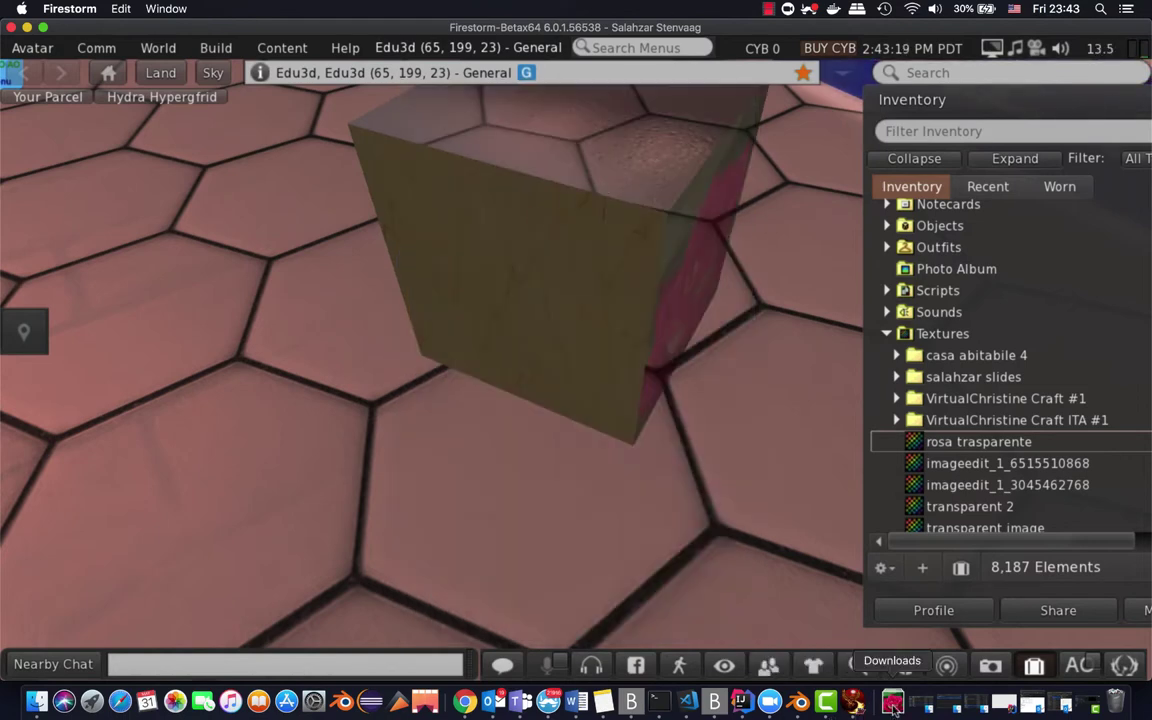
# - Start another image upload in Firestorm and select imageedit_4_4472625367.jpg from the Downloads folder
pyautogui.click(464, 701)
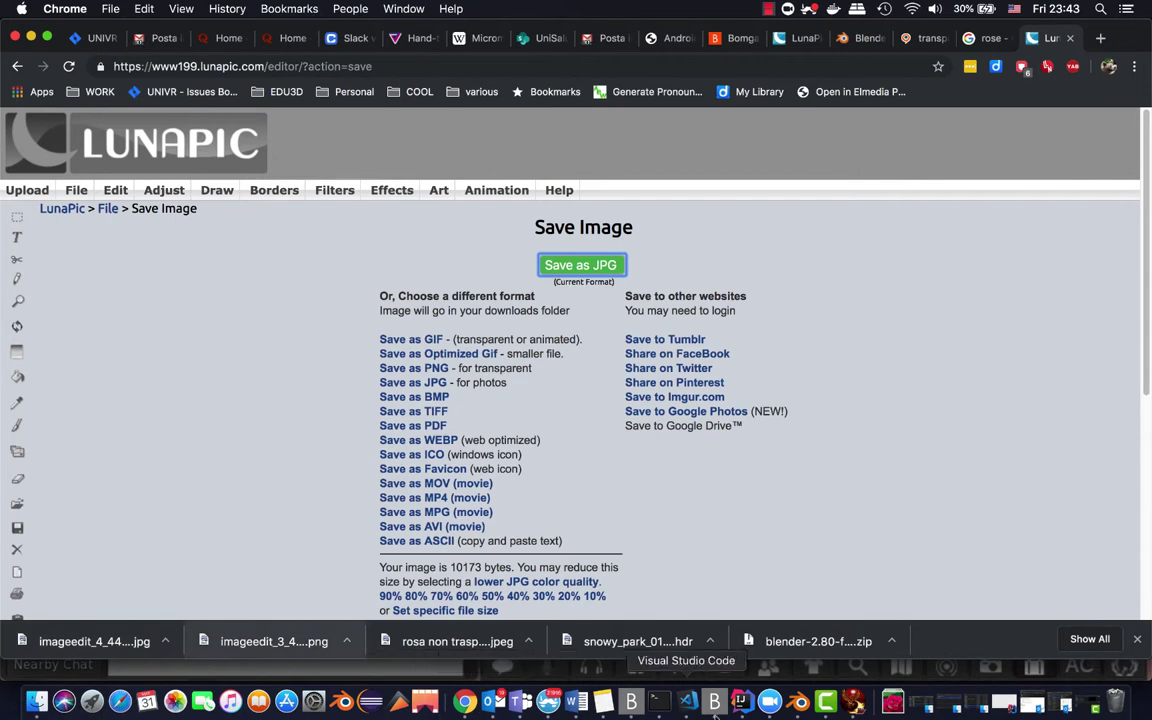
pyautogui.click(893, 703)
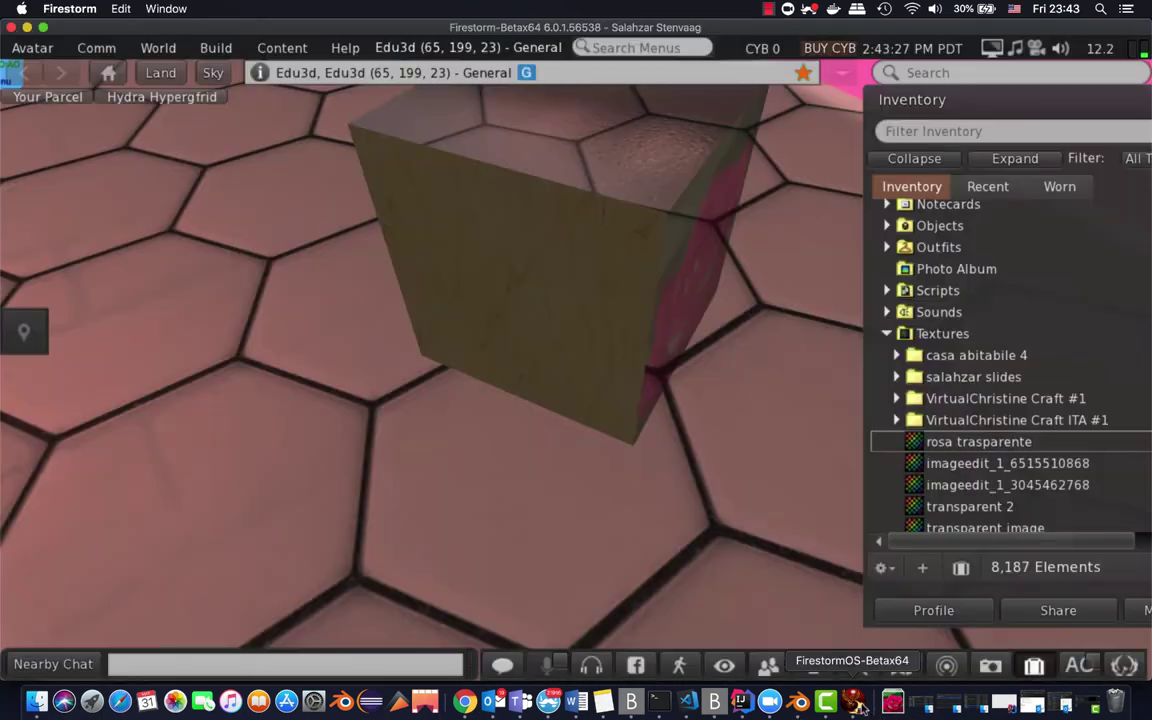
pyautogui.click(216, 48)
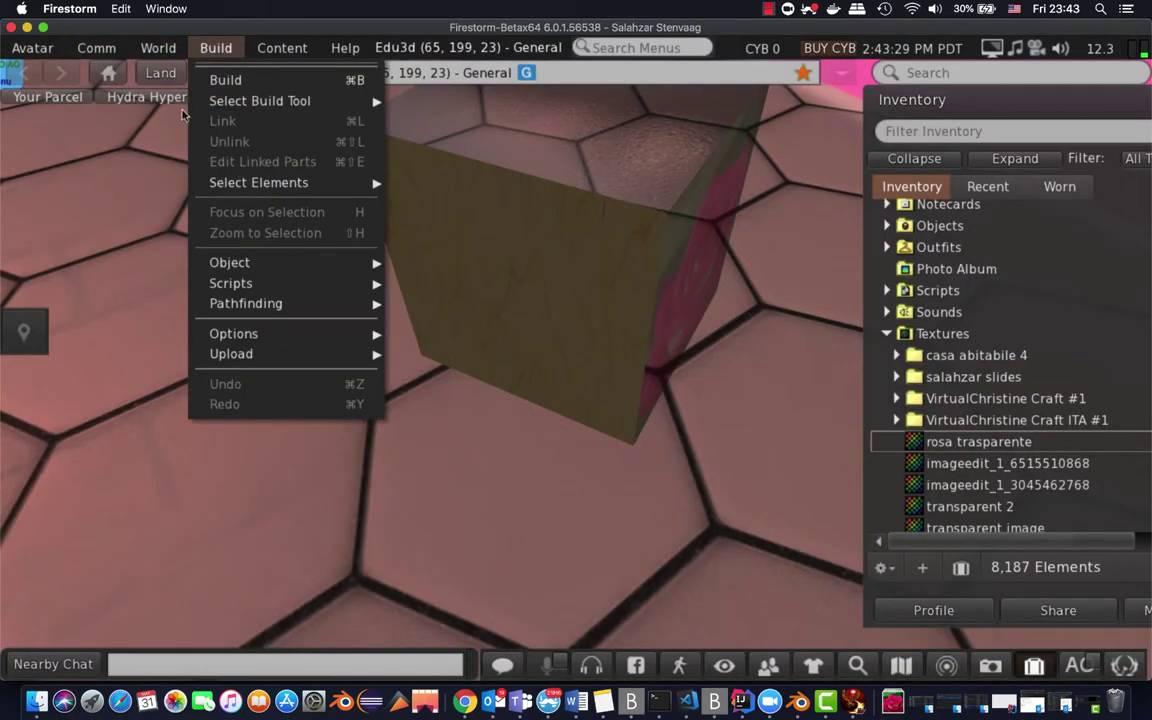
pyautogui.moveTo(265, 354)
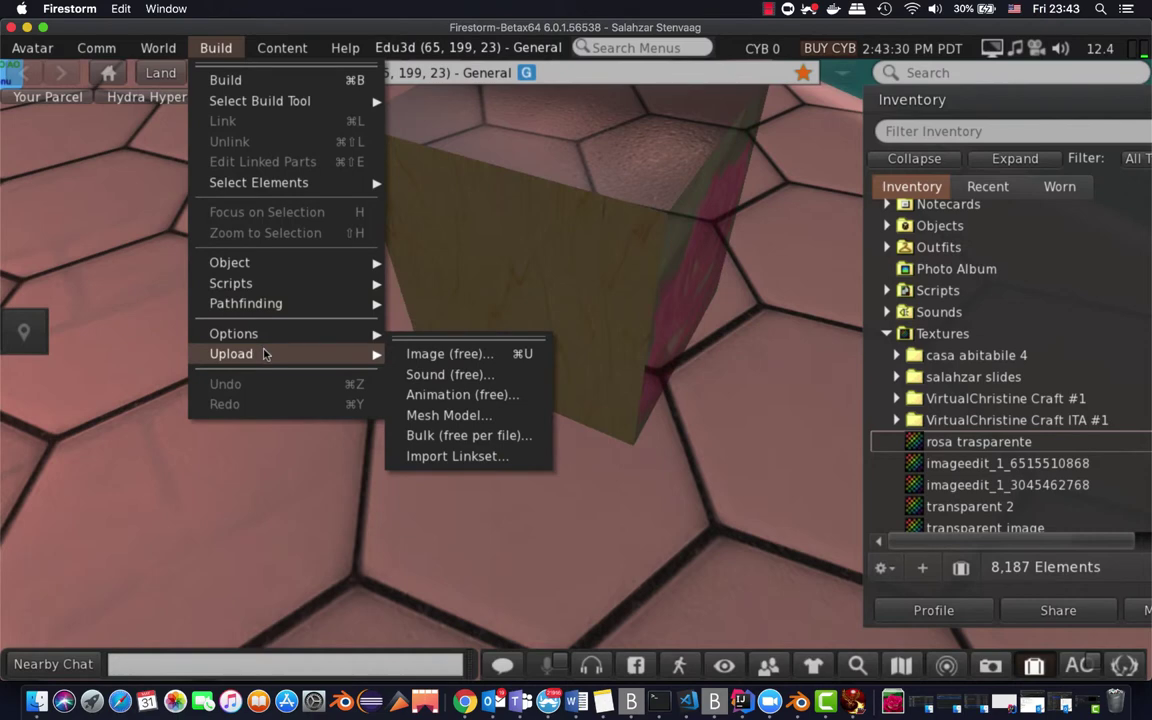
pyautogui.click(409, 354)
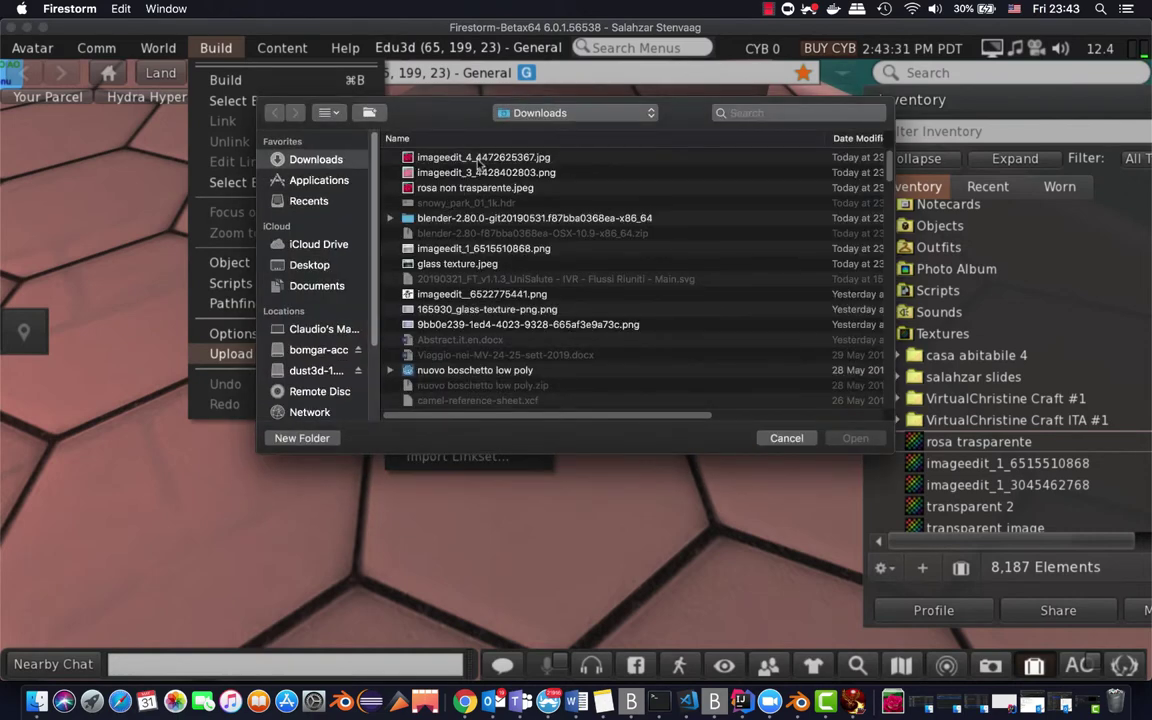
pyautogui.click(431, 157)
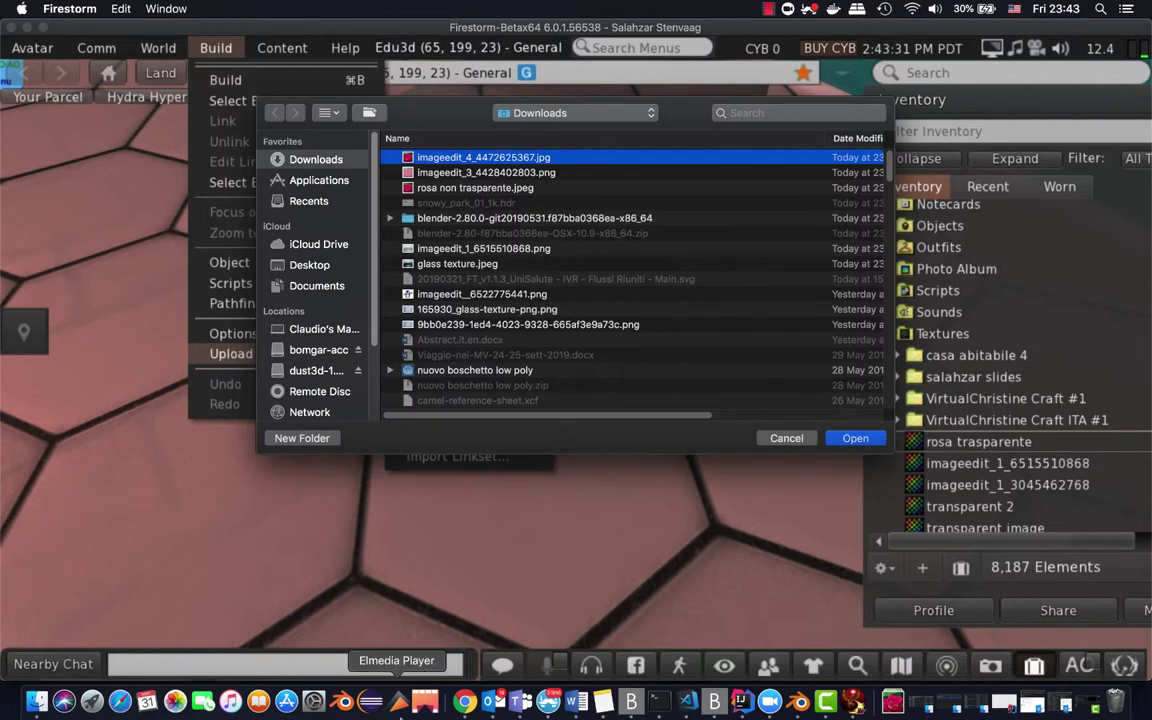
# - Save the rose as a PNG in LunaPic, and preview imageedit_4_9211369551.png for upload in Firestorm
pyautogui.click(462, 703)
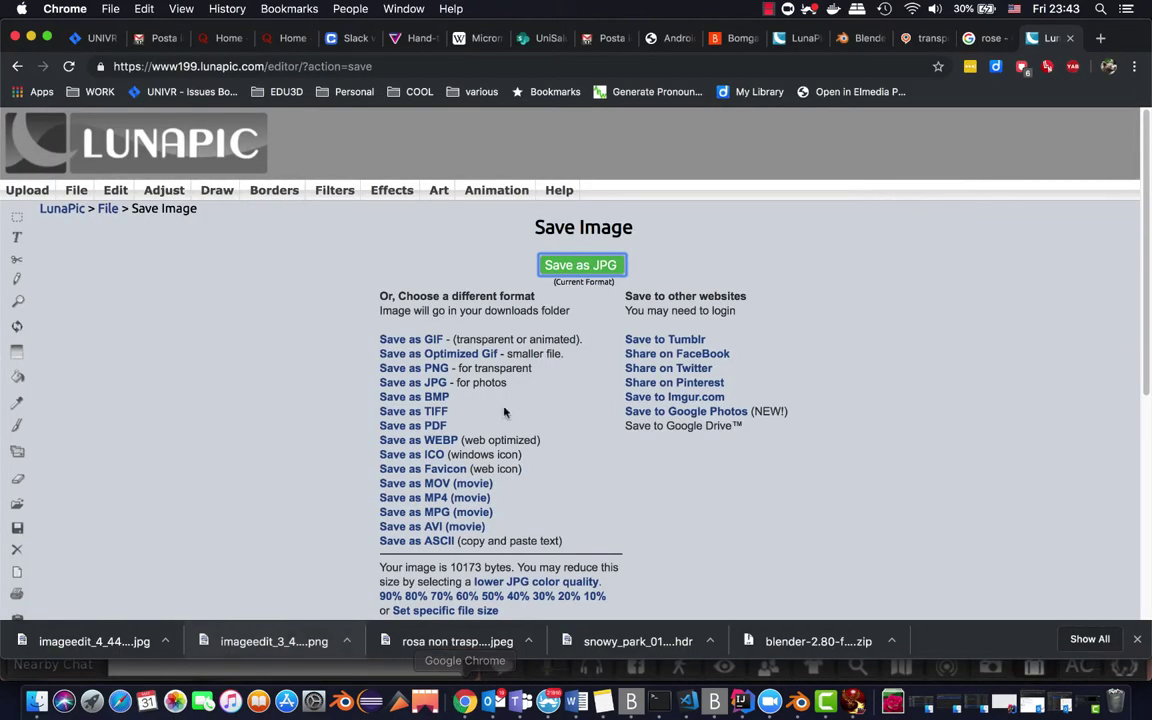
pyautogui.click(432, 369)
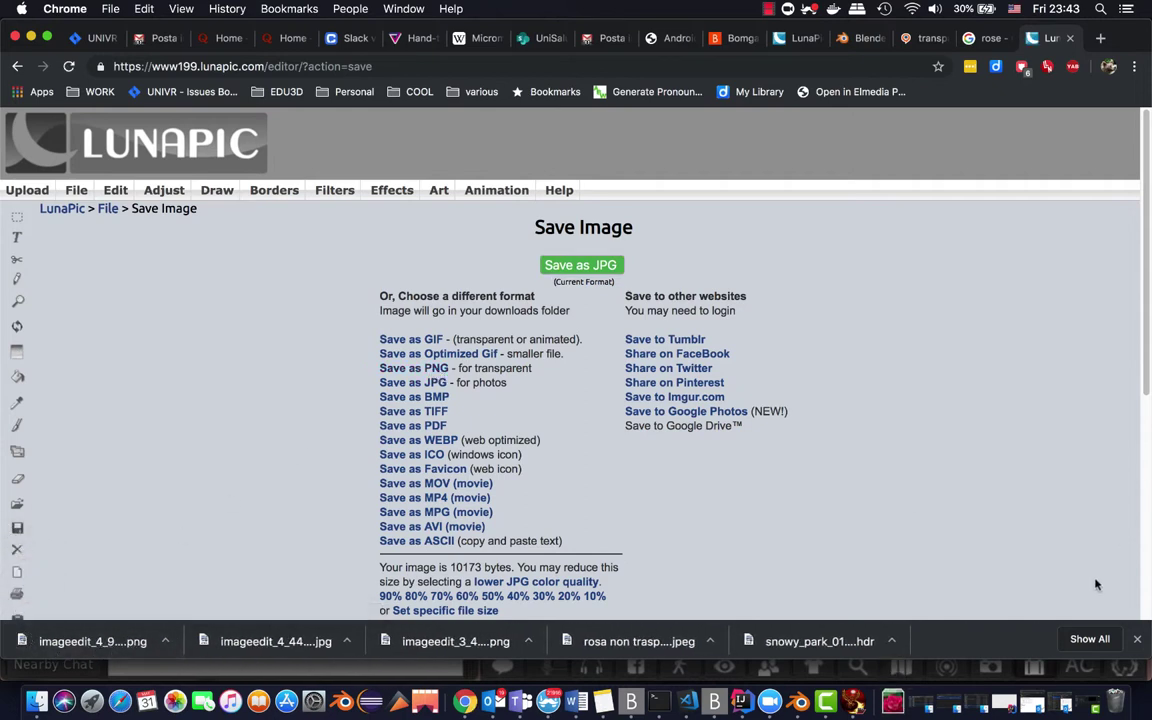
pyautogui.click(855, 702)
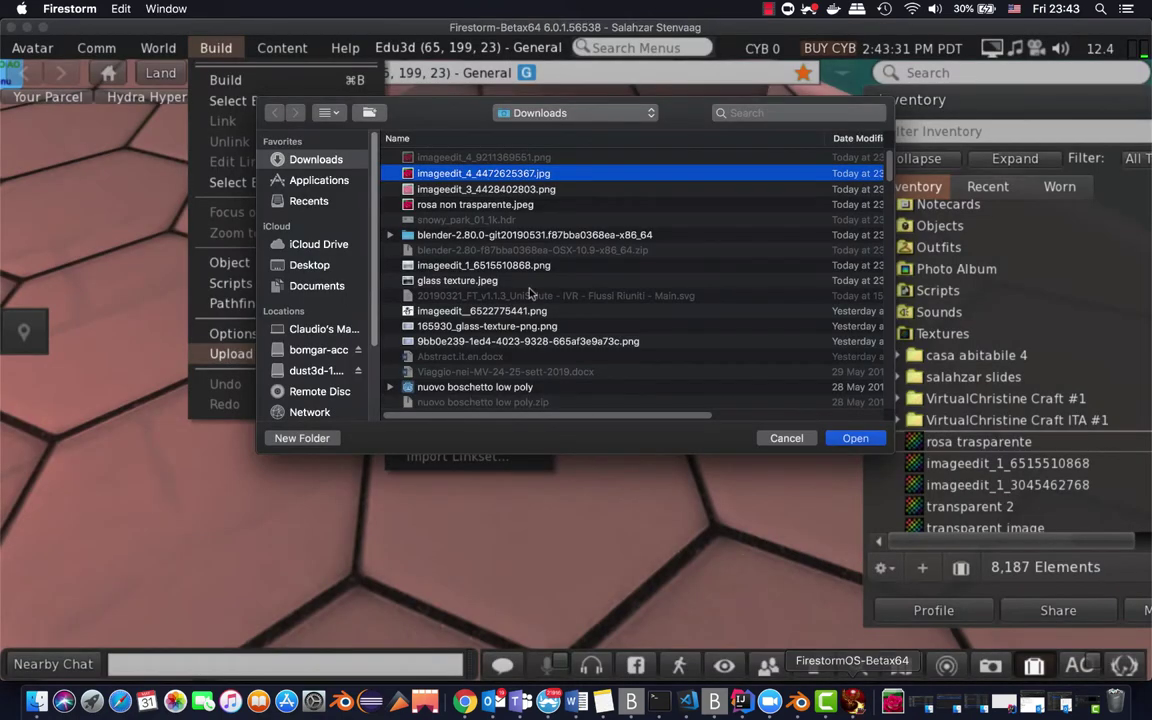
pyautogui.click(853, 440)
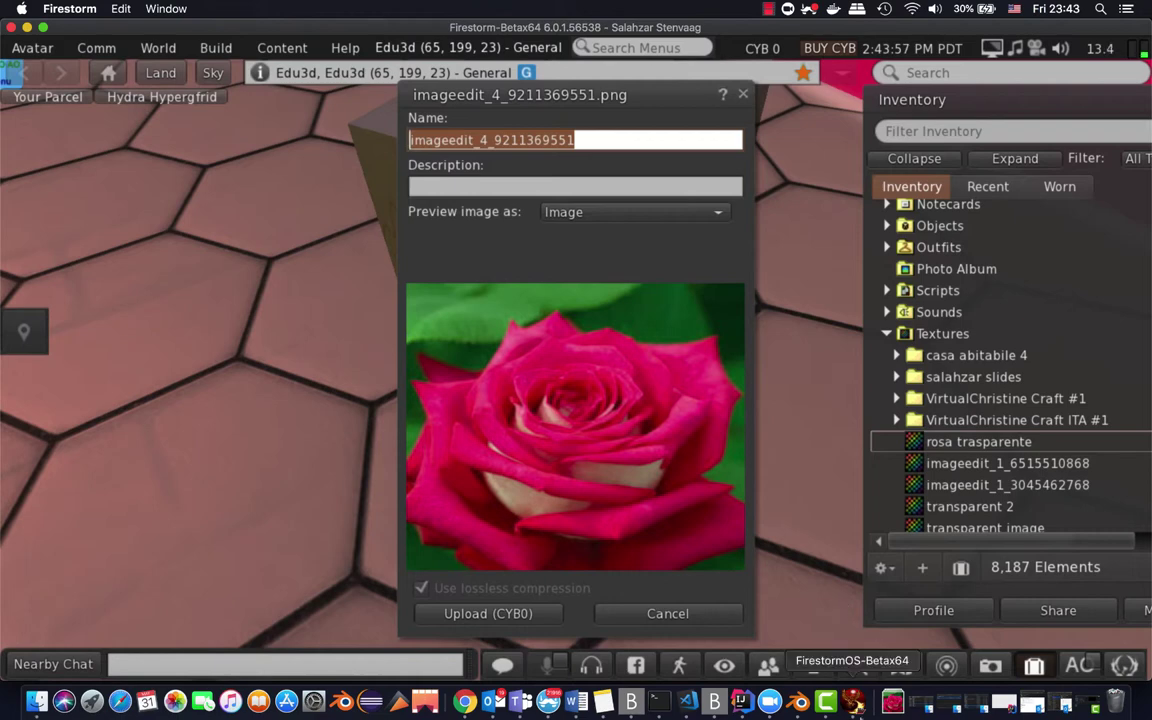
# - Return to LunaPic's Eraser Tool, erase the green background around the rose, and apply the changes
pyautogui.click(464, 702)
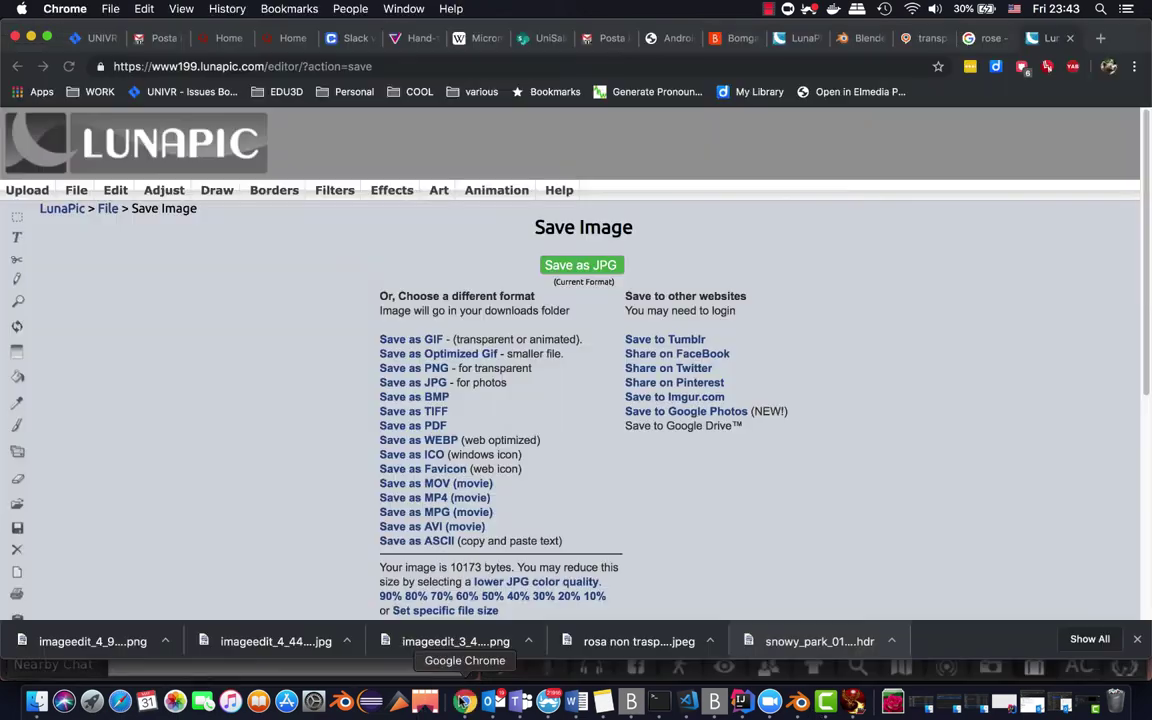
pyautogui.click(18, 66)
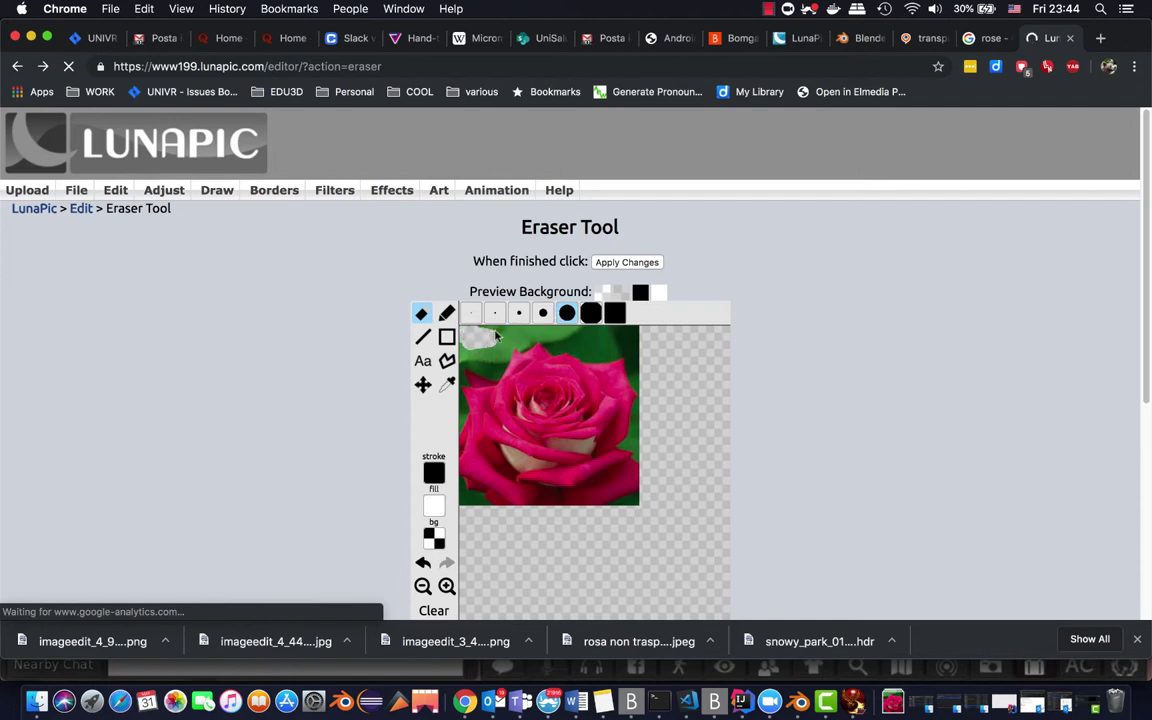
pyautogui.moveTo(466, 340)
pyautogui.mouseDown()
pyautogui.moveTo(637, 334)
pyautogui.moveTo(597, 358)
pyautogui.moveTo(512, 343)
pyautogui.moveTo(493, 376)
pyautogui.moveTo(469, 358)
pyautogui.moveTo(511, 346)
pyautogui.moveTo(491, 358)
pyautogui.moveTo(455, 348)
pyautogui.moveTo(461, 379)
pyautogui.moveTo(619, 328)
pyautogui.moveTo(596, 345)
pyautogui.moveTo(561, 339)
pyautogui.moveTo(633, 361)
pyautogui.mouseUp()
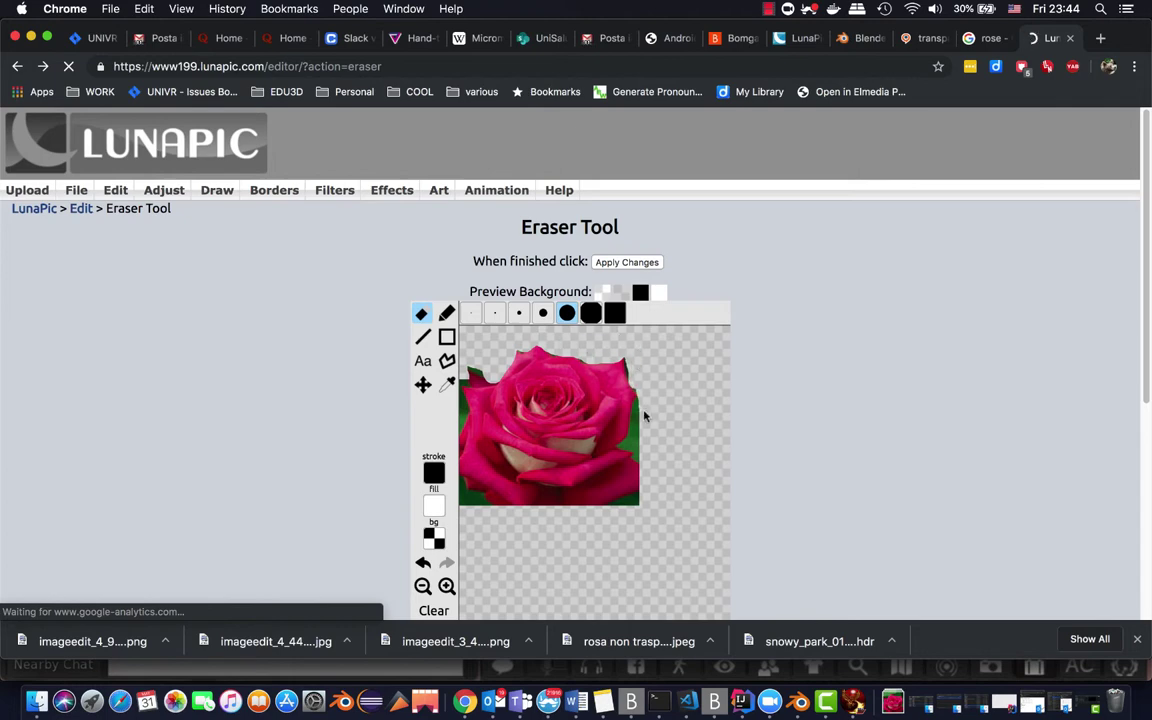
pyautogui.moveTo(644, 416)
pyautogui.mouseDown()
pyautogui.moveTo(649, 451)
pyautogui.moveTo(639, 457)
pyautogui.moveTo(646, 498)
pyautogui.moveTo(567, 543)
pyautogui.moveTo(491, 530)
pyautogui.moveTo(458, 488)
pyautogui.mouseUp()
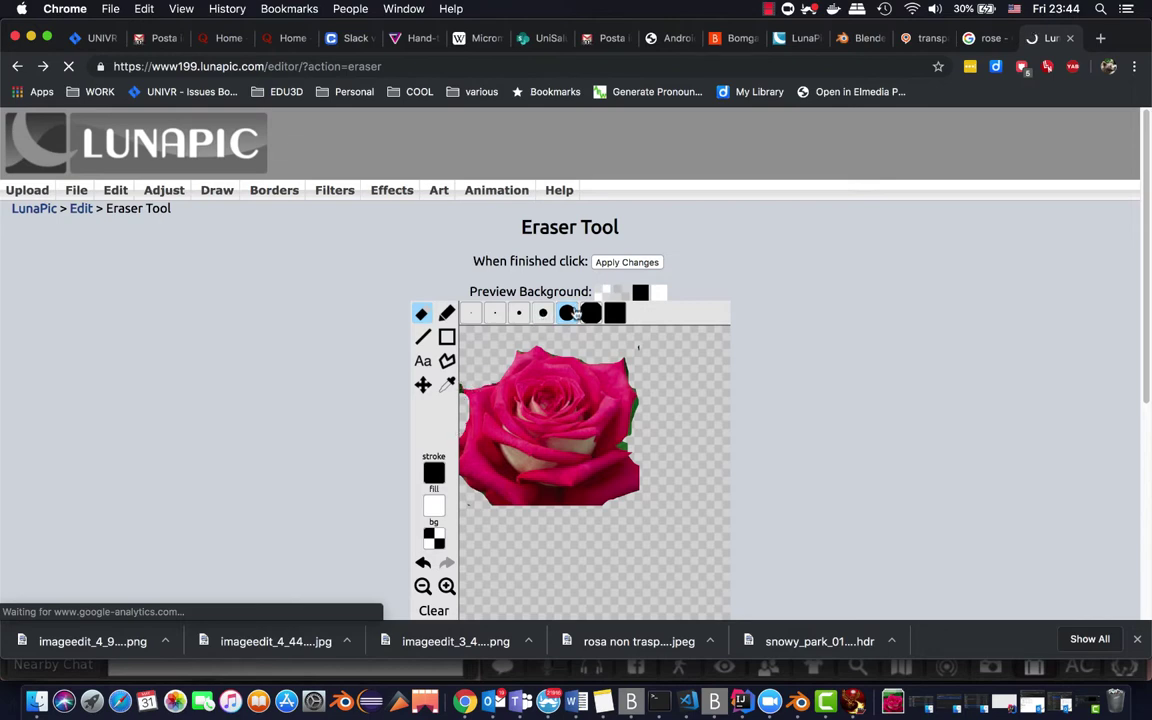
pyautogui.click(627, 262)
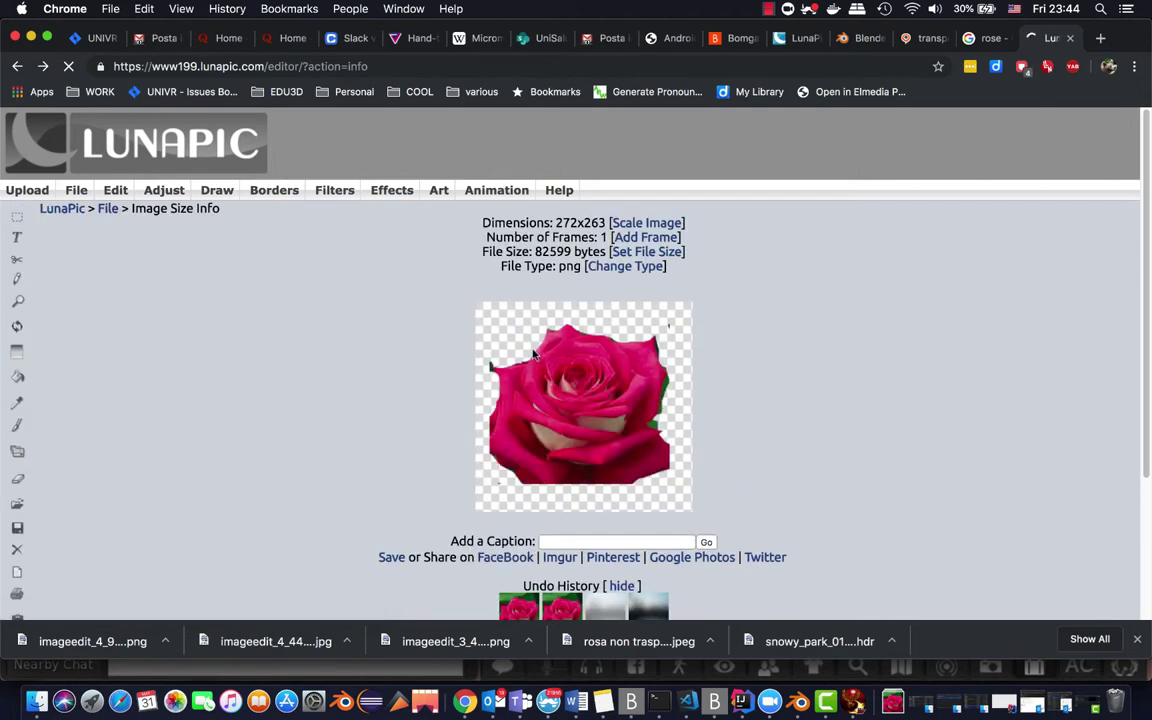
# - Save the cut-out rose as a PNG file, and discard the pending image upload in Firestorm
pyautogui.click(92, 210)
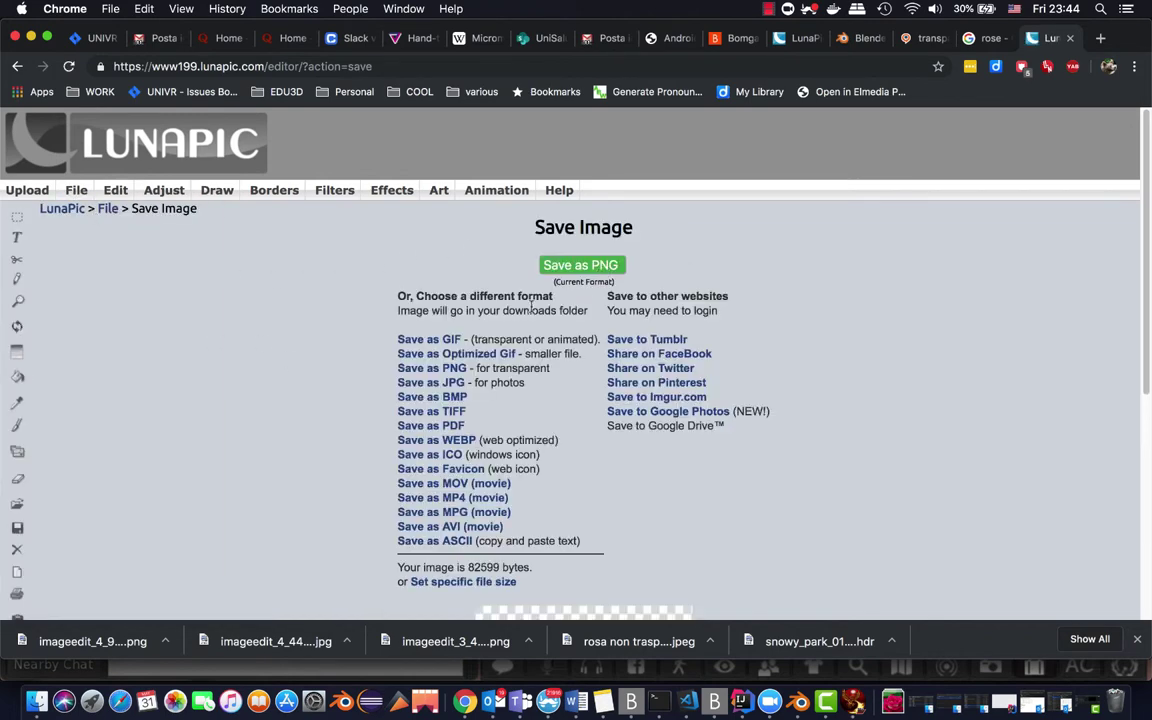
pyautogui.click(579, 267)
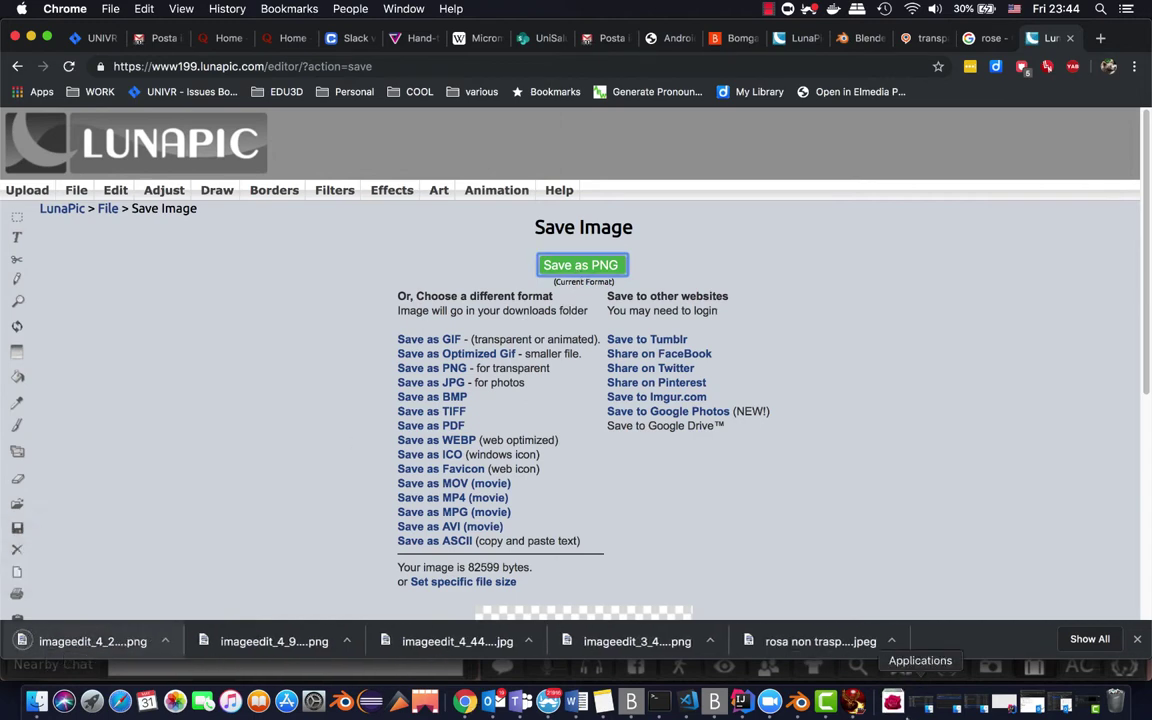
pyautogui.click(853, 703)
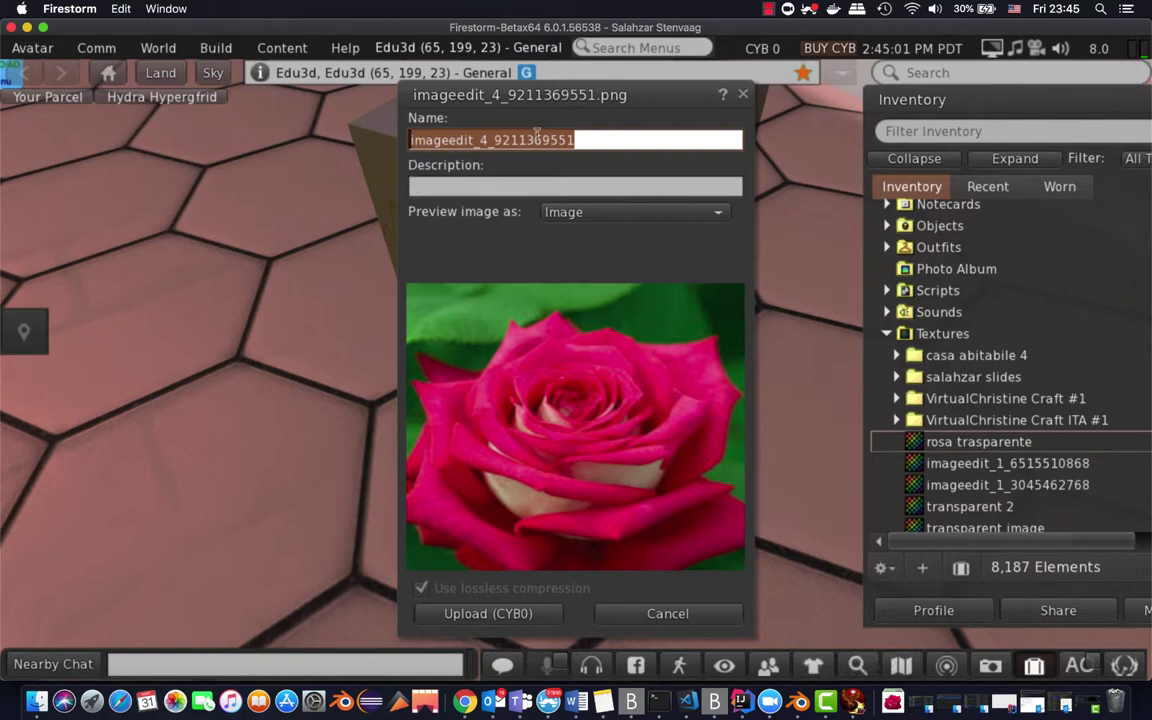
pyautogui.click(743, 94)
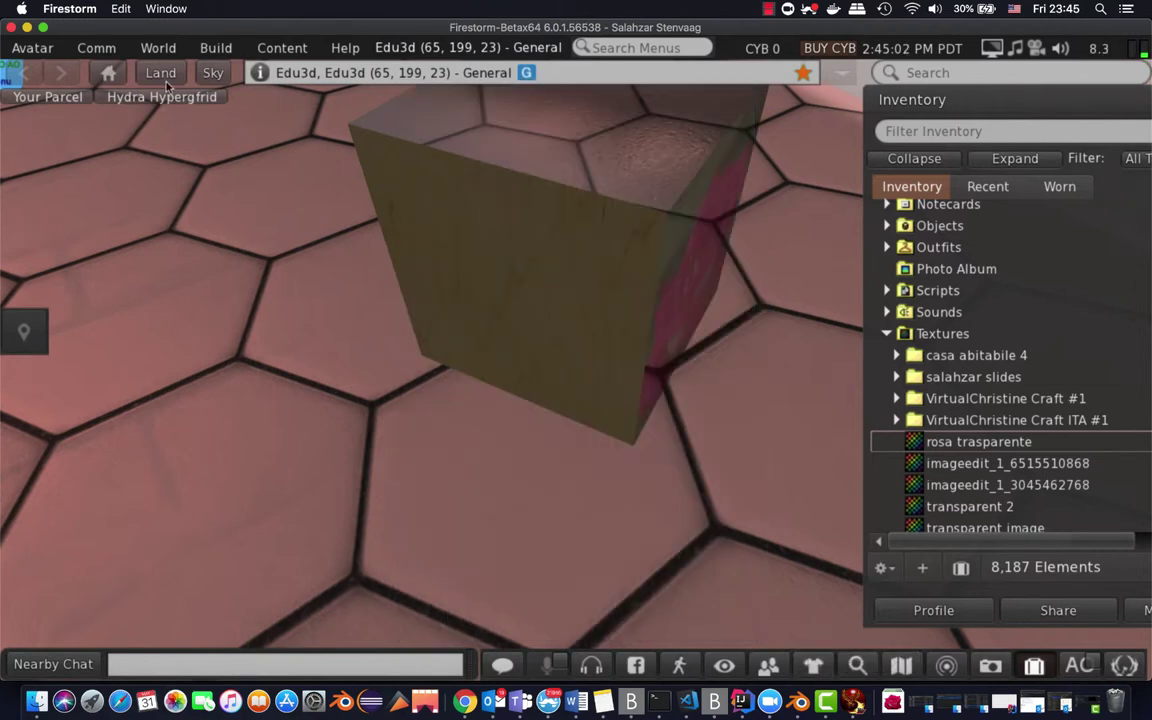
# - Upload imageedit_4_2814230185.png from Downloads as a texture named "rosa ritagliata"
pyautogui.click(216, 48)
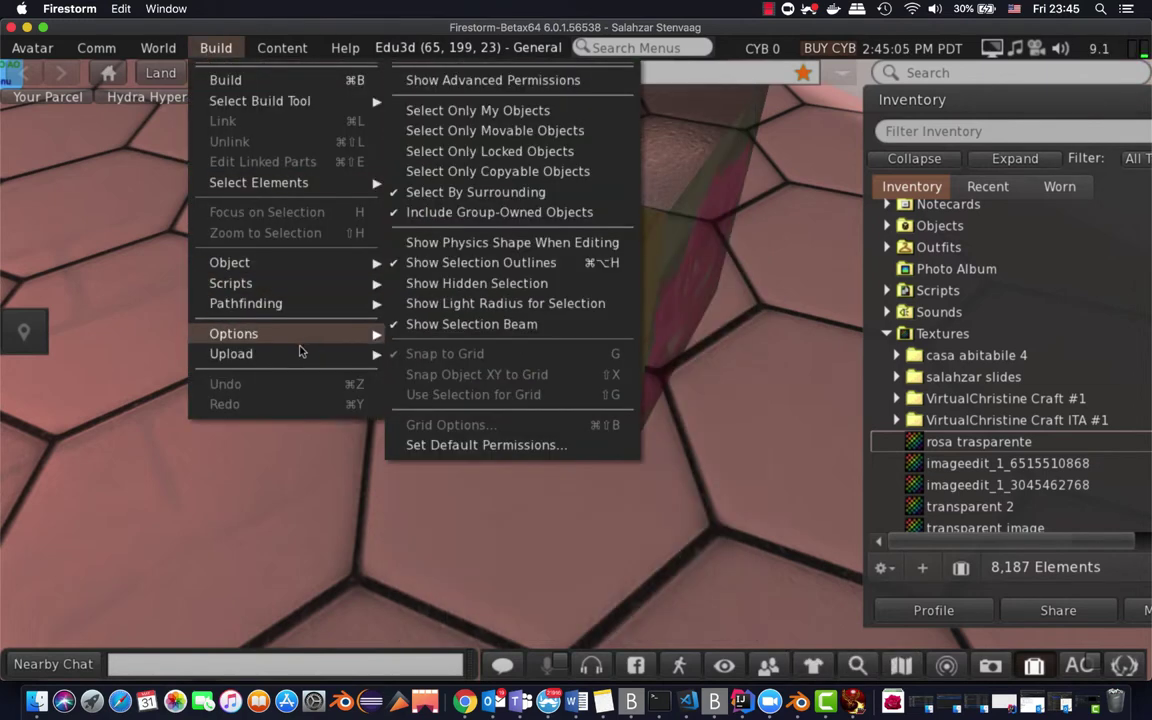
pyautogui.moveTo(360, 357)
pyautogui.click(445, 355)
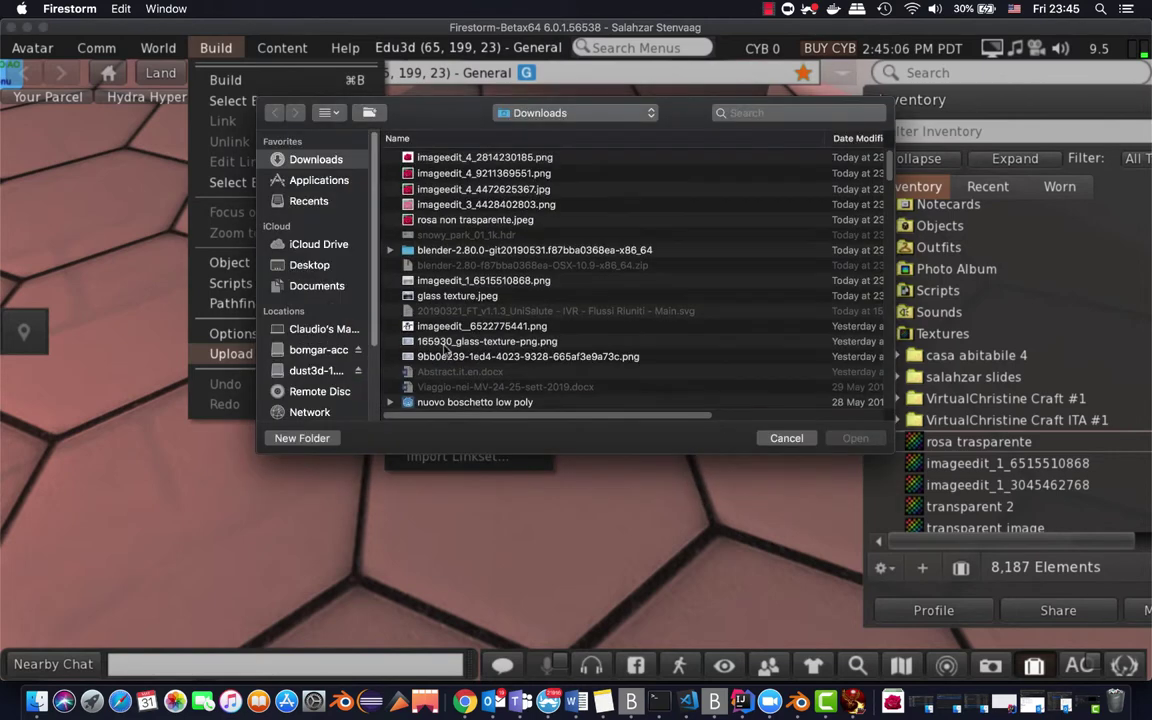
pyautogui.click(449, 158)
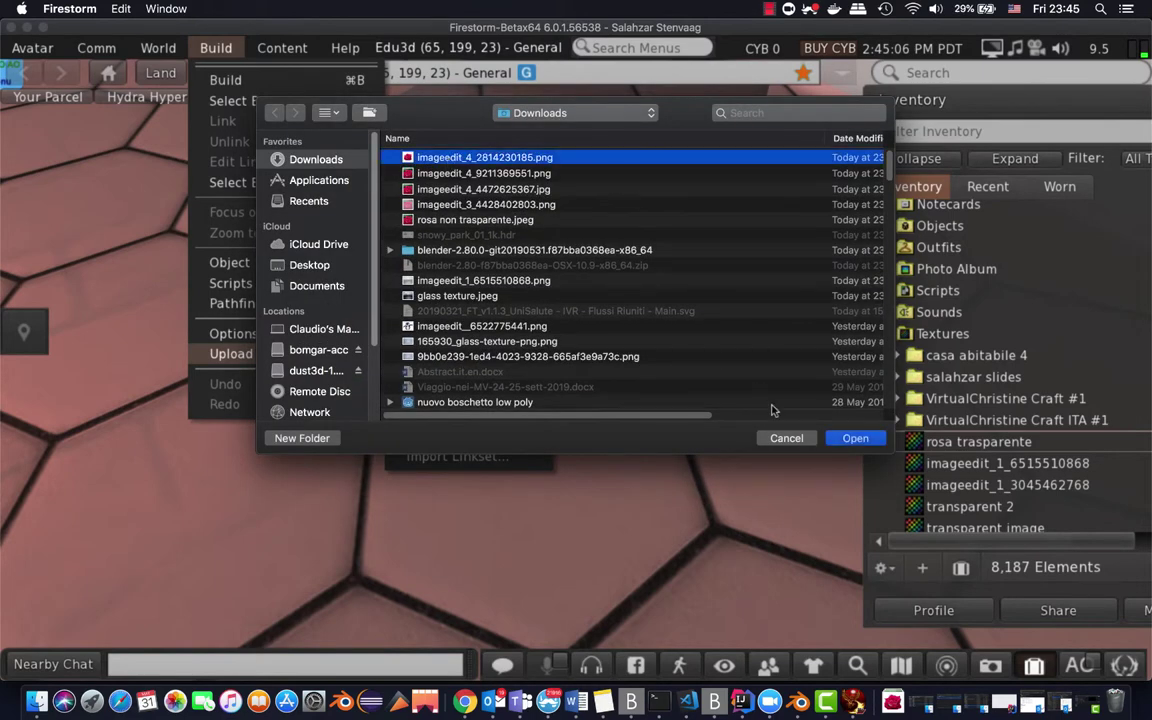
pyautogui.click(852, 439)
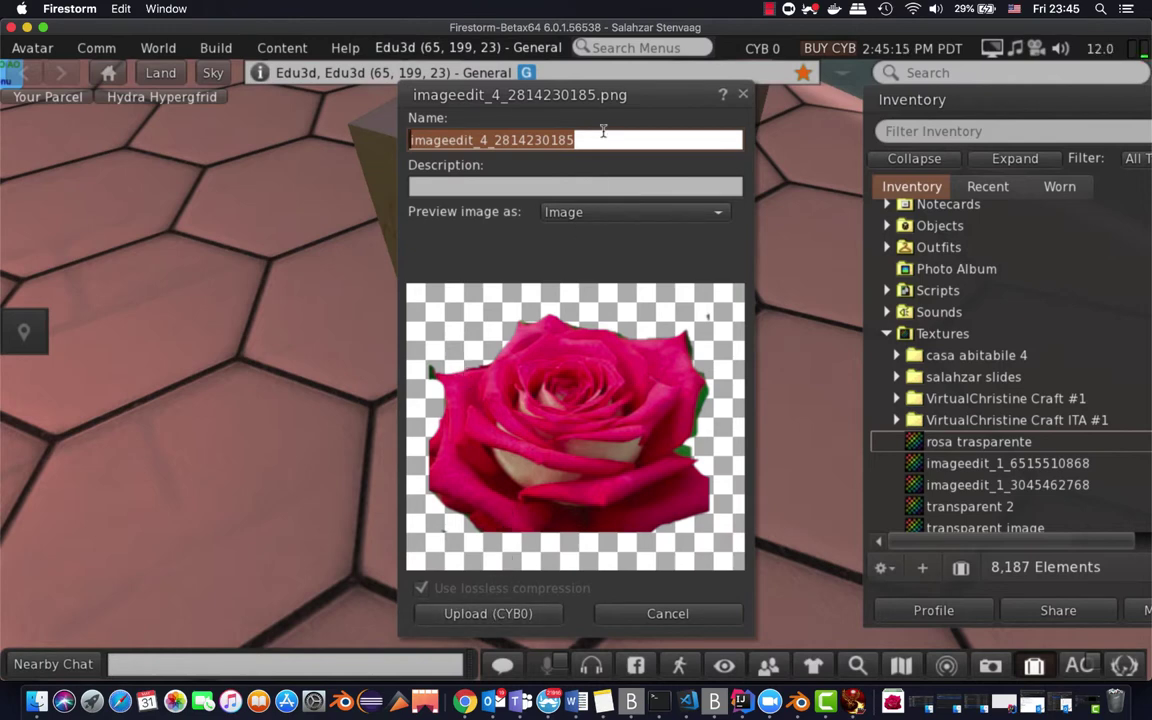
pyautogui.write('rosa rit')
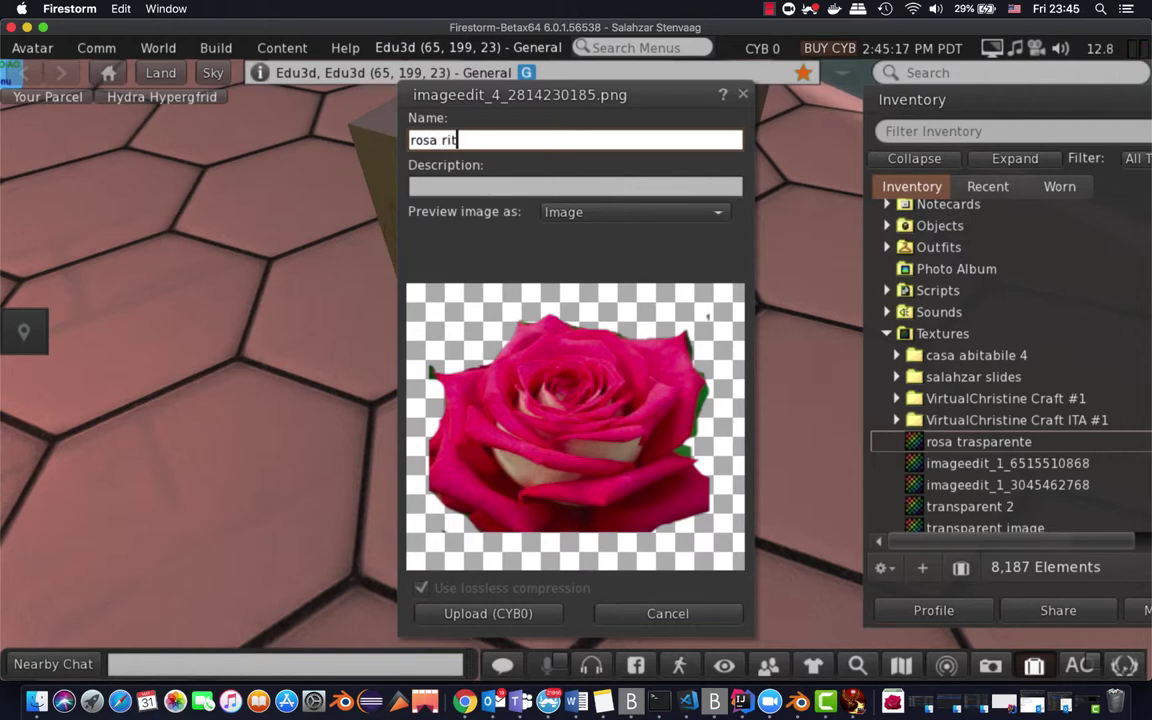
pyautogui.write('agliata')
pyautogui.click(508, 613)
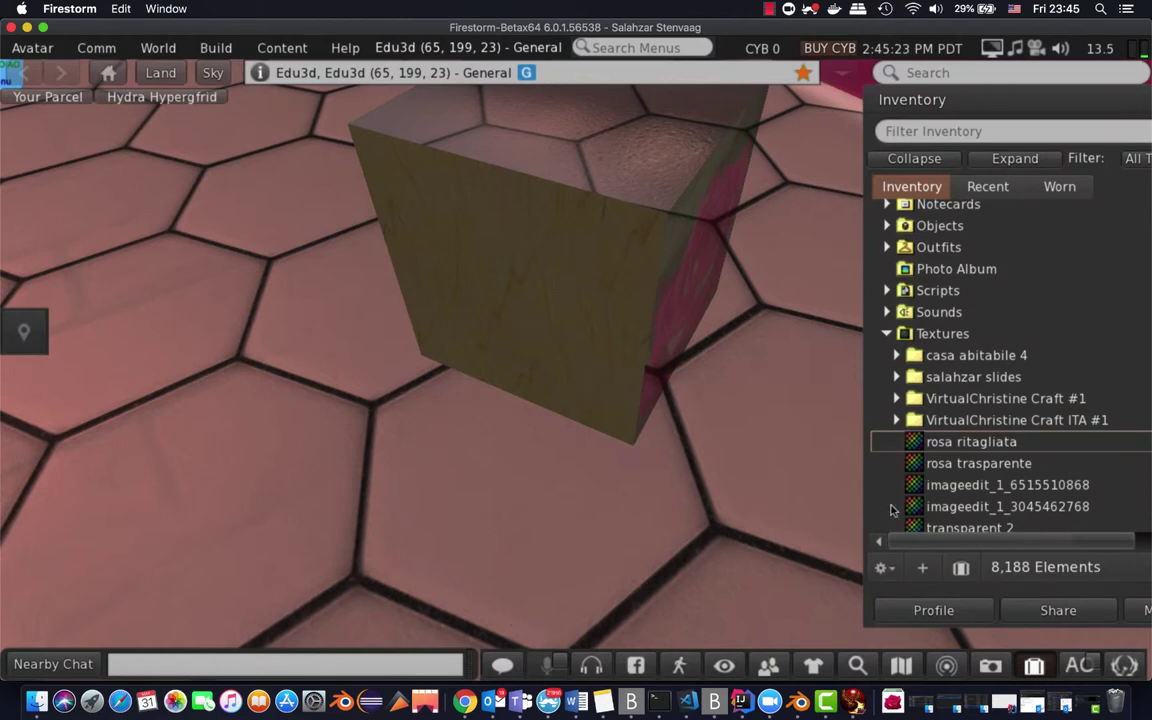
# - Apply the "rosa ritagliata" texture from the inventory to the cube's wooden side face
pyautogui.moveTo(970, 441); pyautogui.dragTo(548, 314)
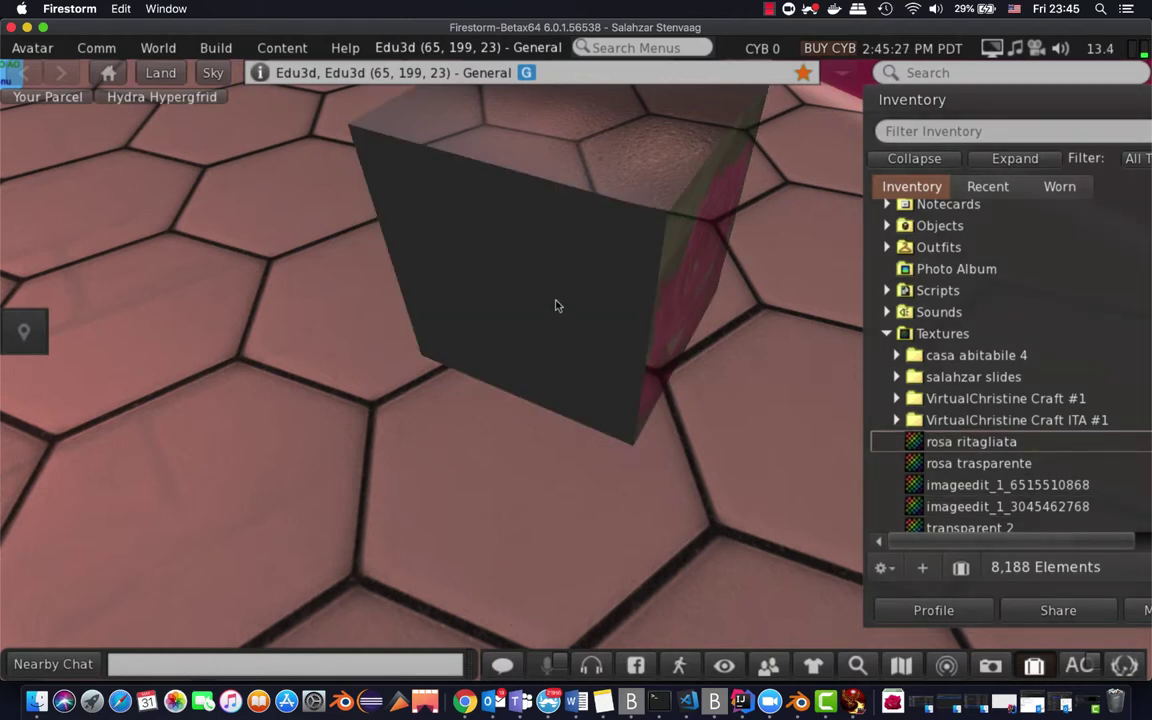
pyautogui.rightClick(539, 281)
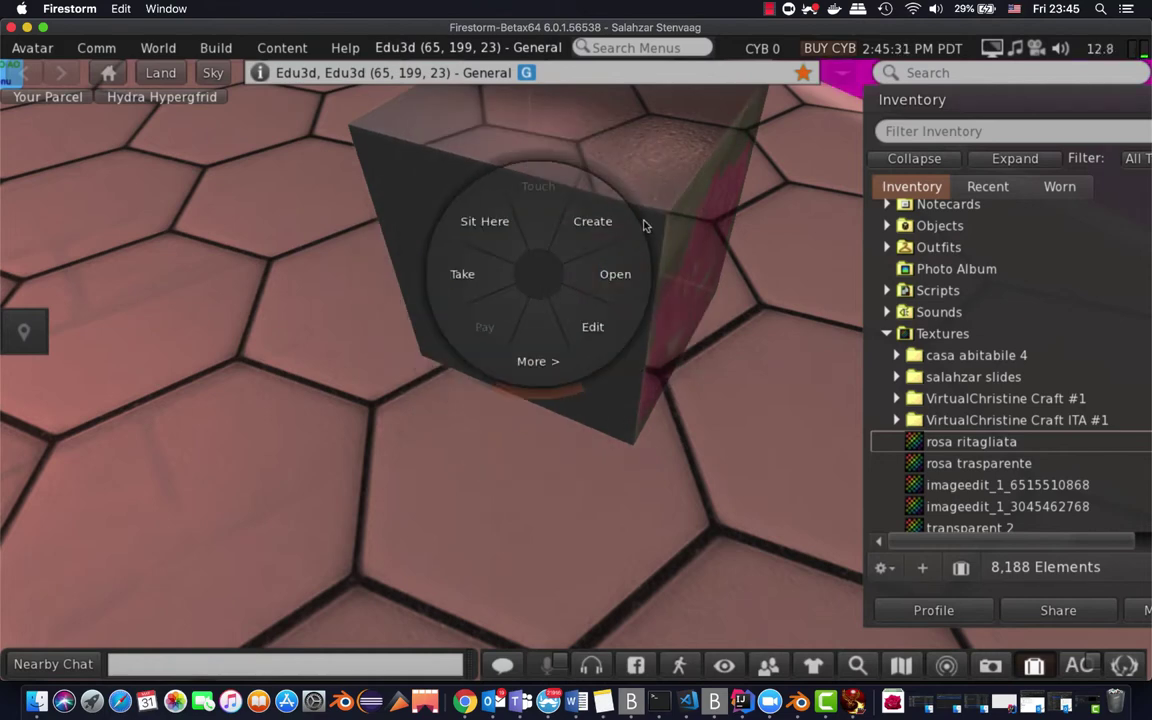
pyautogui.click(647, 229)
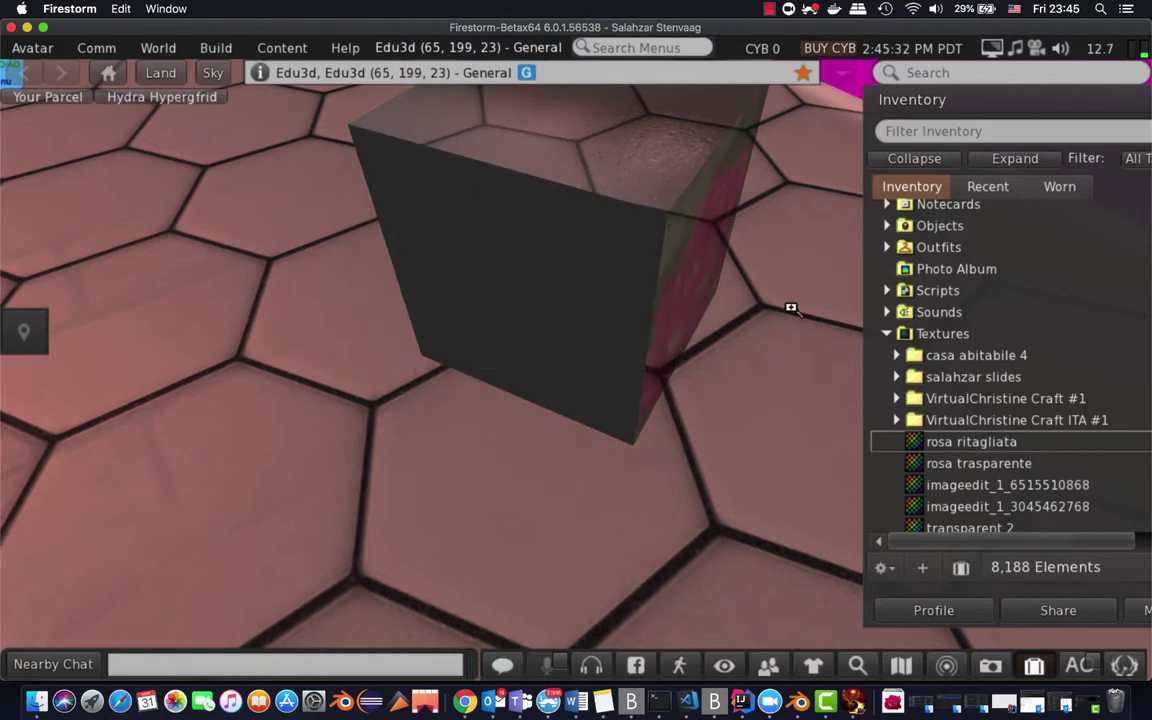
# - Preview the "rosa ritagliata" texture from the inventory, move its preview window off the cube, and close it
pyautogui.doubleClick(971, 442)
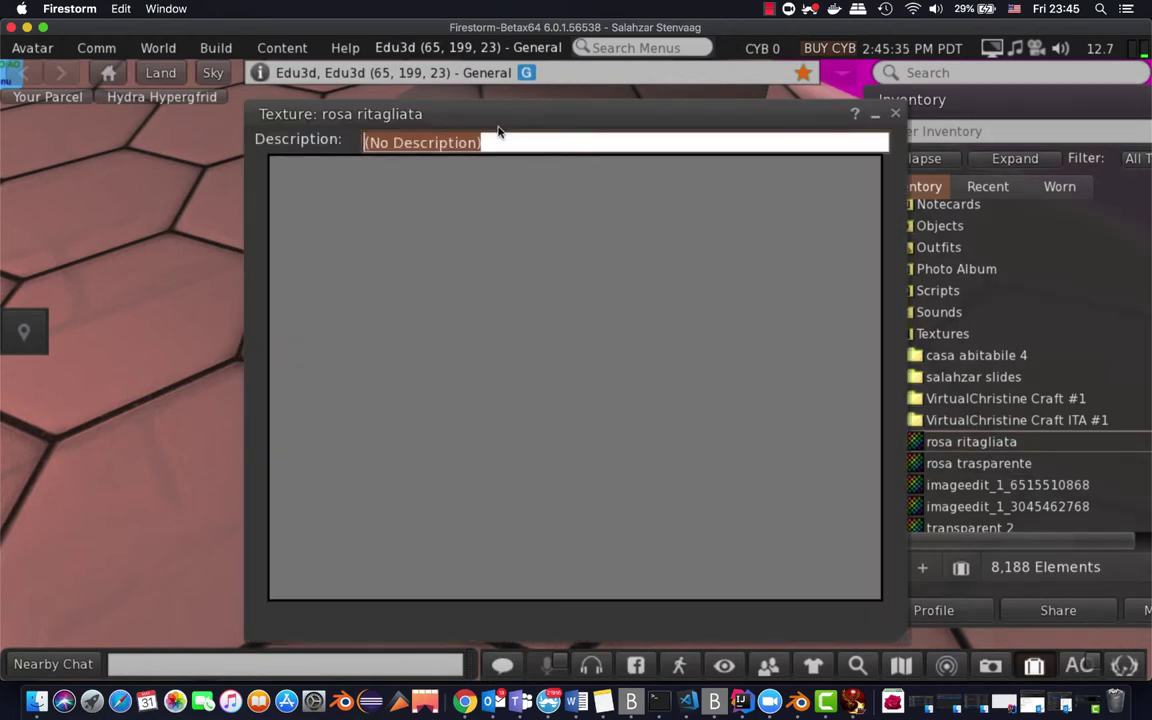
pyautogui.moveTo(501, 113); pyautogui.dragTo(311, 116)
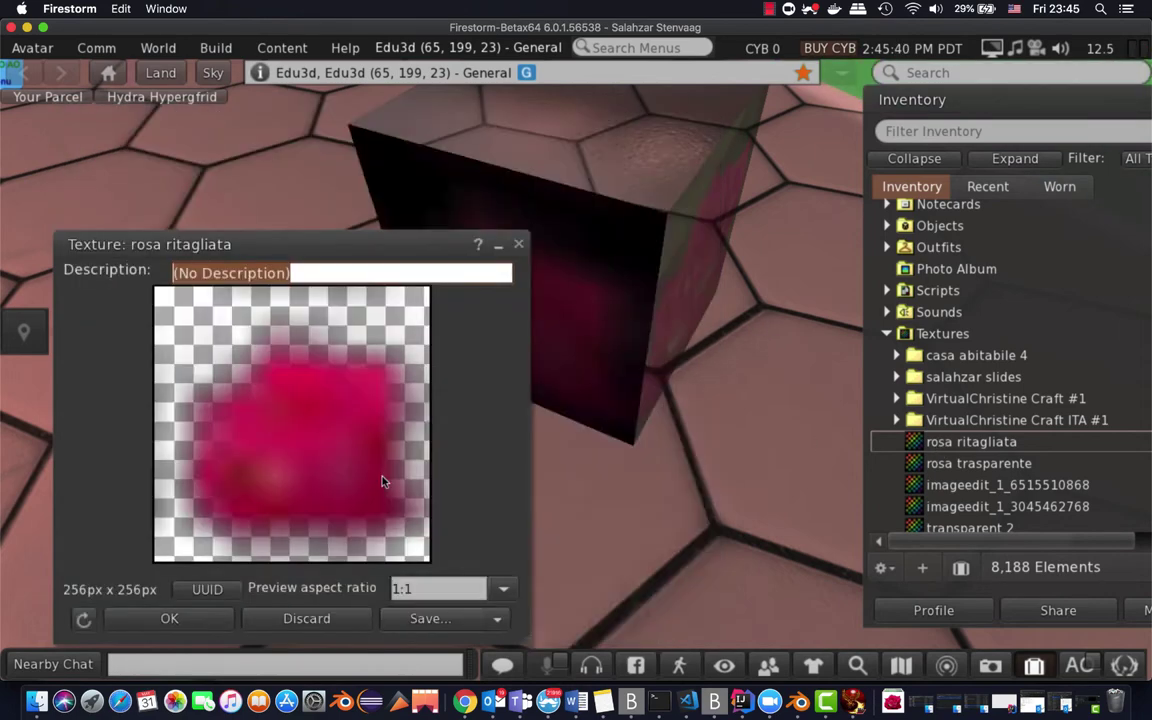
pyautogui.click(519, 245)
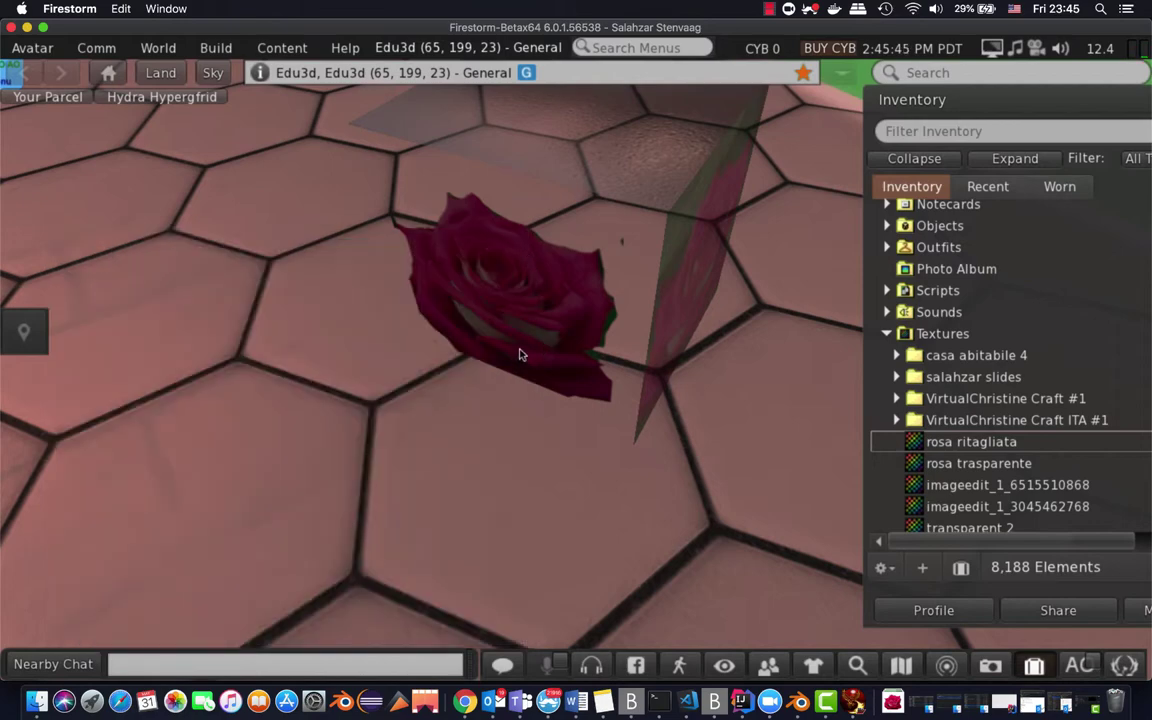
# - Examine the cut-out rose on the cube's face up close and from several angles, checking its edges and transparent surroundings
pyautogui.scroll(5, 512, 330)
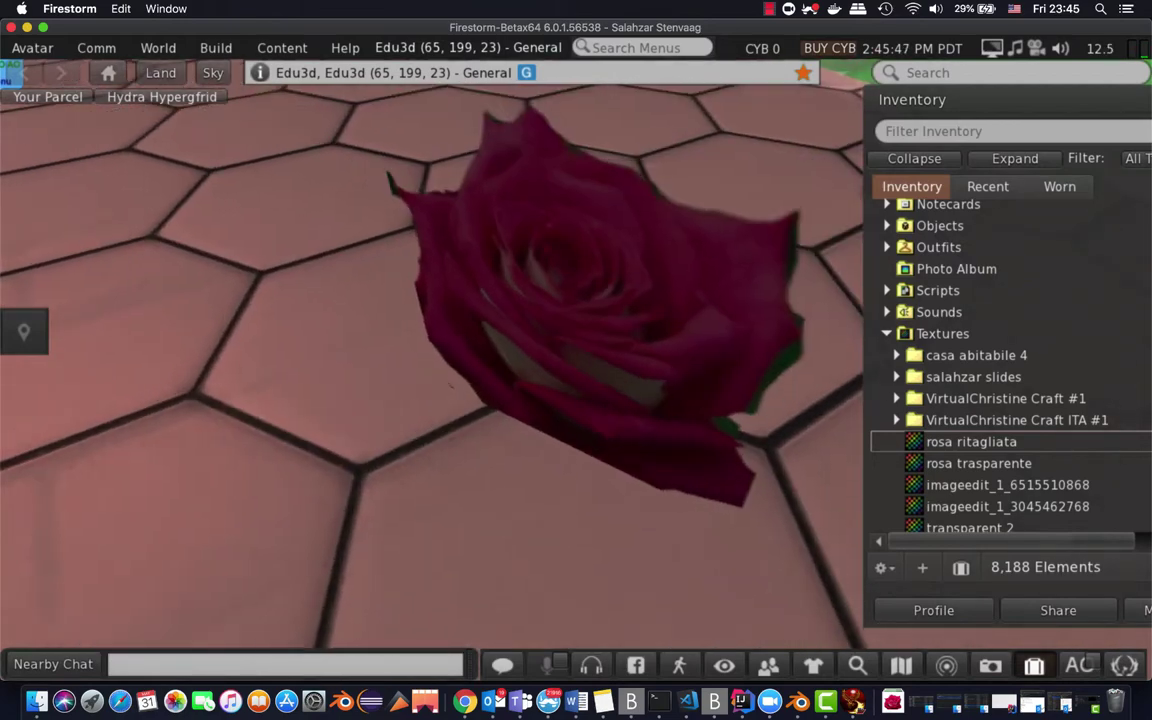
pyautogui.scroll(3, 512, 330)
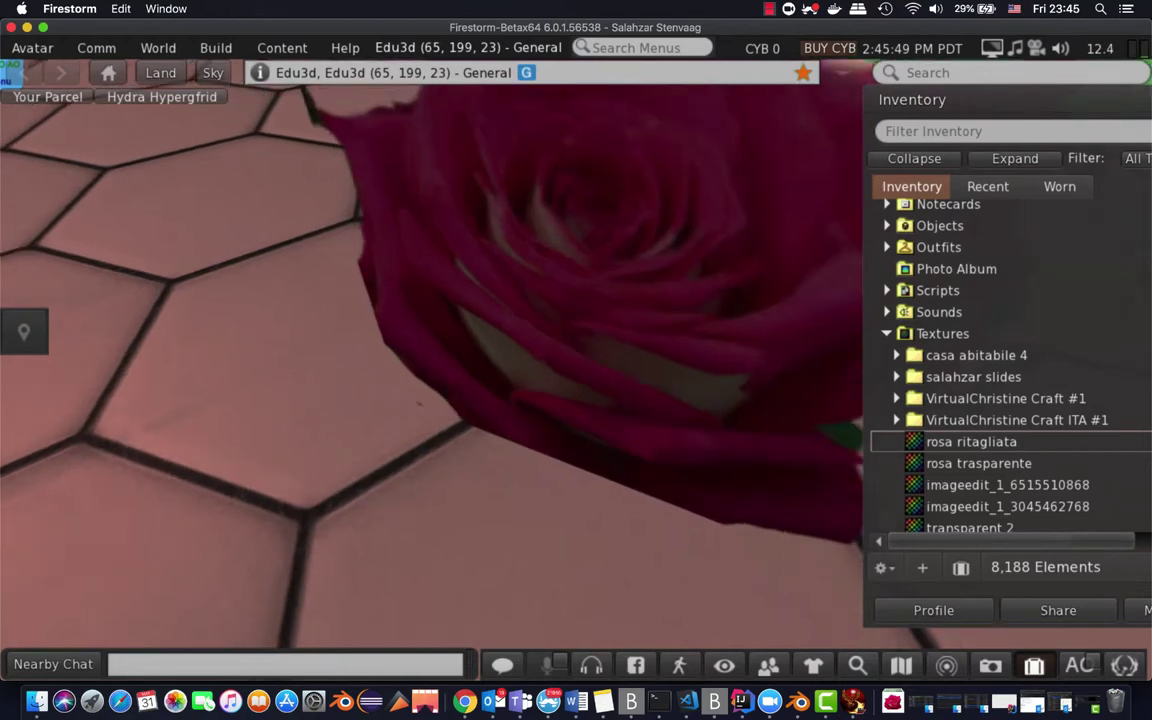
pyautogui.scroll(-3, 512, 330)
pyautogui.scroll(3, 512, 330)
pyautogui.scroll(-5, 512, 330)
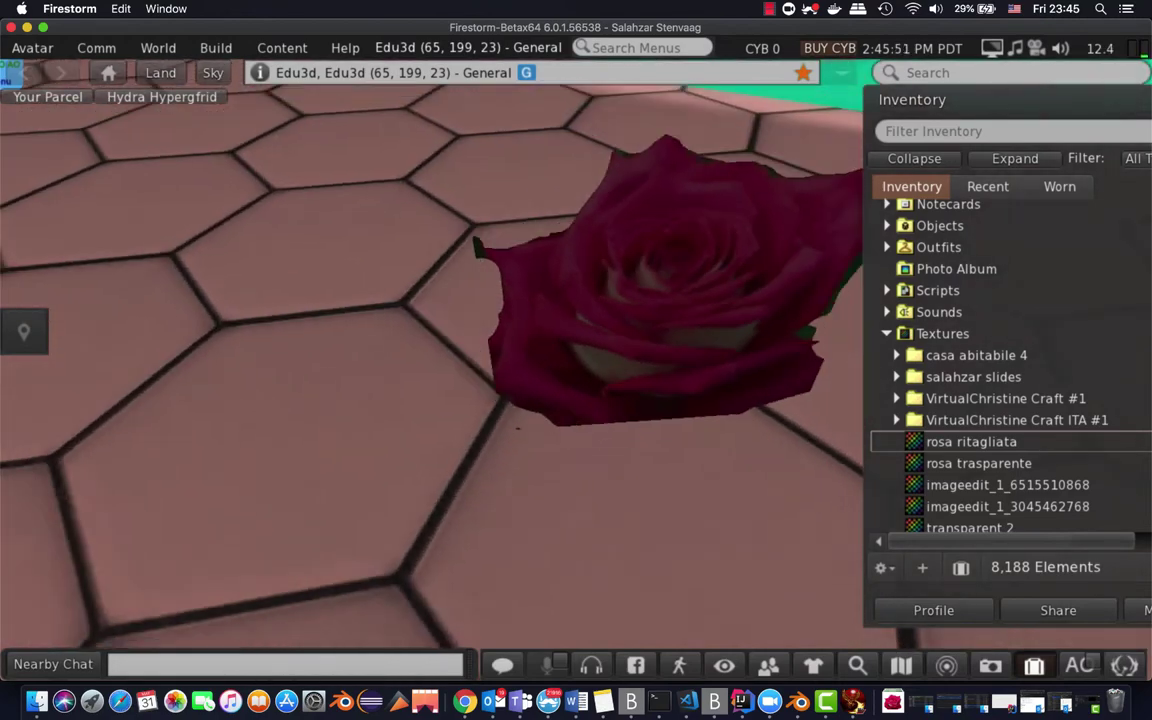
pyautogui.moveTo(512, 330)
pyautogui.mouseDown()
pyautogui.moveTo(455, 330)
pyautogui.moveTo(520, 330)
pyautogui.mouseUp()
pyautogui.scroll(4, 430, 350)
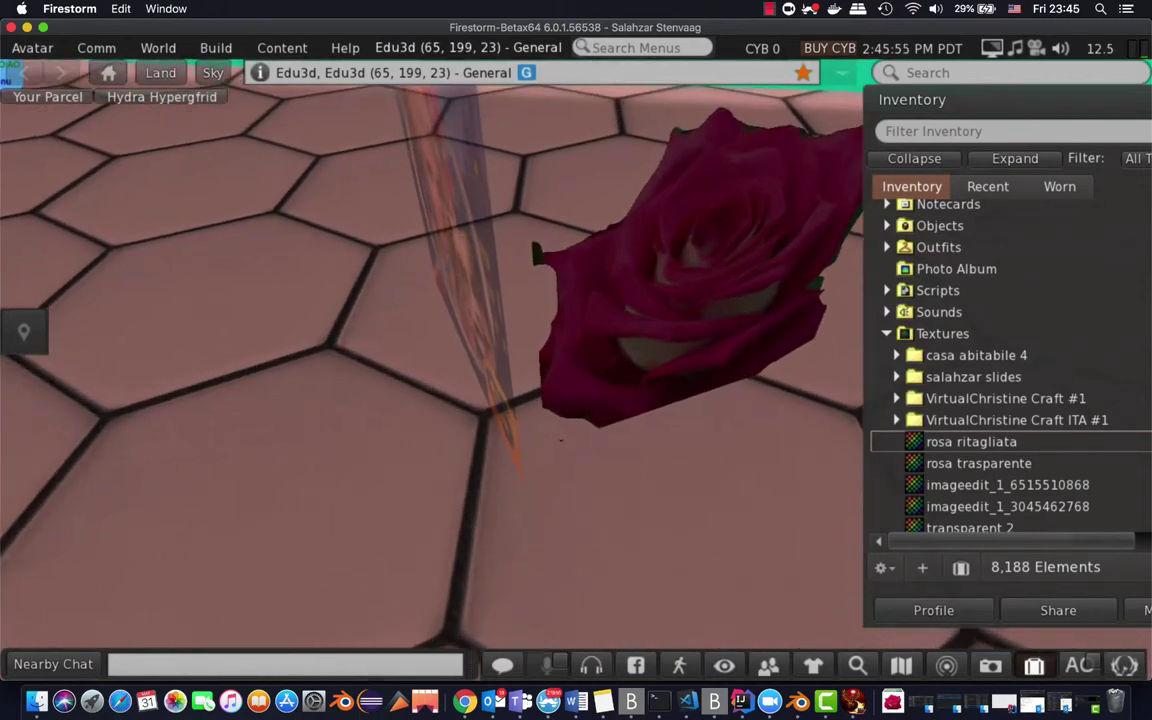
pyautogui.moveTo(561, 438)
pyautogui.mouseDown()
pyautogui.moveTo(584, 386)
pyautogui.moveTo(568, 419)
pyautogui.mouseUp()
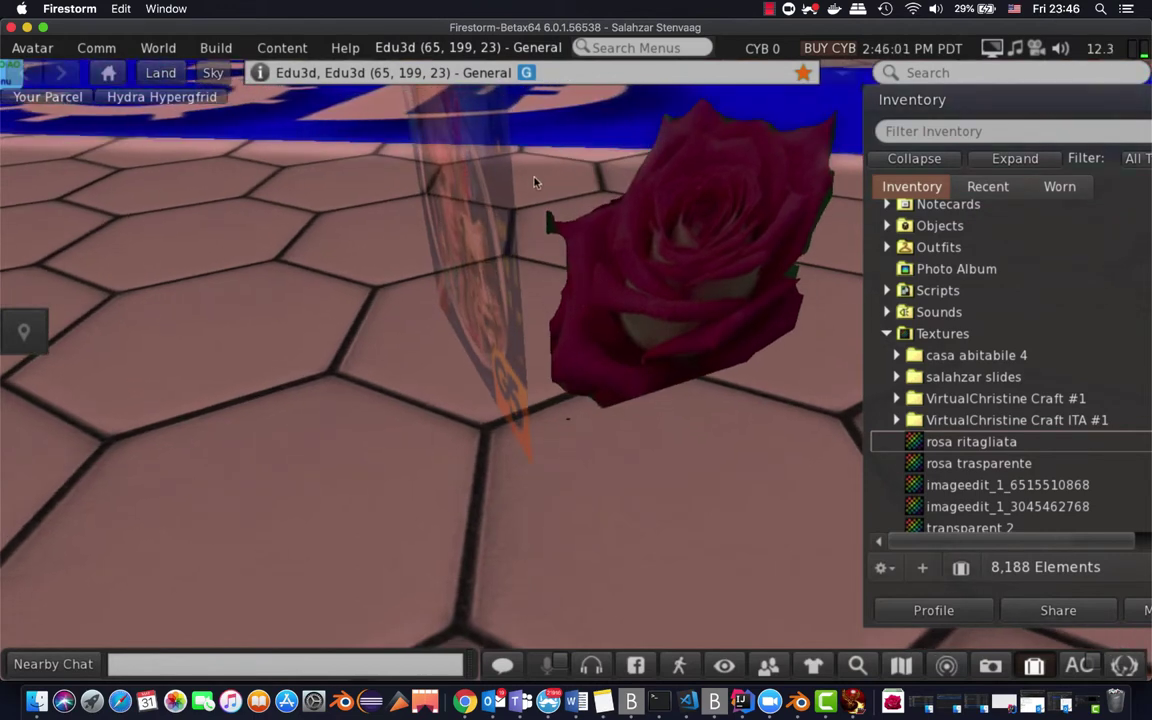